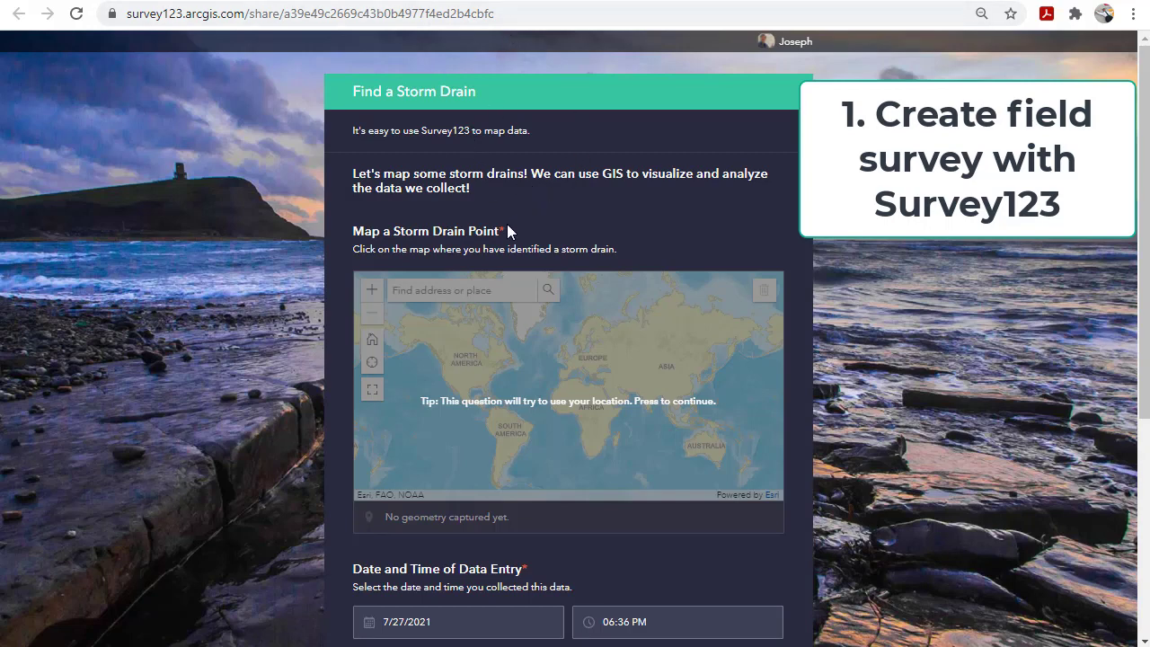
Step: Place the storm drain point on the survey map at coordinates 33, -106.0
click(427, 284)
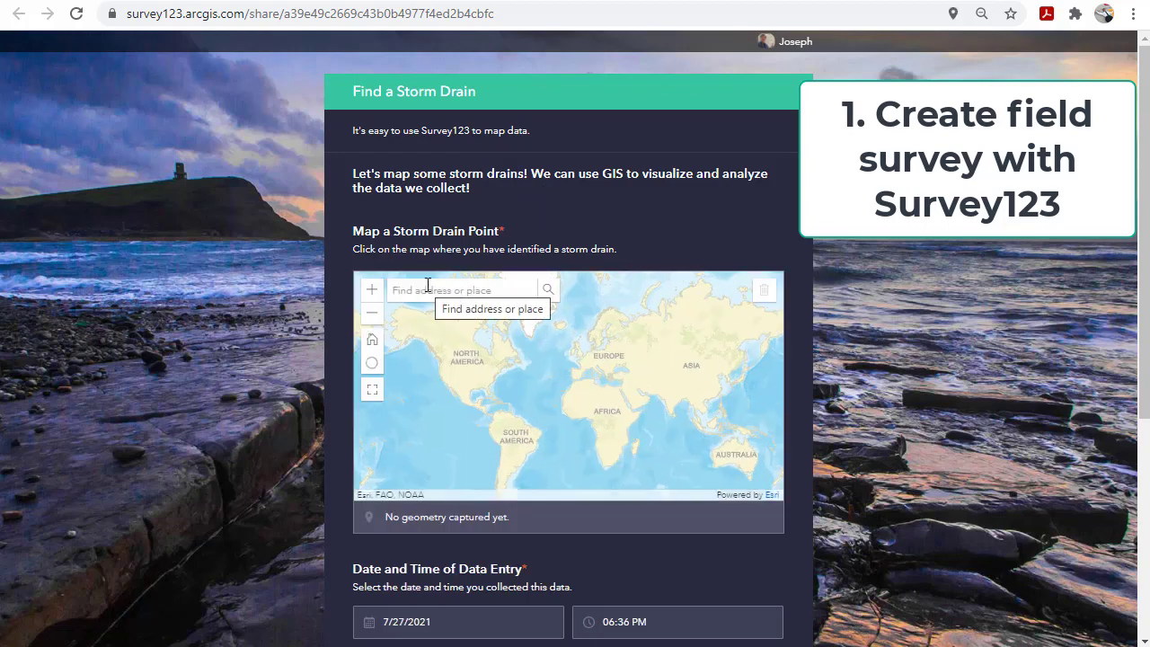
click(424, 292)
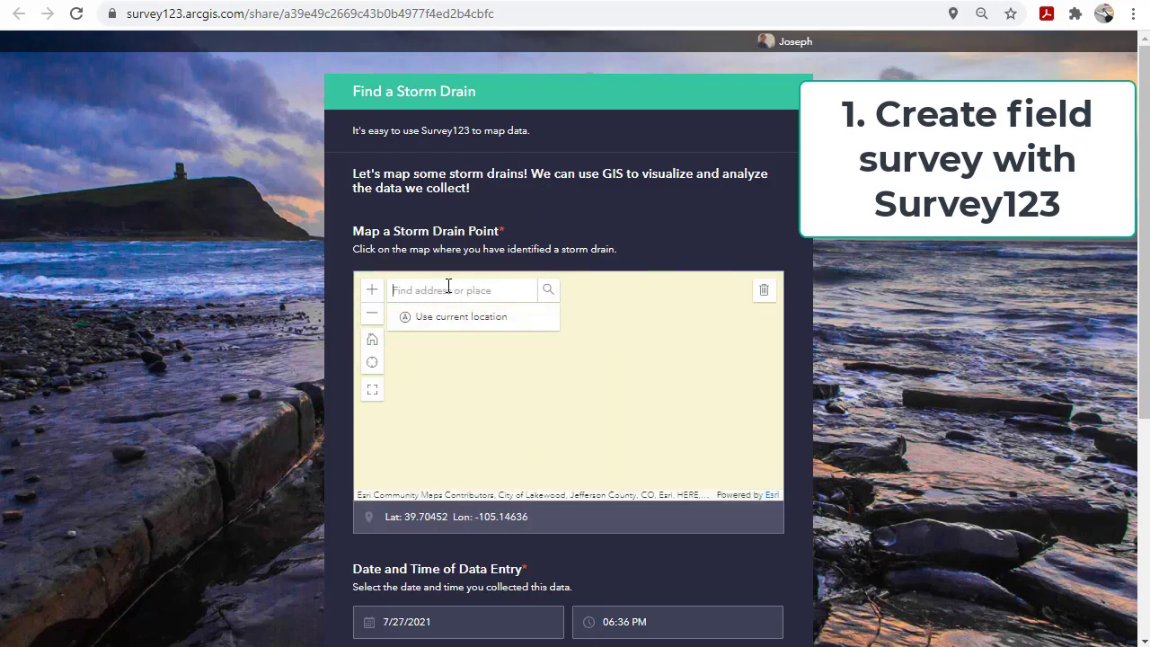
text(33,)
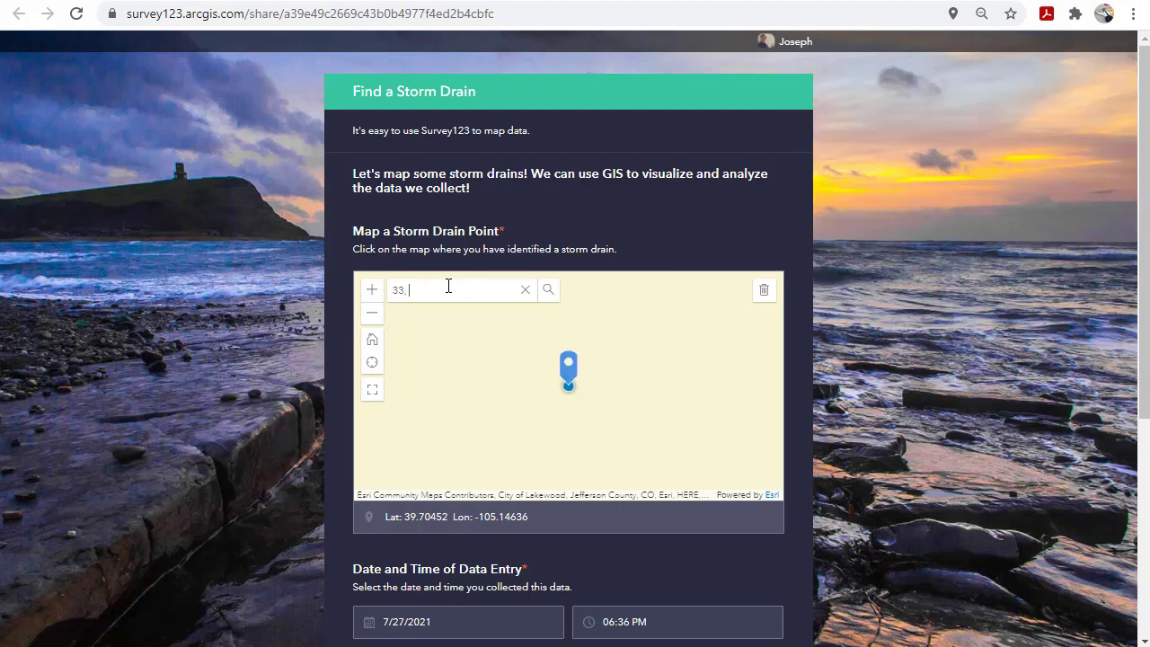
text( -106.0)
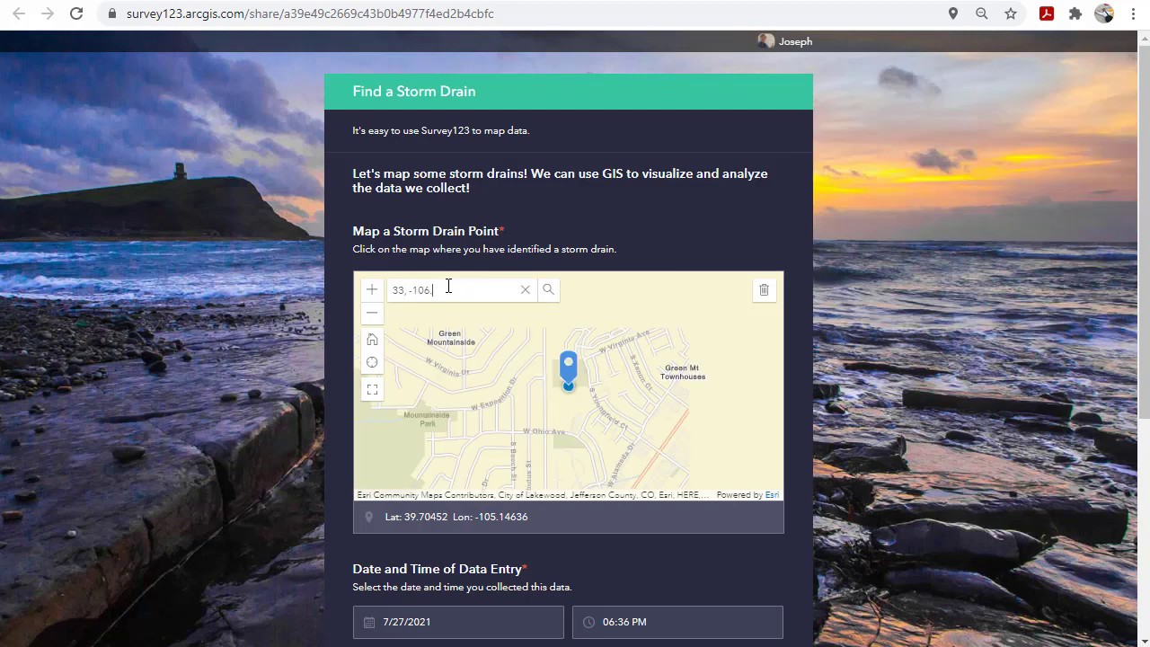
key(Return)
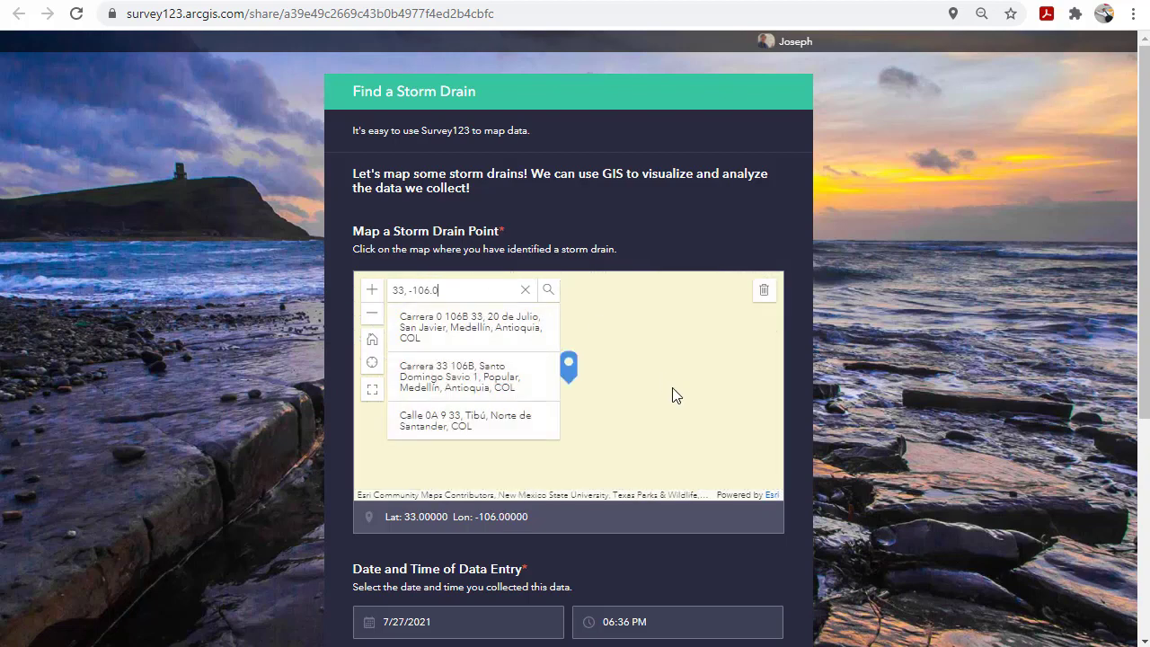
click(376, 319)
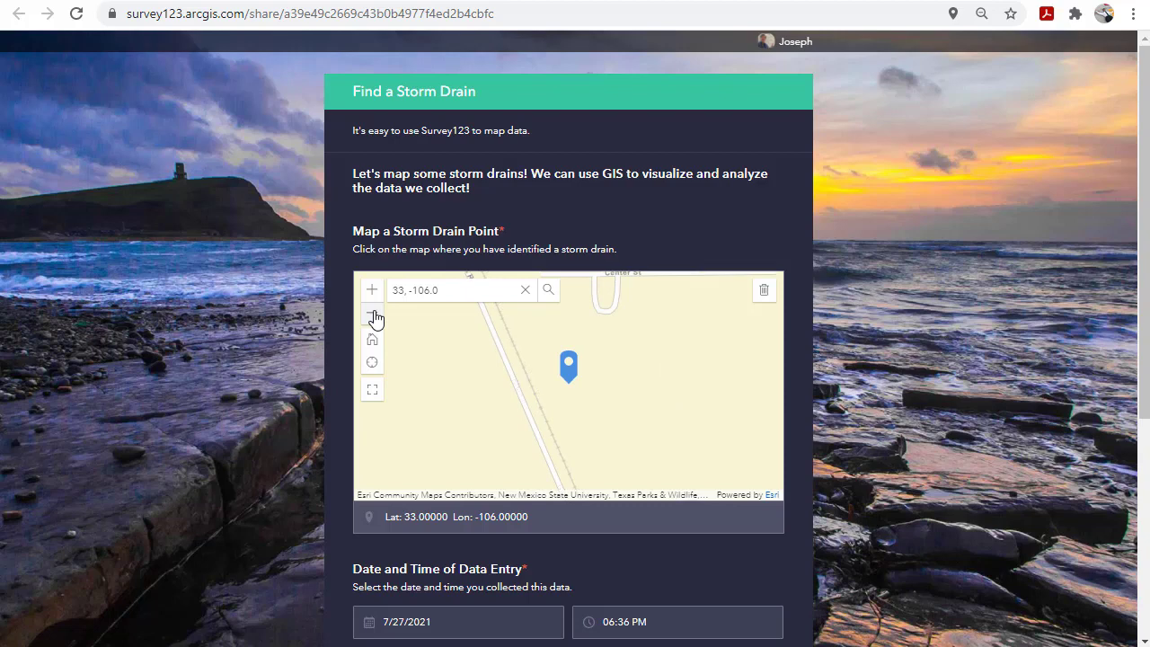
click(375, 319)
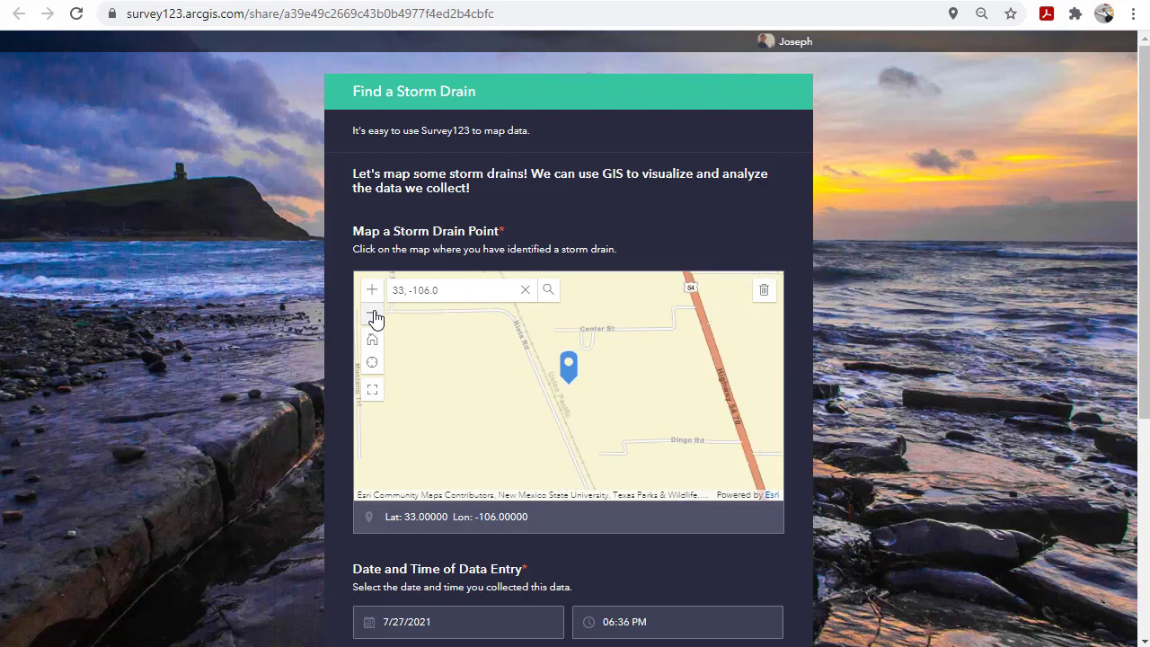
click(375, 319)
click(375, 319)
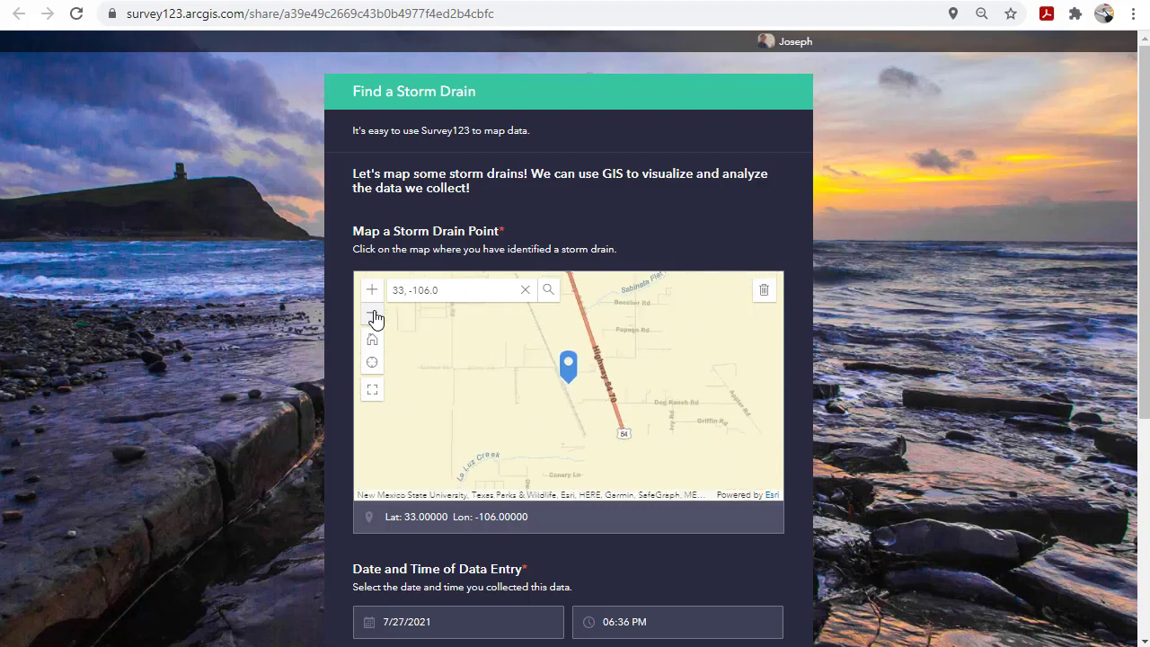
click(375, 319)
Step: Set the date of data entry to 09/05/2015 and the time to 03:22 PM
scroll(476, 431, down, 2)
click(476, 441)
text(09/05/20)
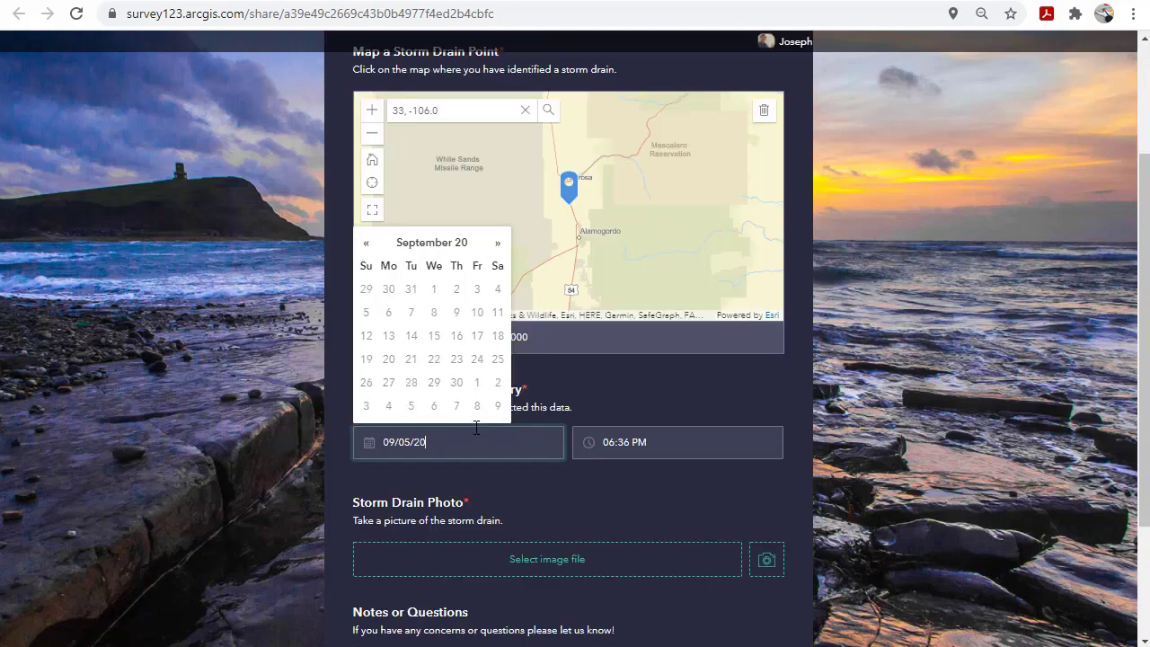
text(15)
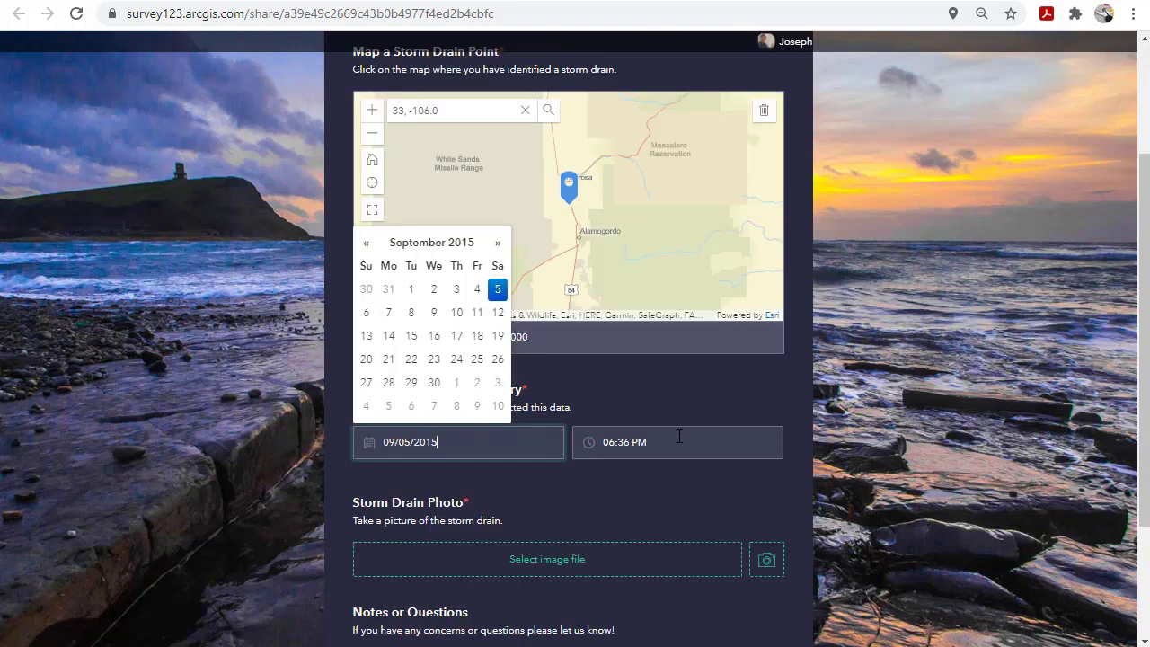
click(679, 436)
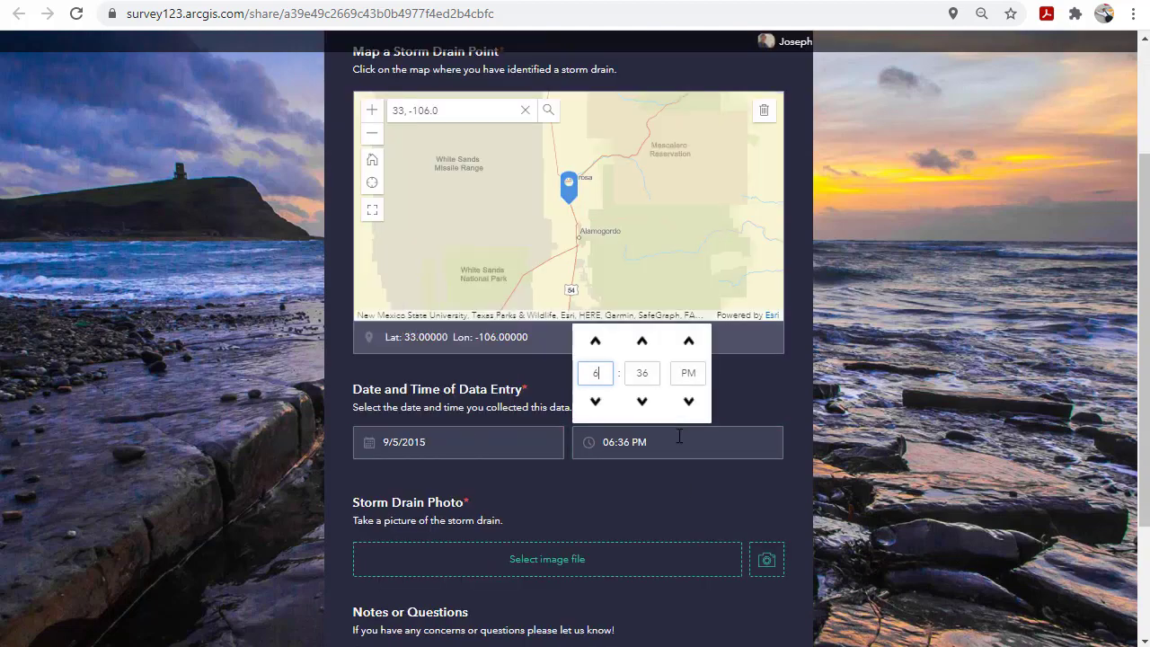
click(596, 344)
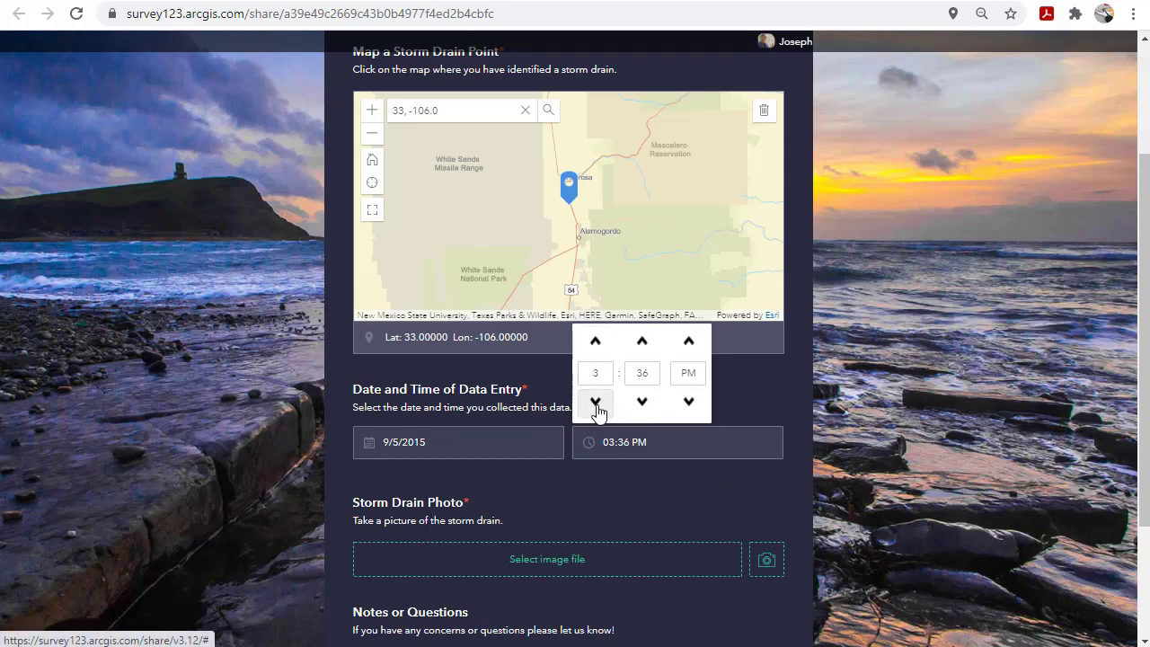
click(638, 372)
text(22)
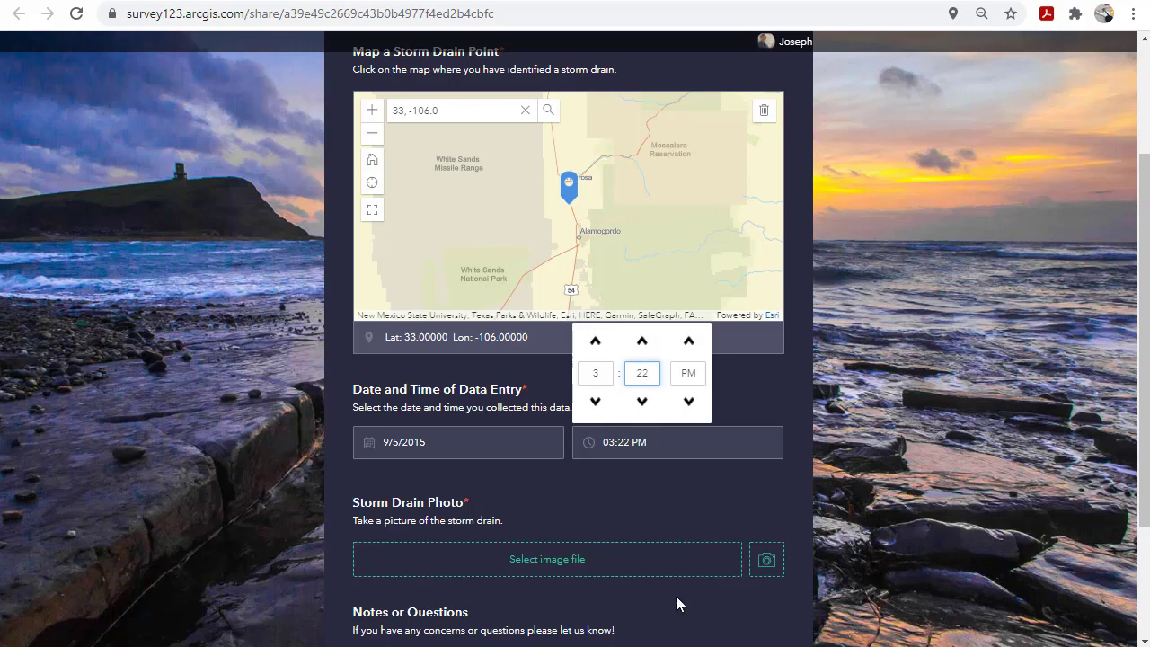
Step: Attach 33106_storm_drain.jpg as the storm drain photo and submit the survey
click(579, 554)
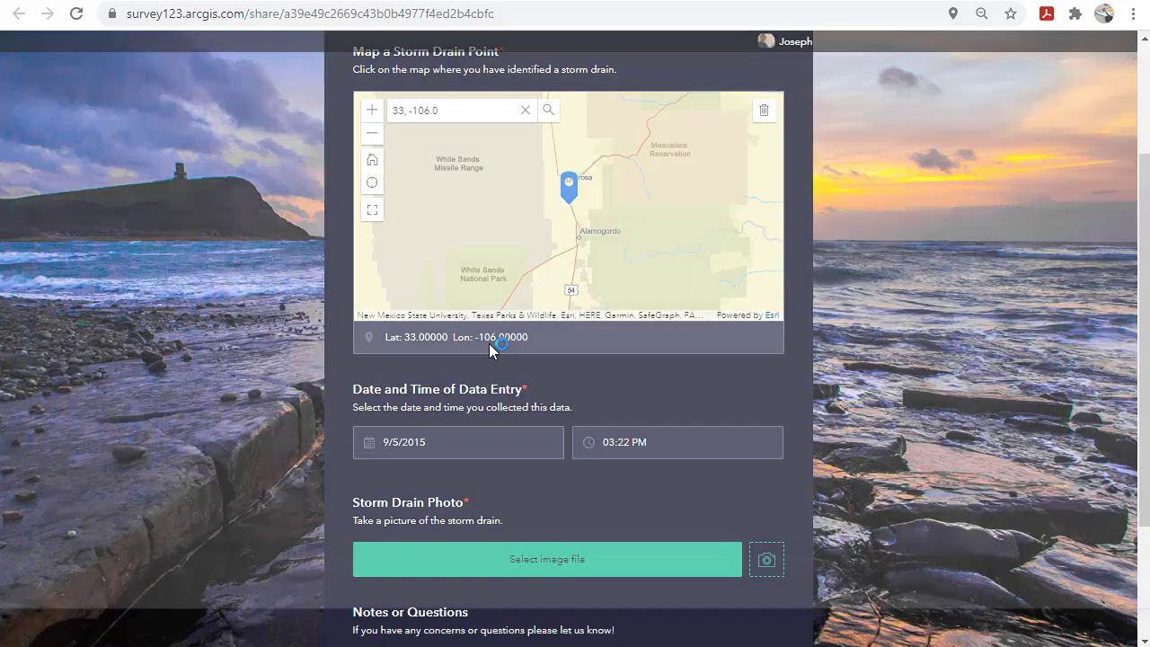
click(760, 116)
click(1052, 598)
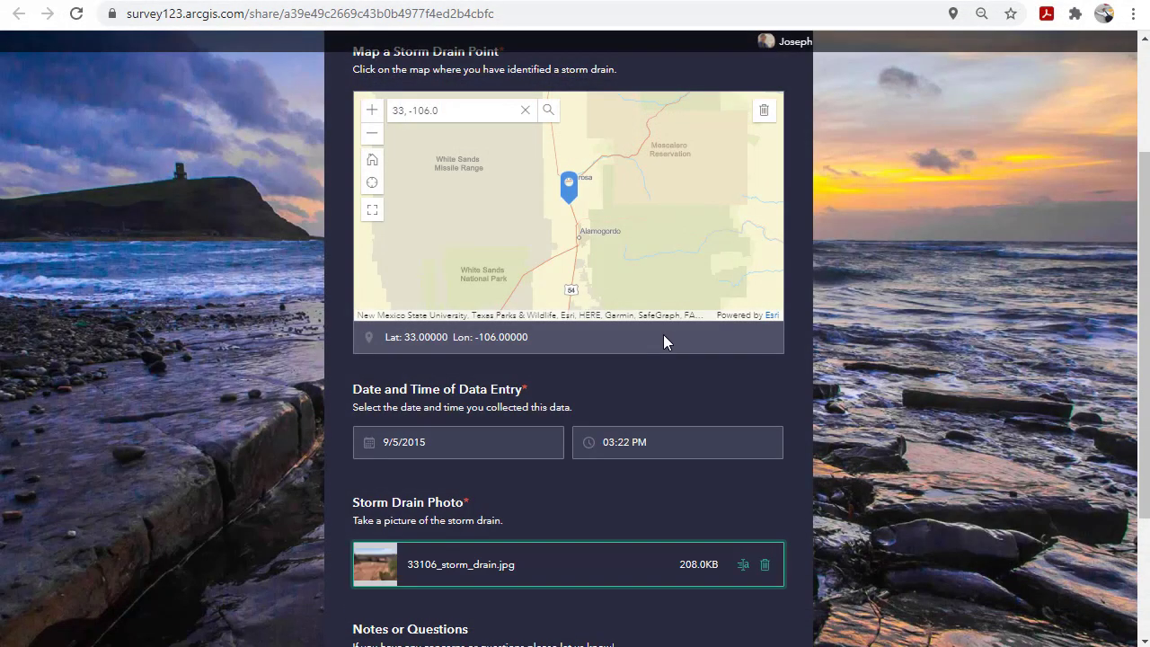
scroll(649, 342, down, 2)
scroll(651, 342, down, 1)
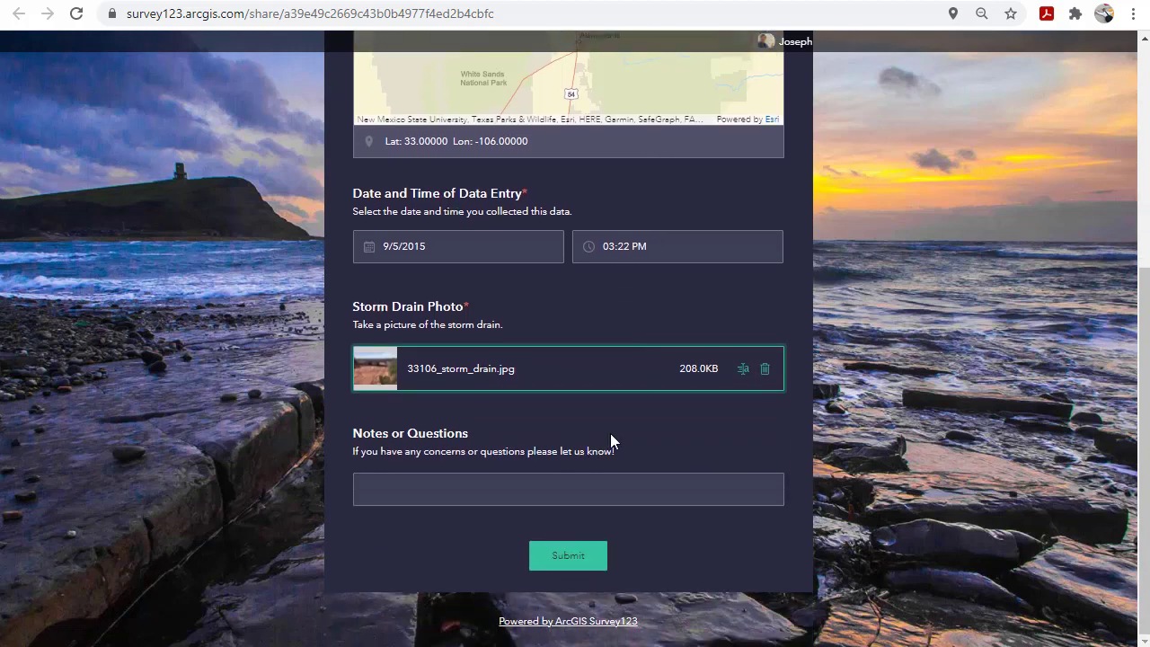
click(569, 558)
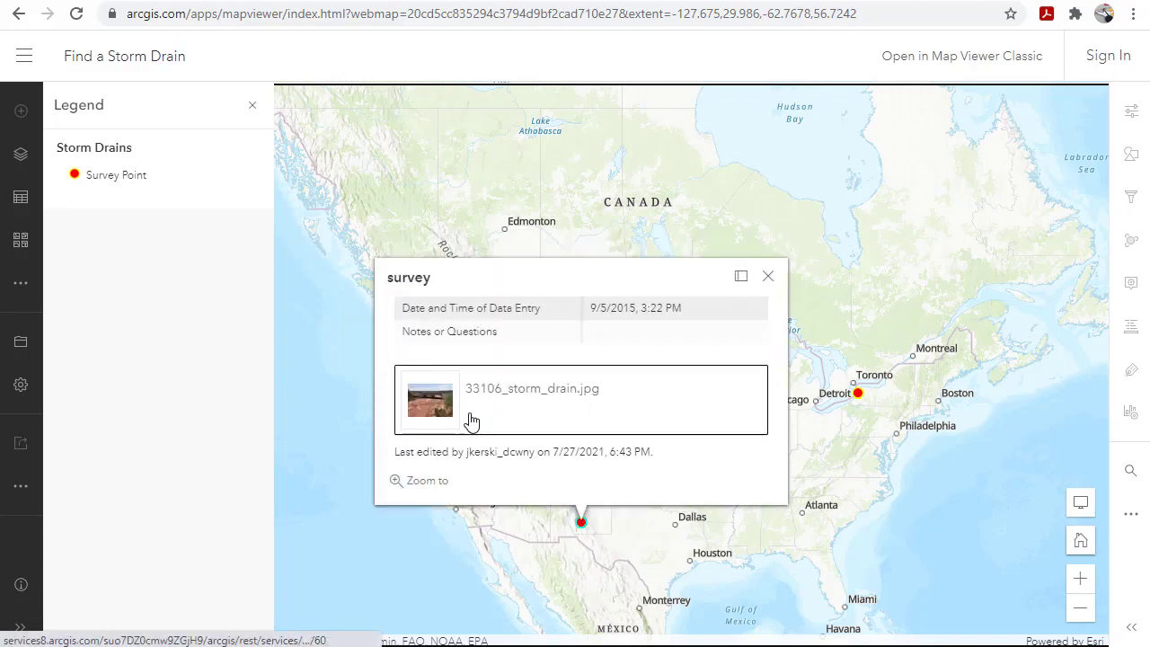
Step: View the full-size 33106_storm_drain.jpg photo attached to the submitted survey point, and close the point's details
click(453, 401)
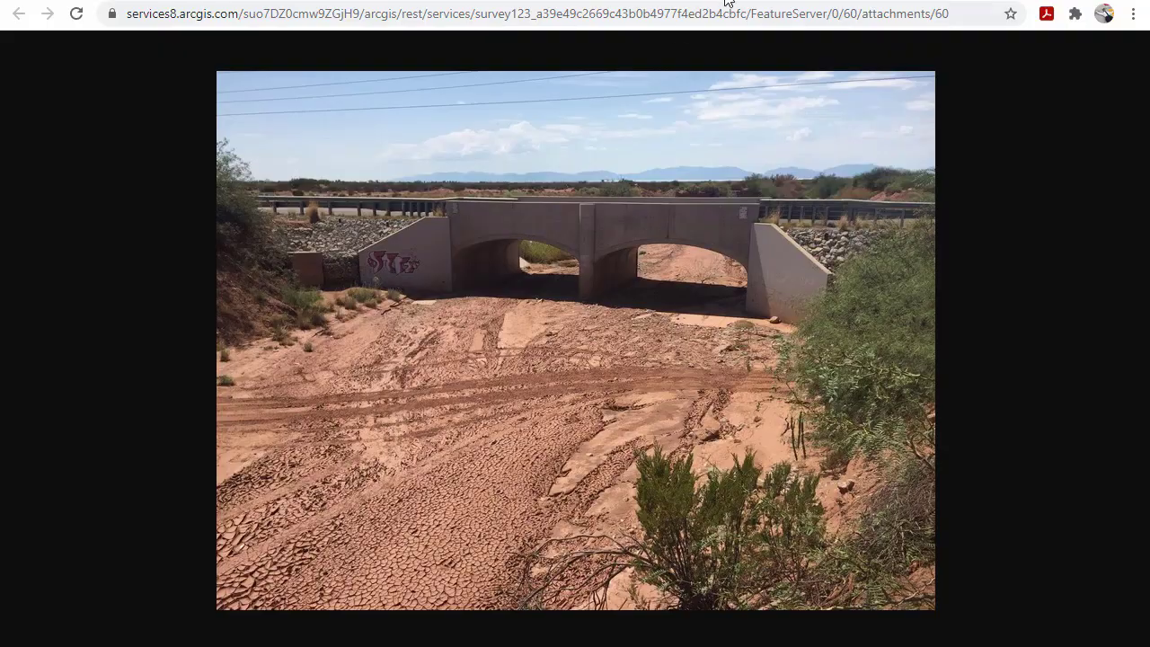
key(alt+Left)
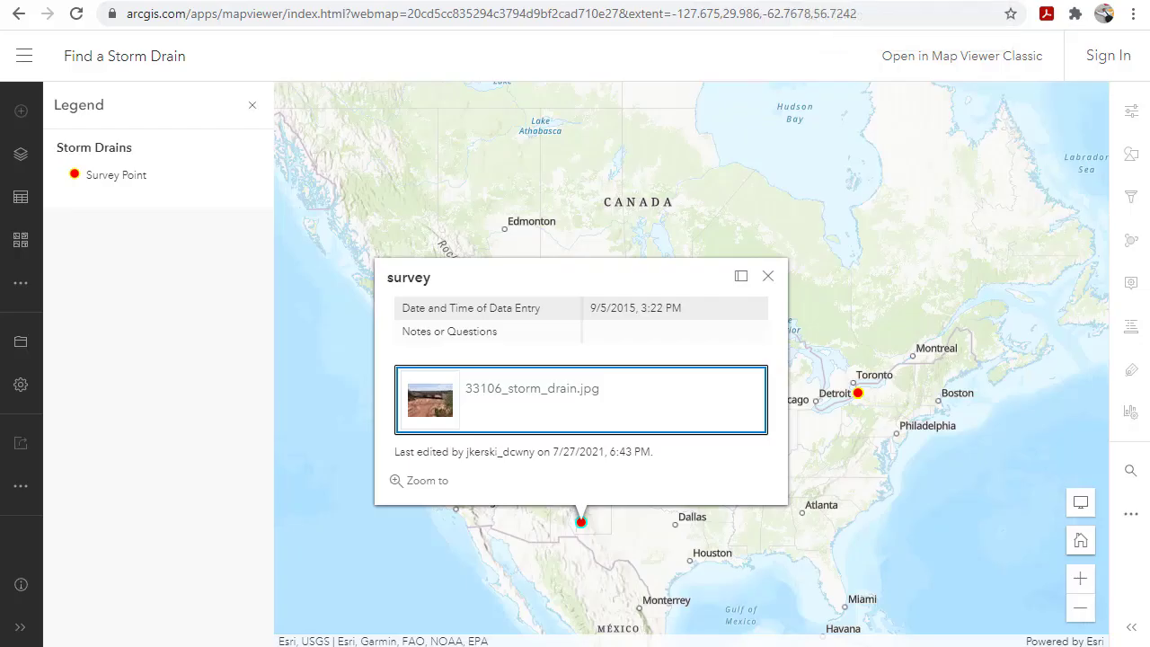
click(766, 277)
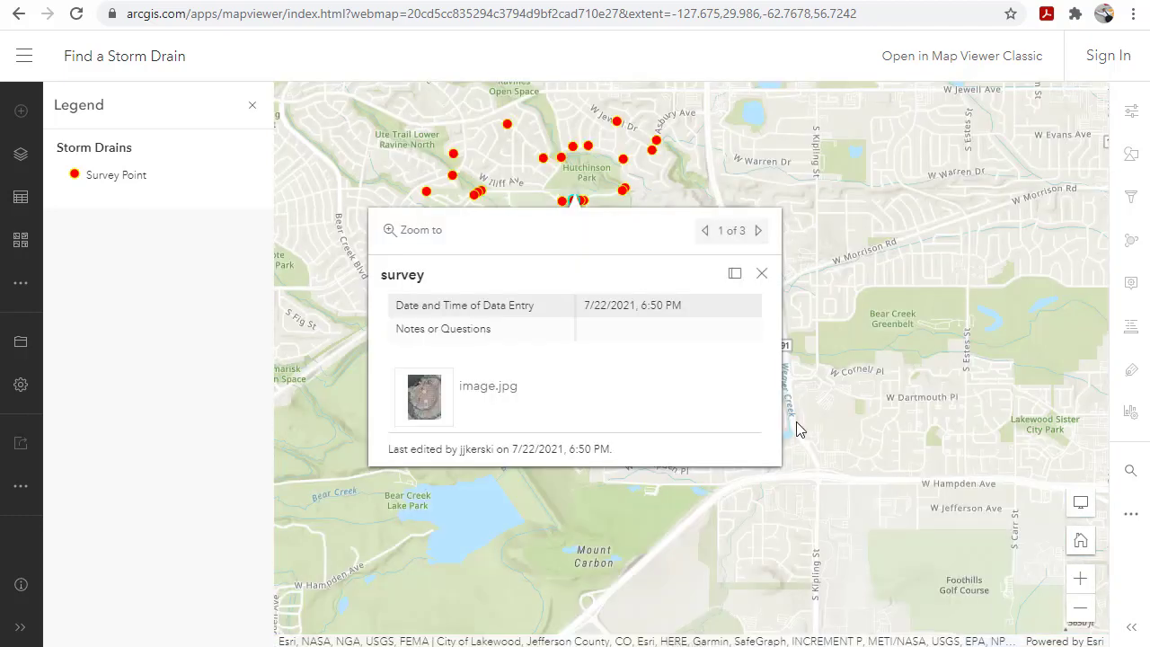
Step: View the attached photos of both overlapping survey points at Ute Trail Lower Ravine South, and close their details
click(760, 273)
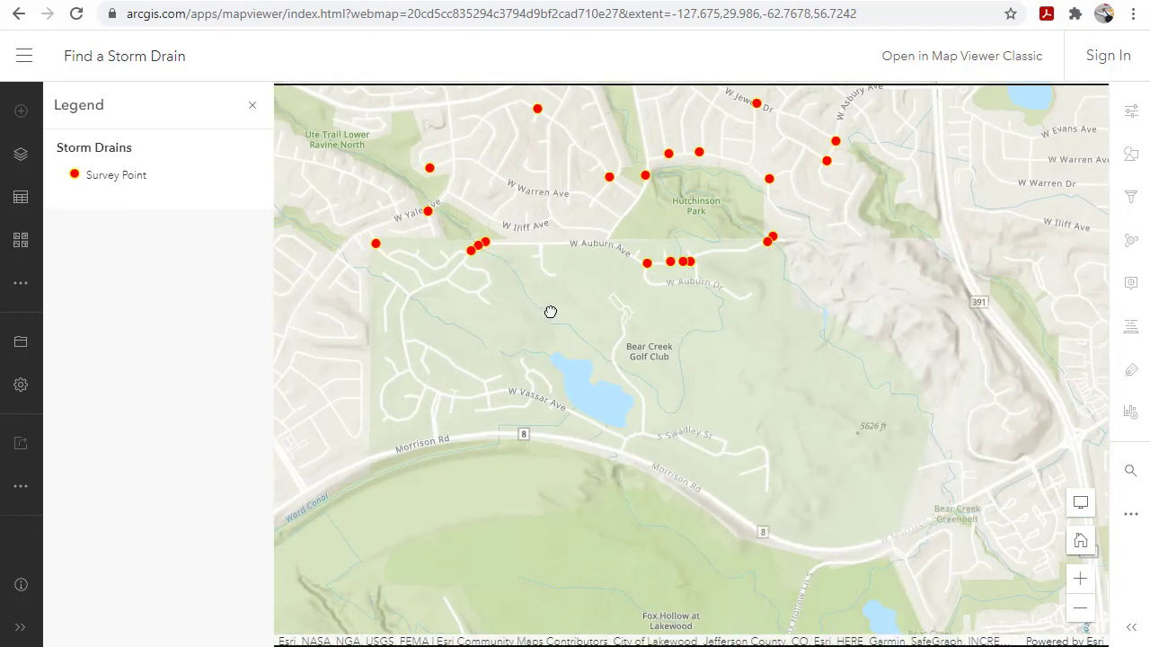
scroll(549, 310, up, 2)
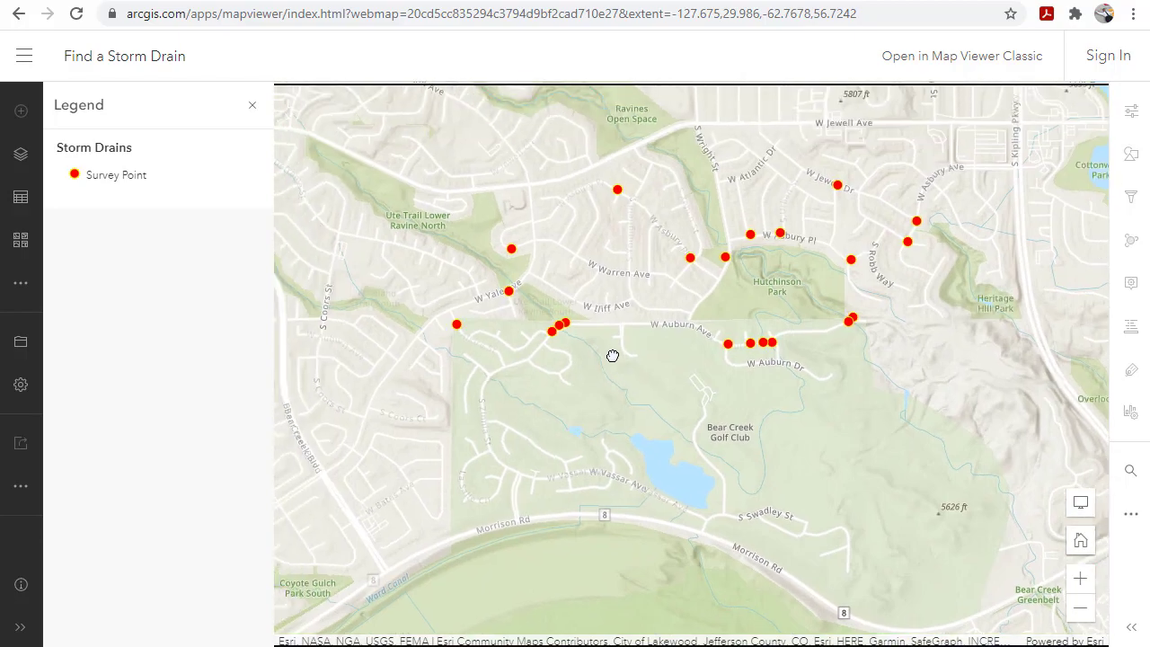
click(561, 331)
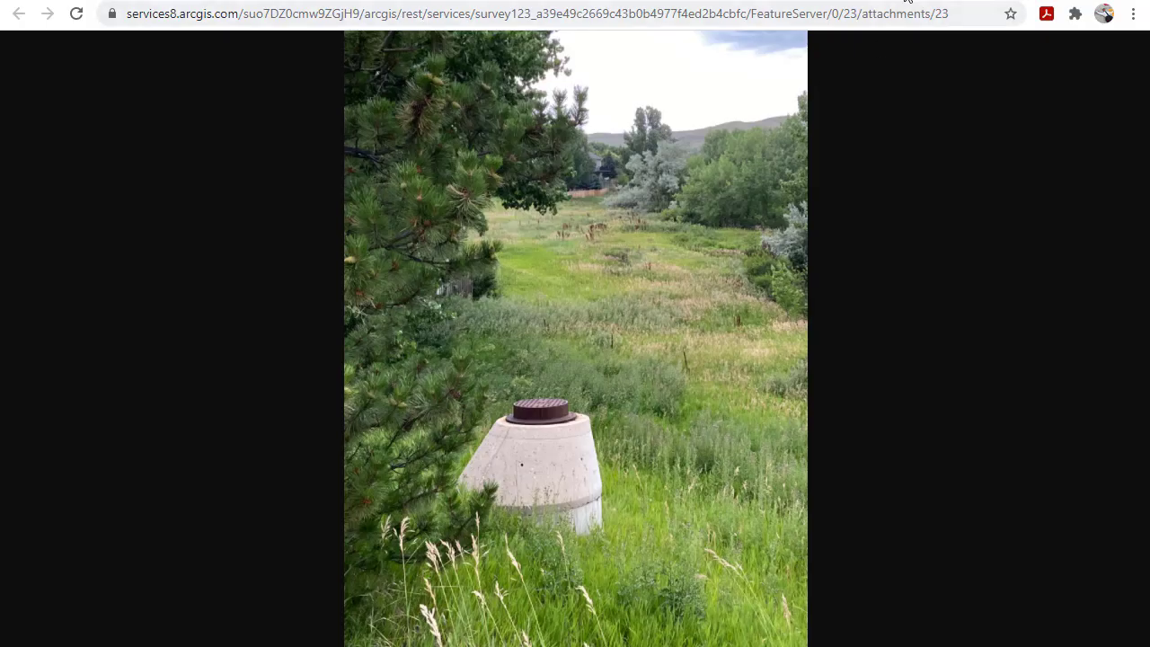
click(906, 1)
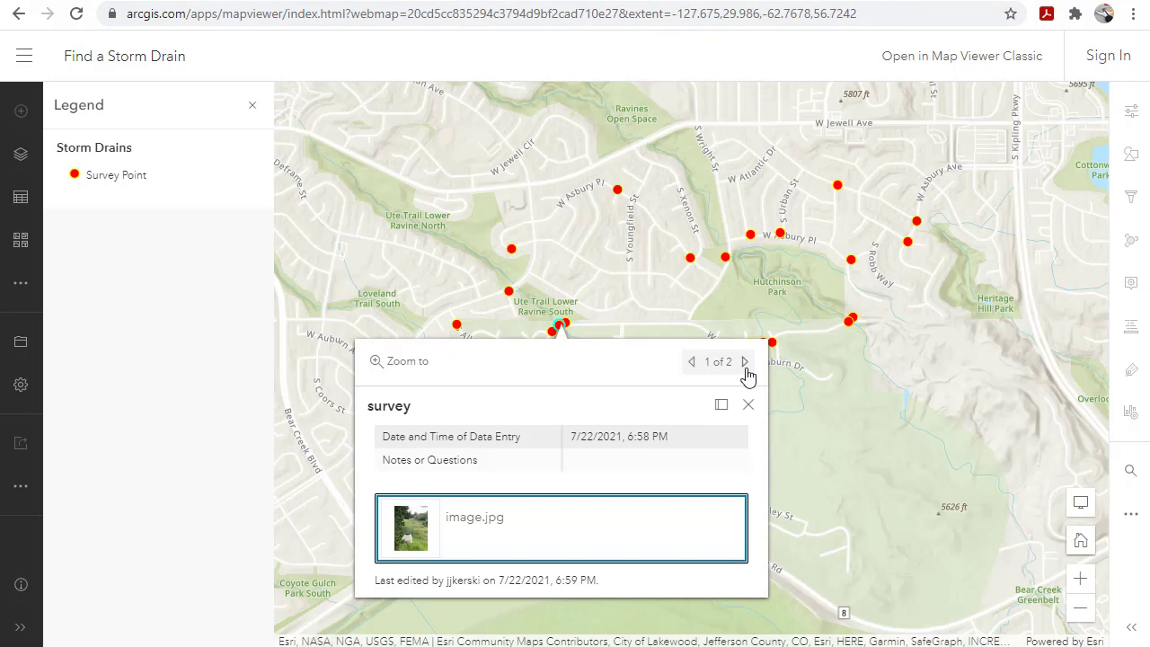
click(745, 363)
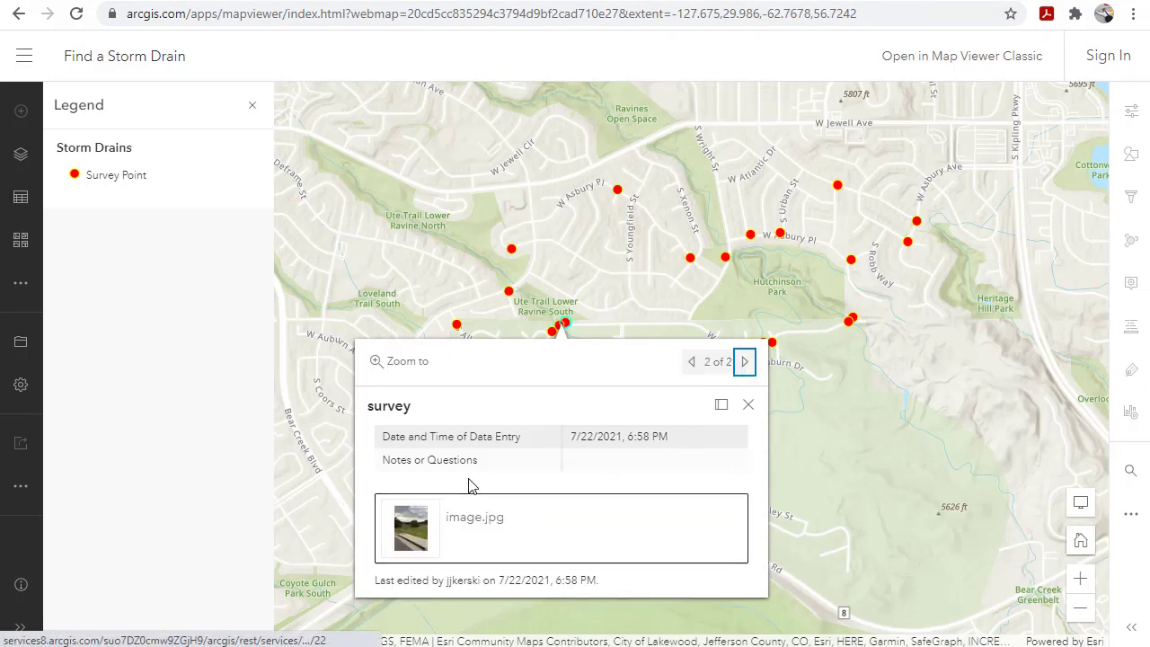
click(439, 517)
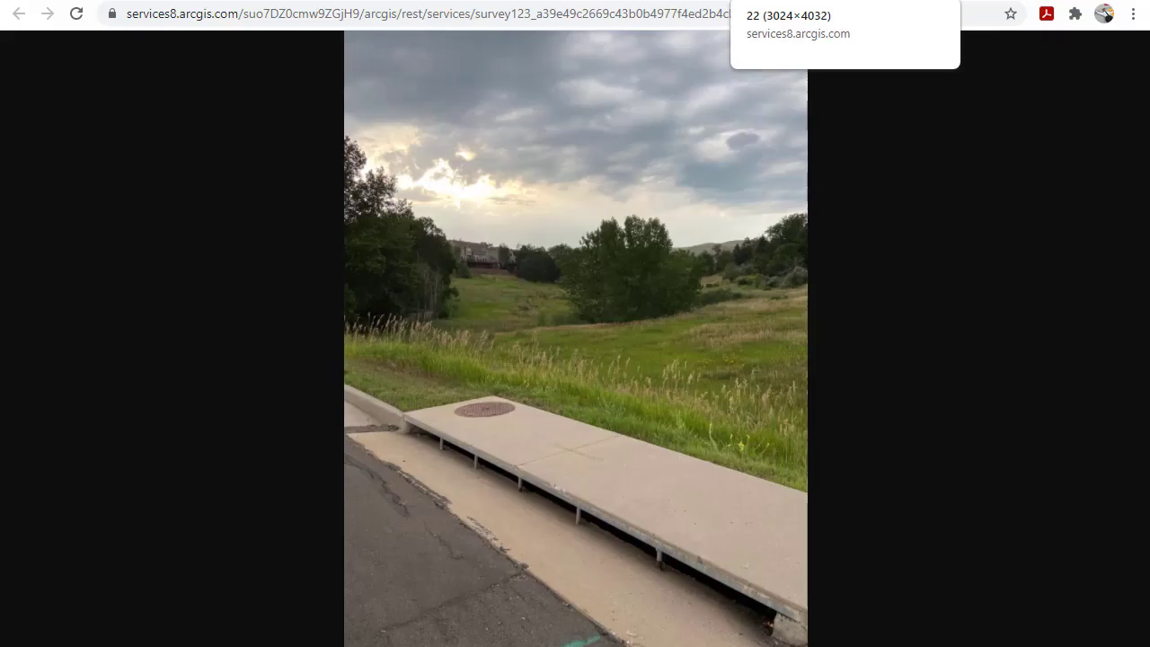
key(ctrl+w)
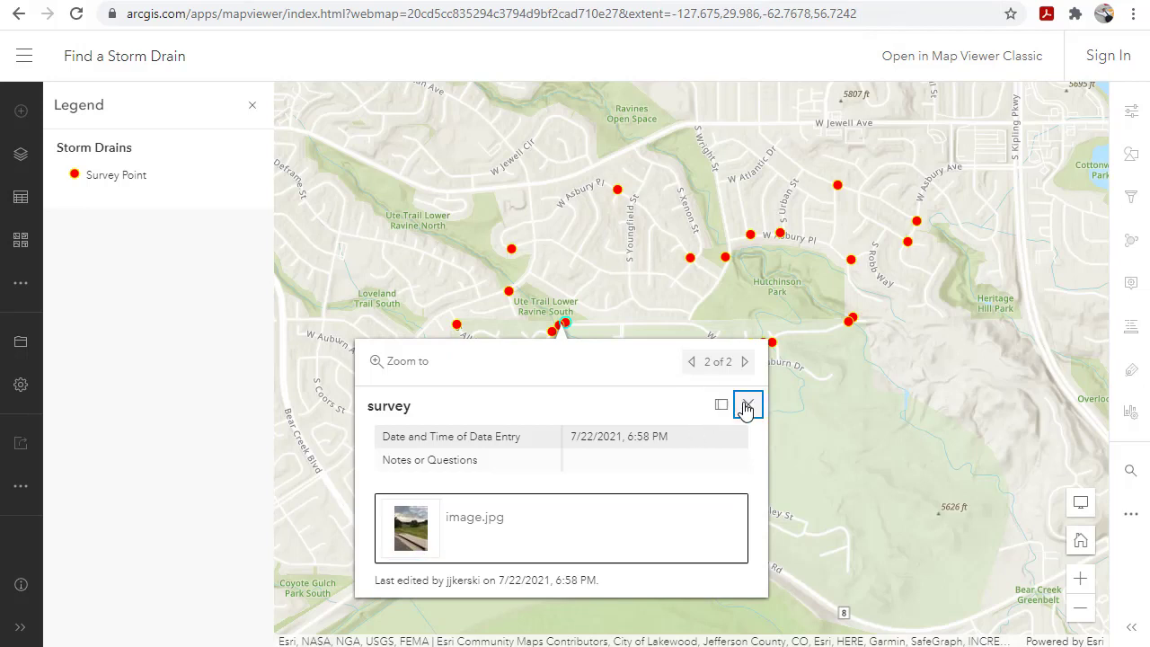
click(745, 404)
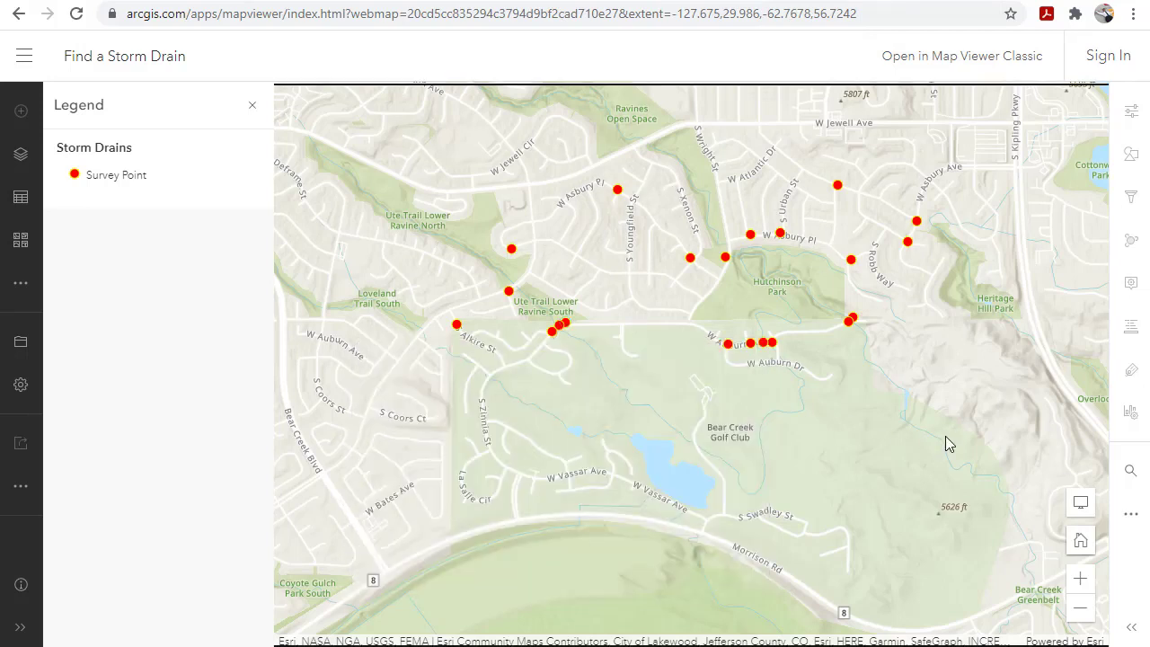
Step: Search the map for sacramento, ca and view the photo of the easternmost survey point near Blue Oaks Blvd
click(1130, 470)
text(sacramento, ca)
key(Return)
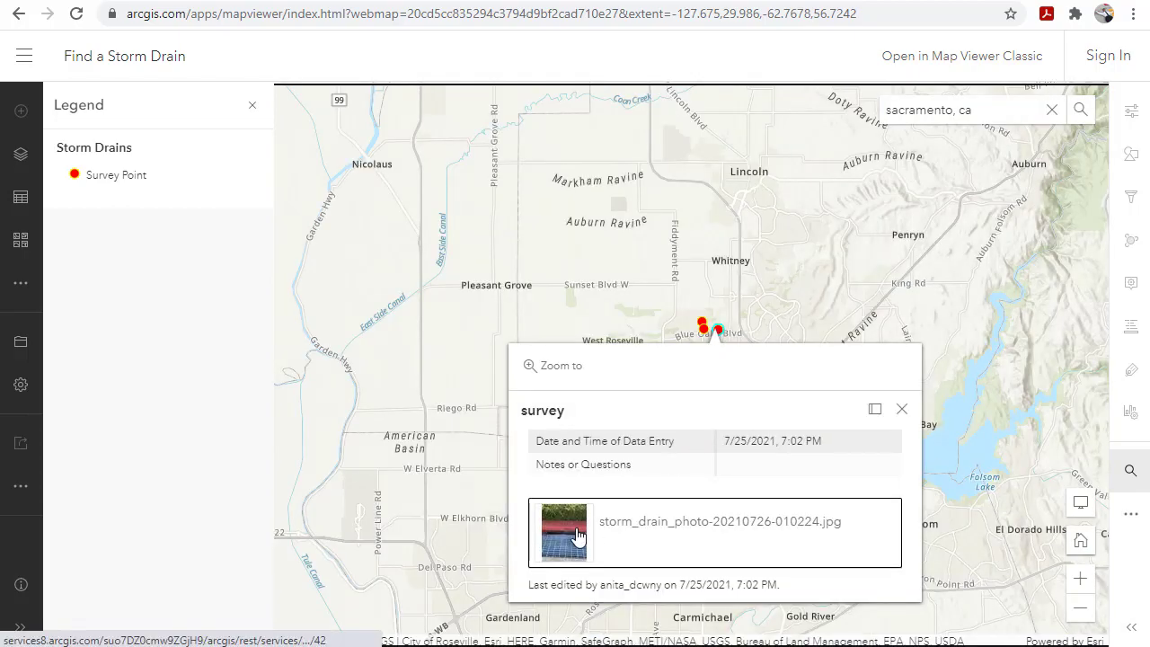
click(627, 519)
click(911, 2)
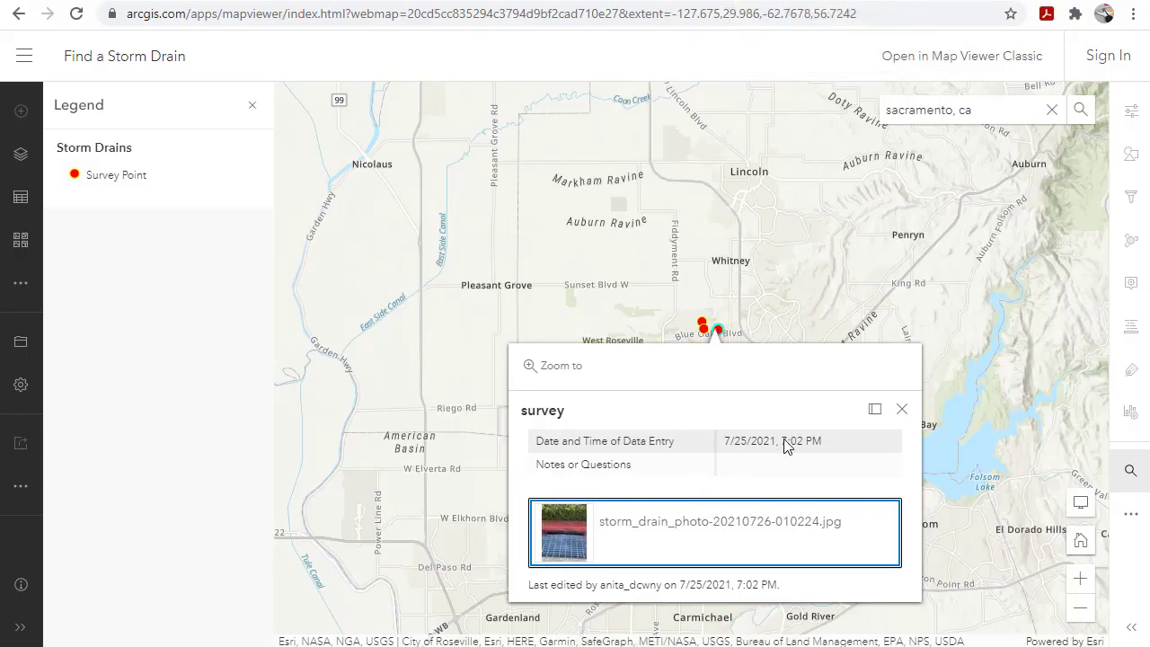
click(899, 411)
Step: View the photo storm_drain_photo-20210725-203919.jpg of another survey point near Blue Oaks Blvd, and close the image
scroll(747, 336, up, 1)
click(659, 322)
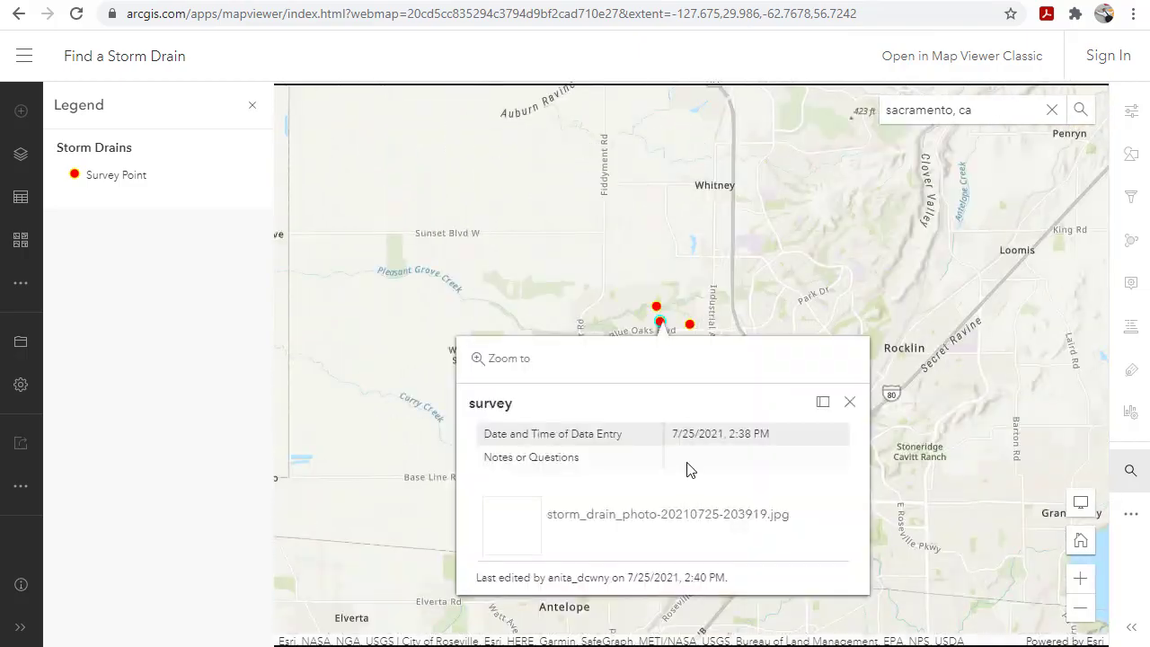
click(588, 541)
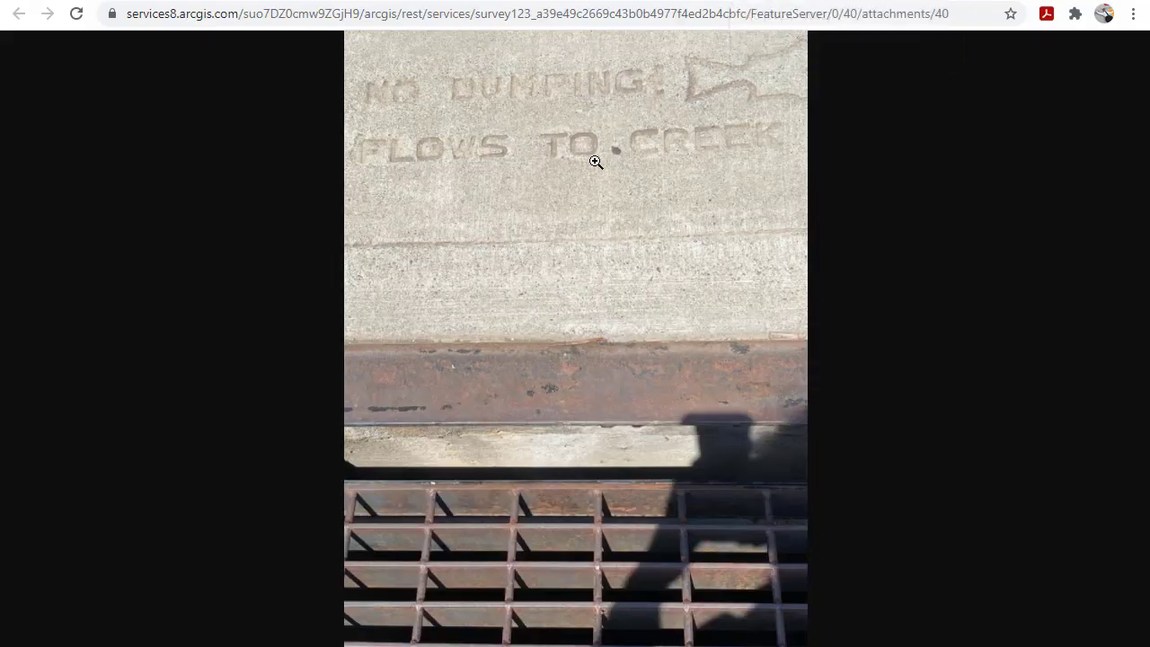
click(900, 1)
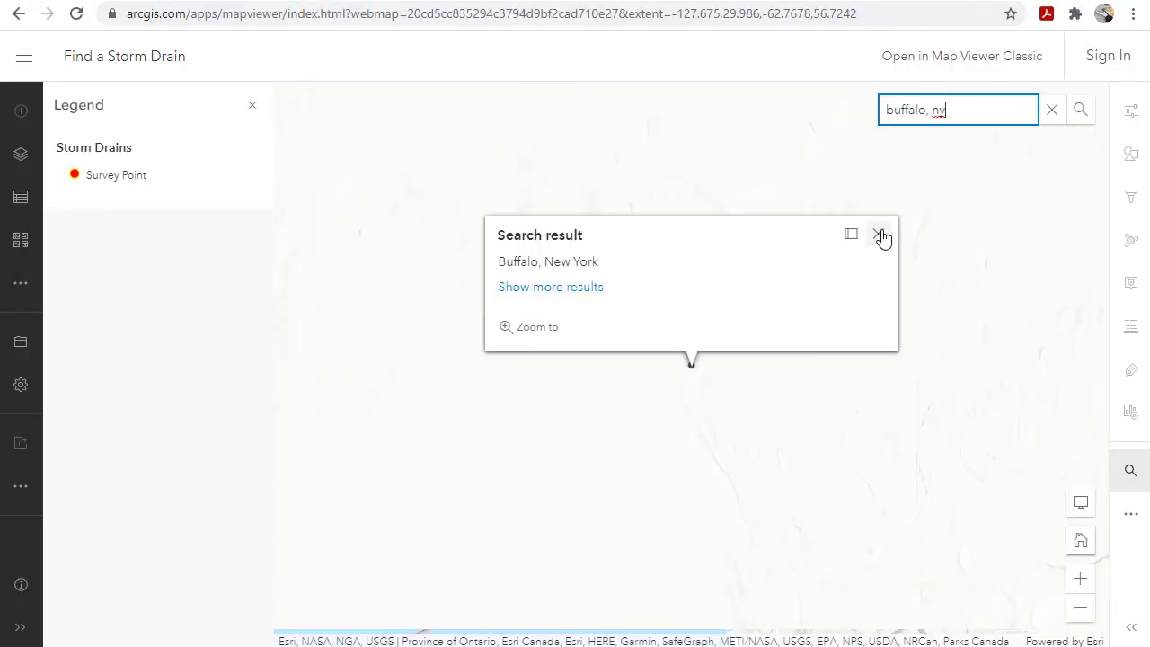
Step: View the photo storm_drain_photo-20210720-205931.jpg of a survey point near Porter Ave in Buffalo, and close the image
click(880, 235)
scroll(648, 314, up, 5)
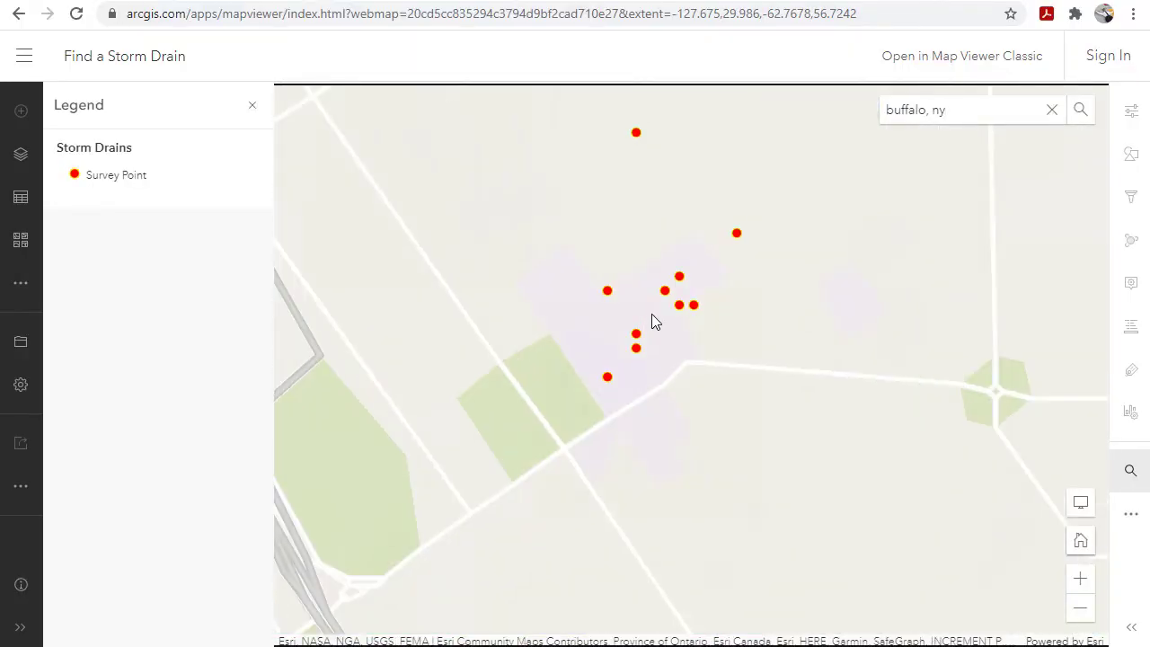
click(635, 333)
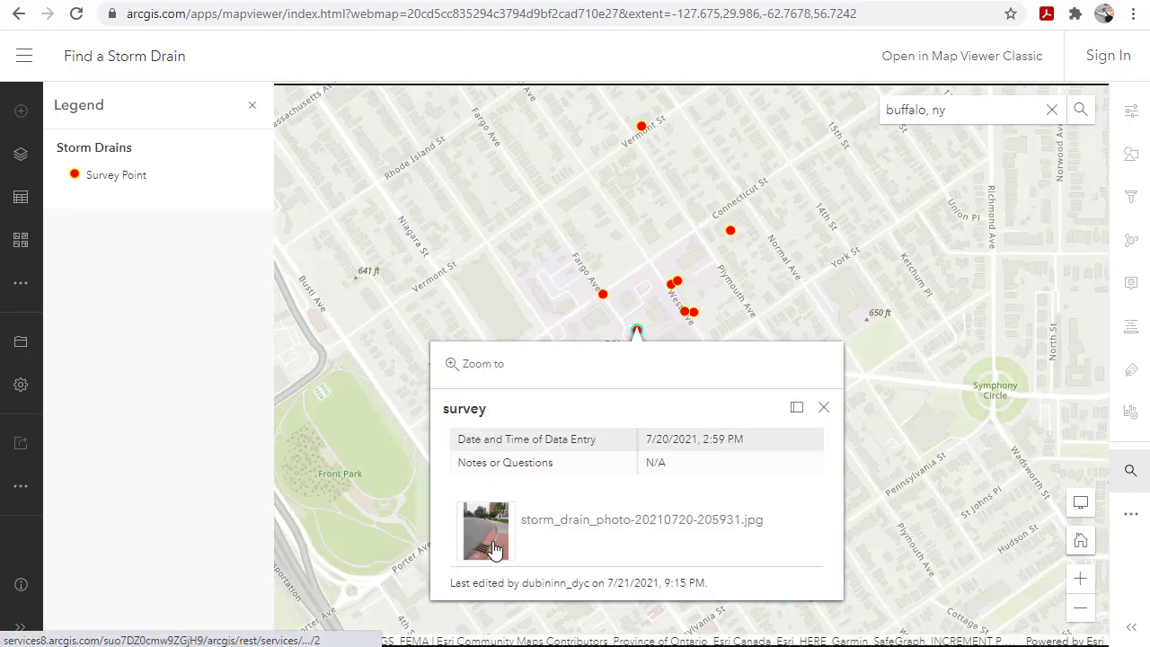
click(492, 548)
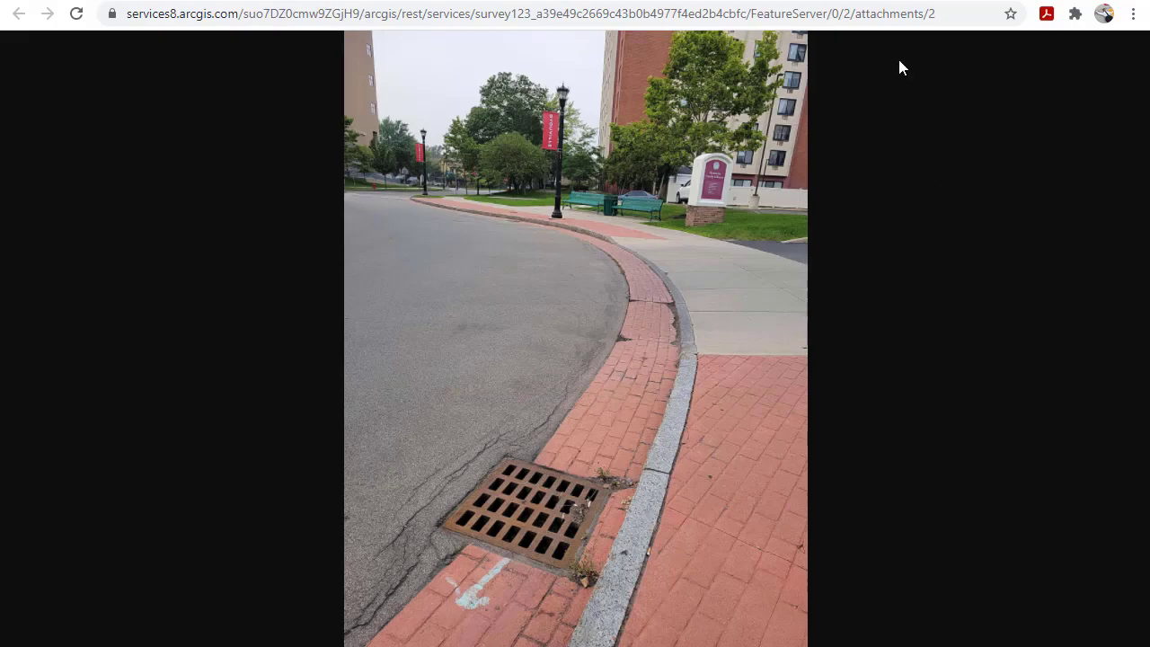
key(ctrl+w)
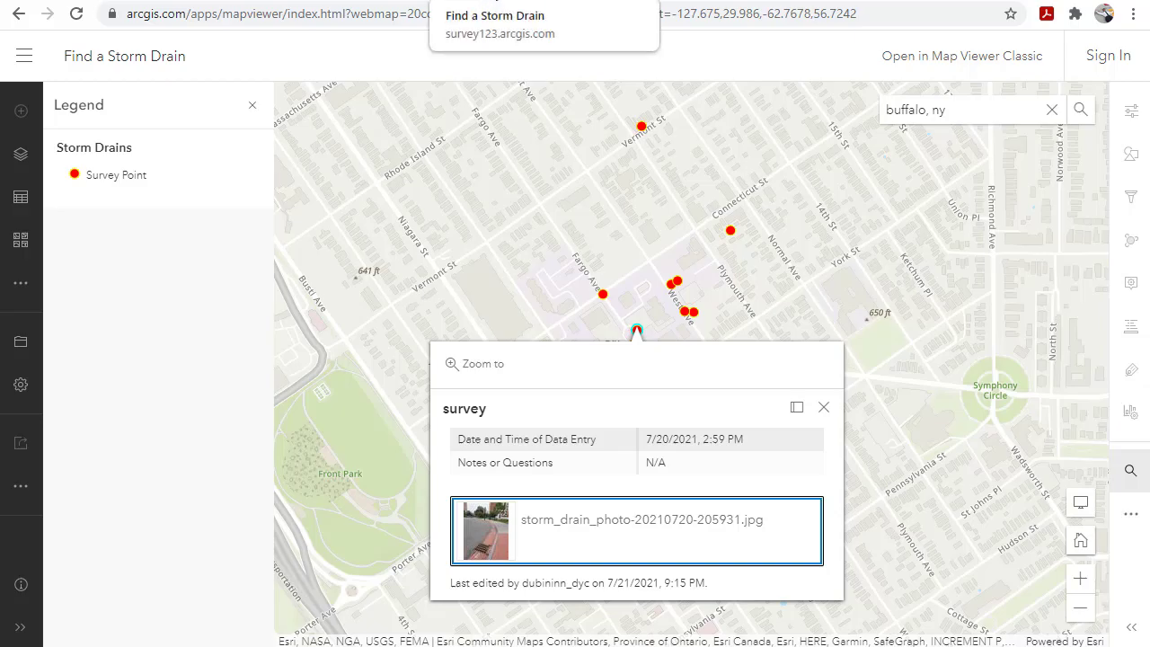
Step: Revisit the Find a Storm Drain survey form, and sign in to the ArcGIS Survey123 website
click(489, 0)
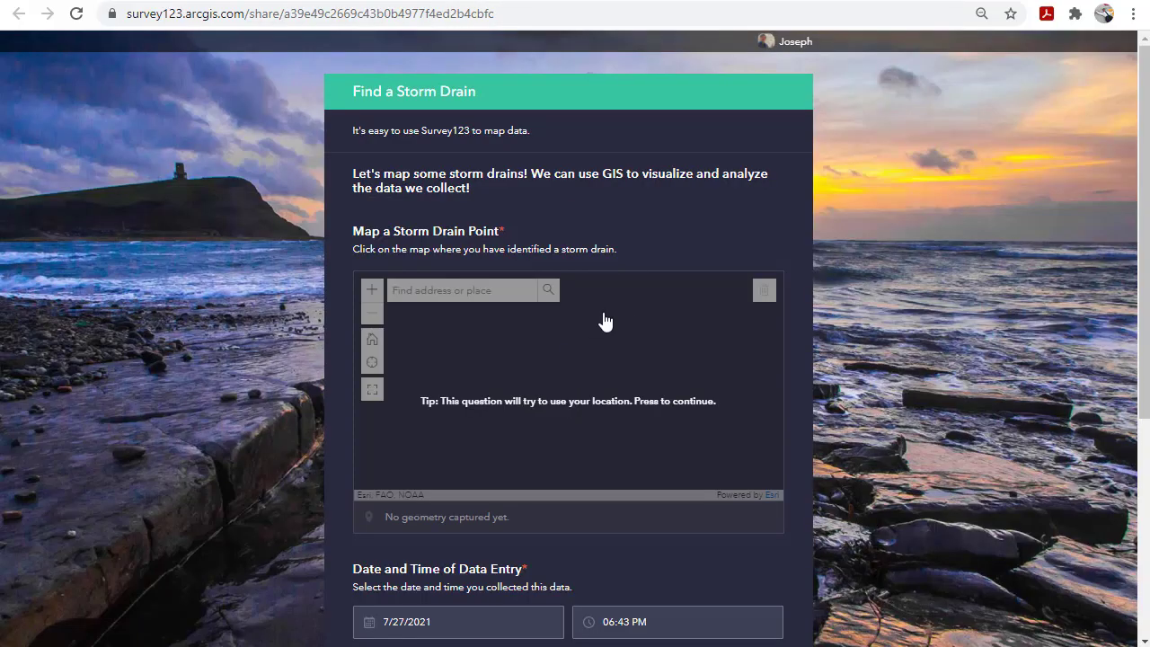
scroll(603, 321, down, 3)
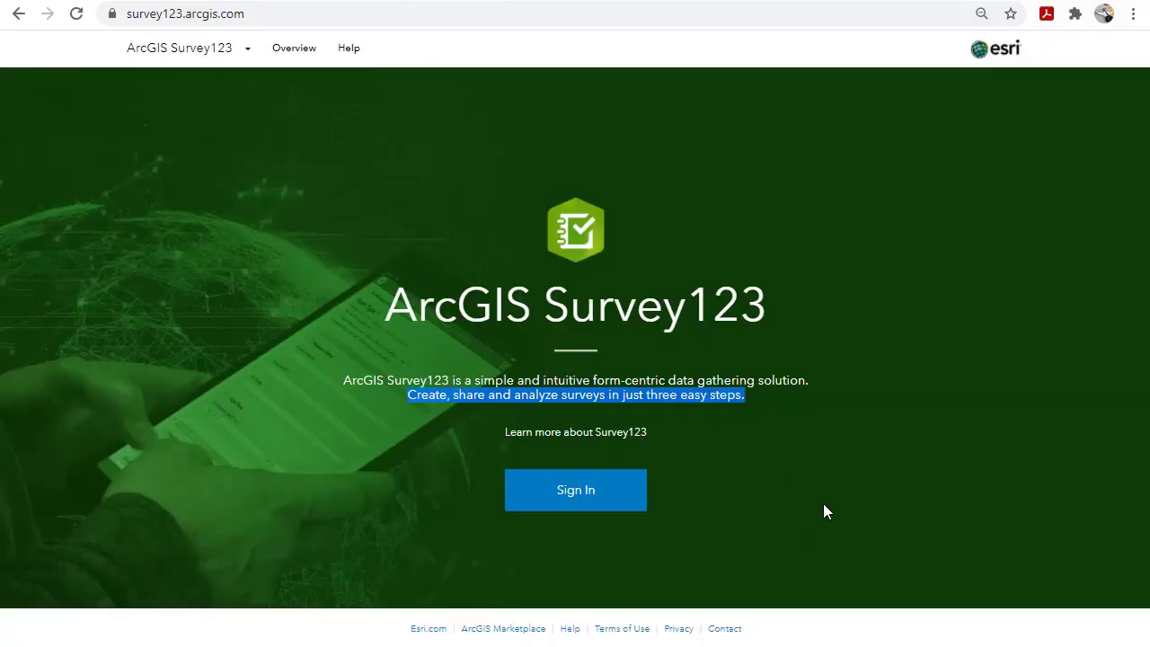
click(772, 429)
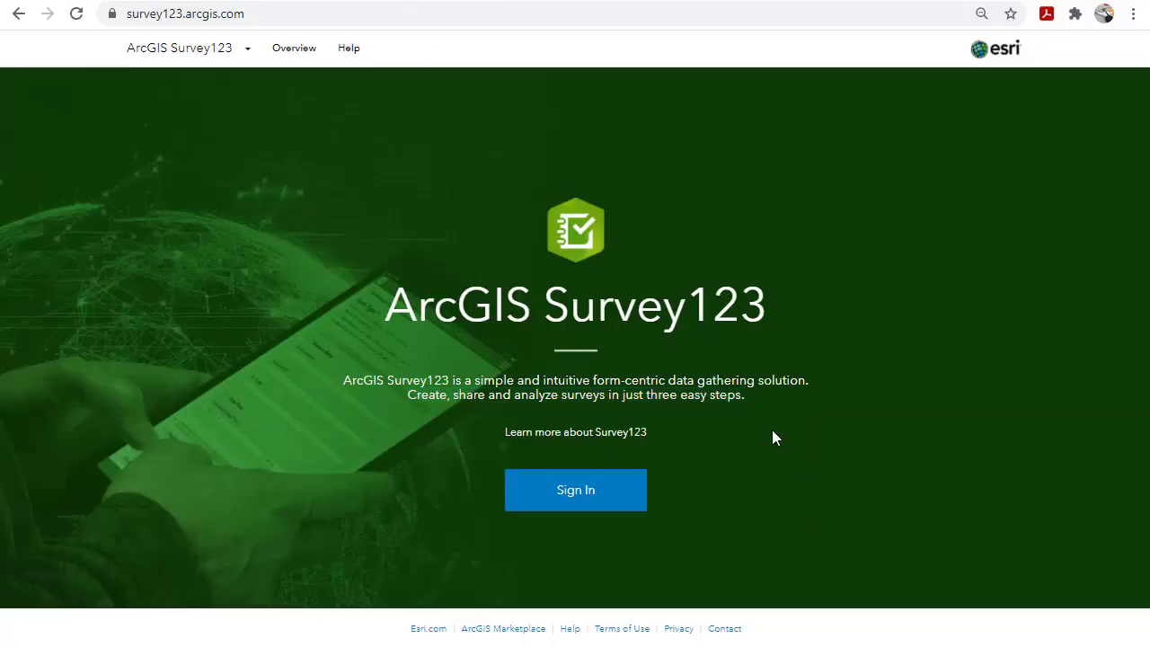
click(576, 490)
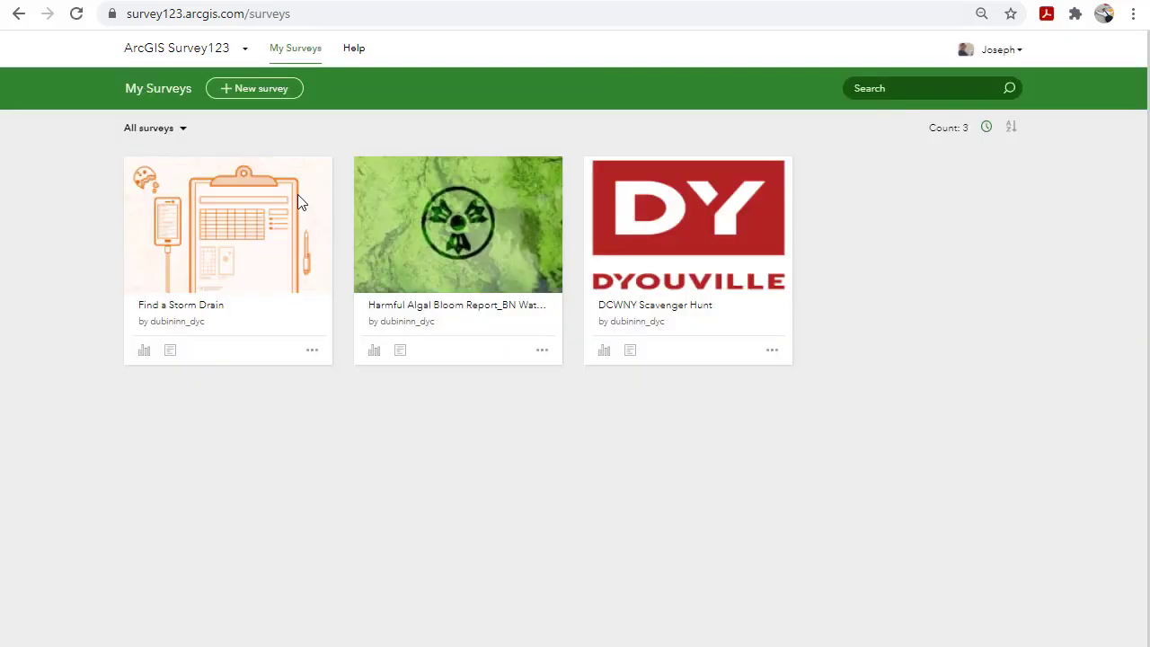
Step: Create a blank survey named Storm Drains Demo with the tags "Storm Drains, Education" and the summary "Storm Drains Demo"
click(262, 94)
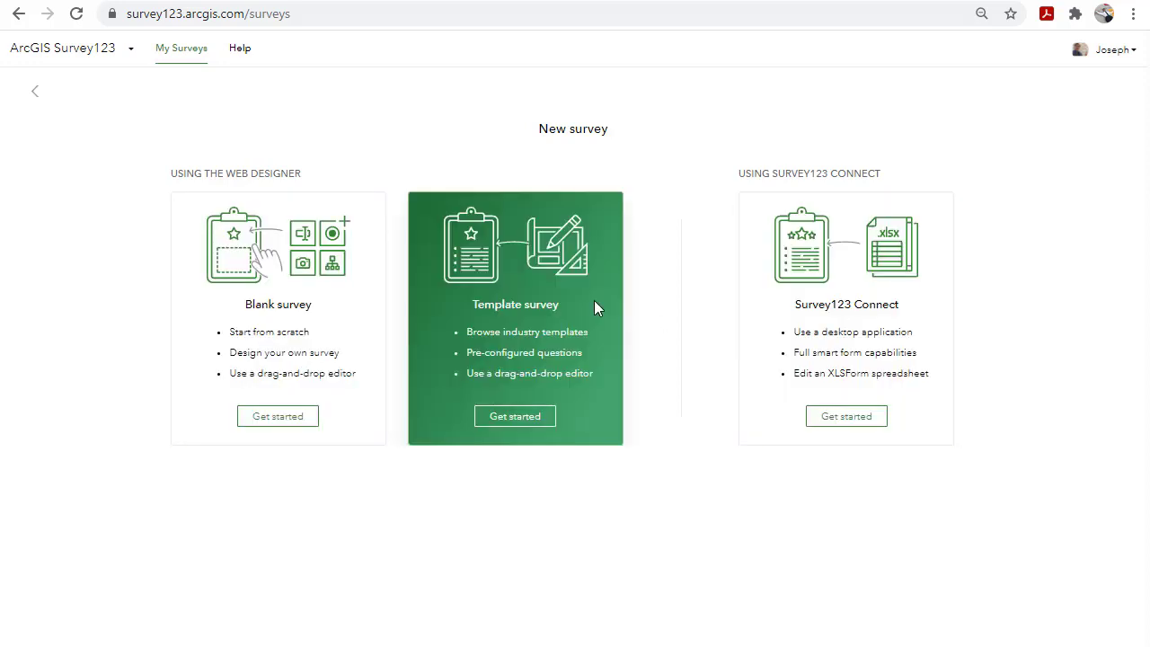
click(293, 419)
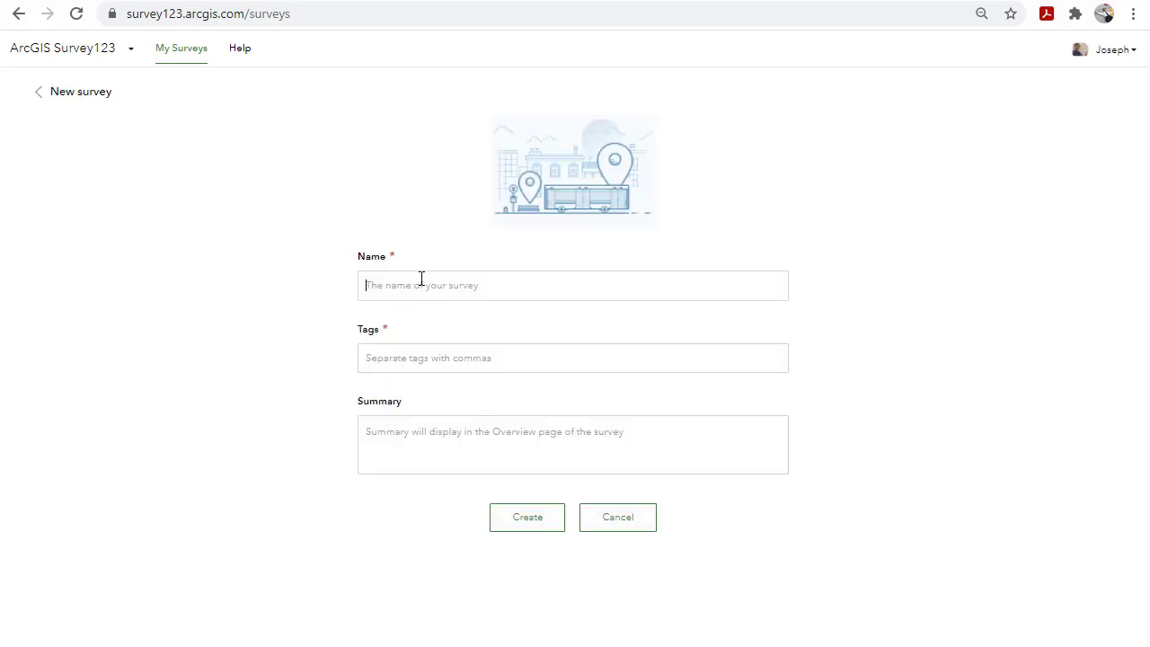
text(S)
text(torm Drains Demo)
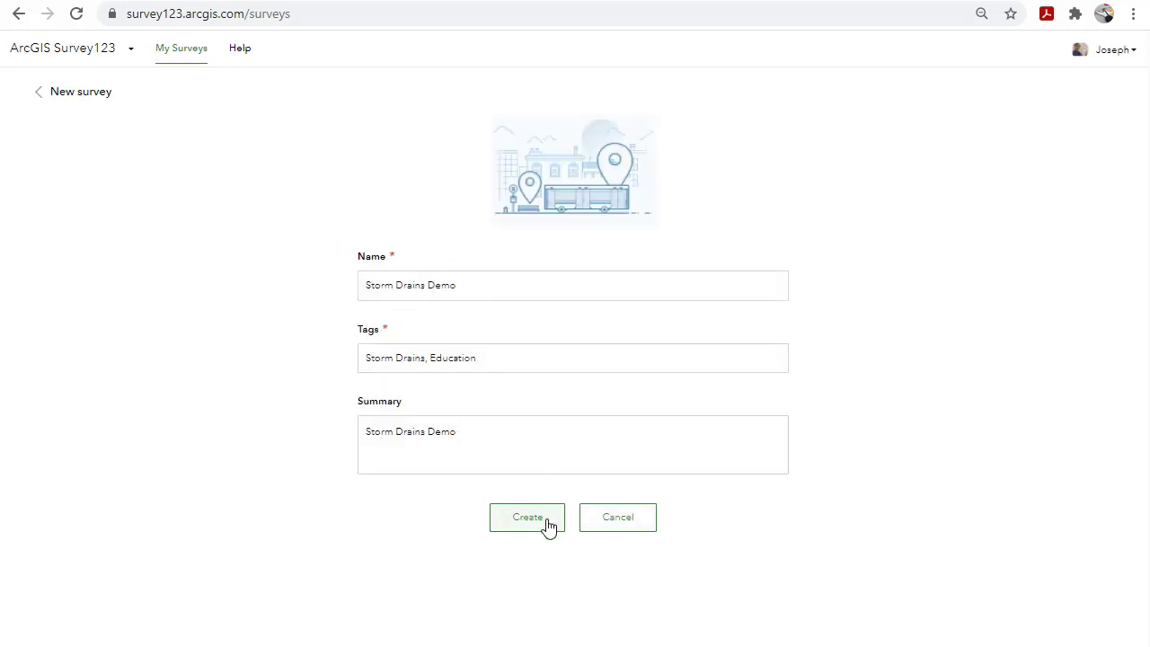
click(546, 521)
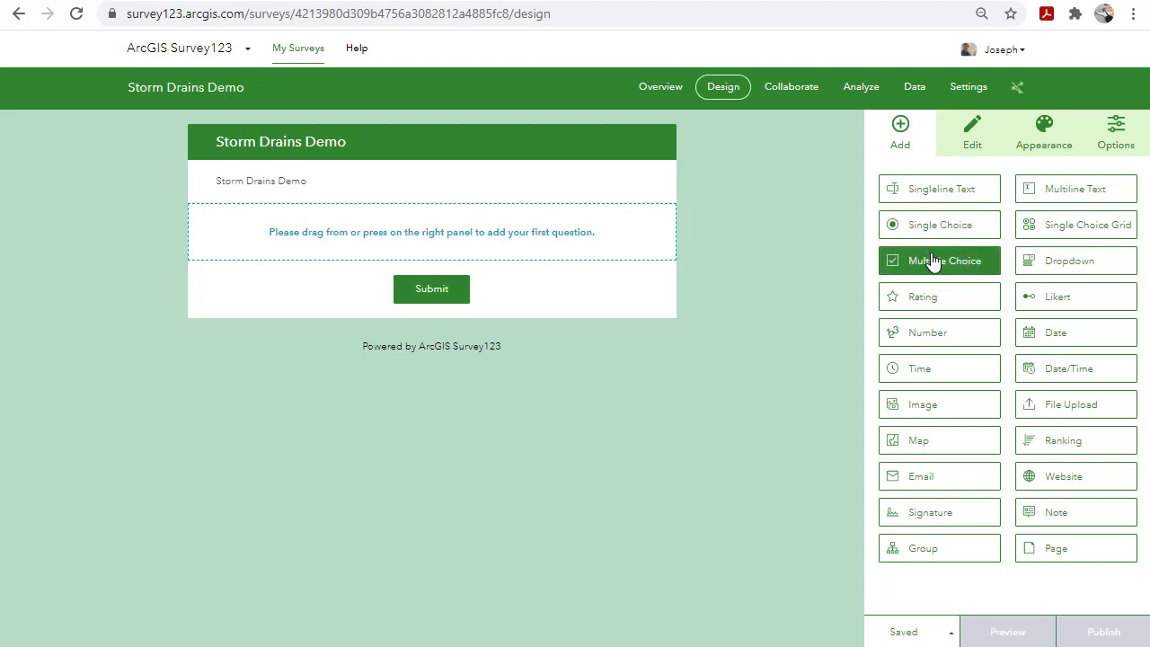
Step: Replace a trial multiple choice question with an image question labelled "Upload a photo of your storm drain", and save the survey
drag(933, 260, 432, 265)
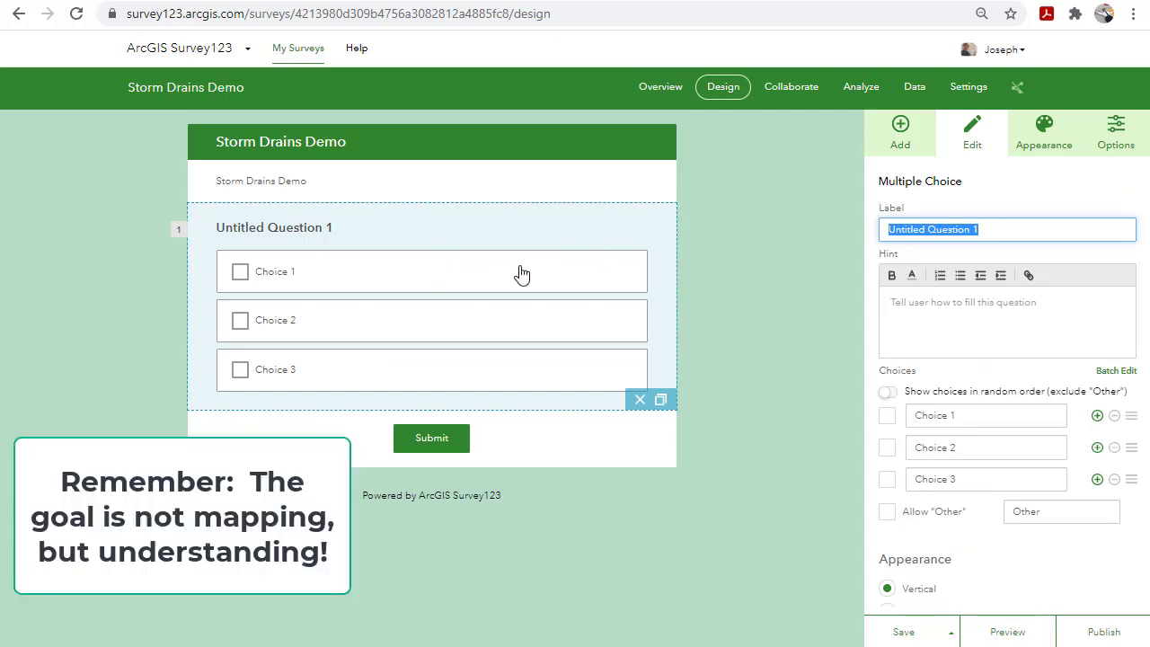
click(640, 401)
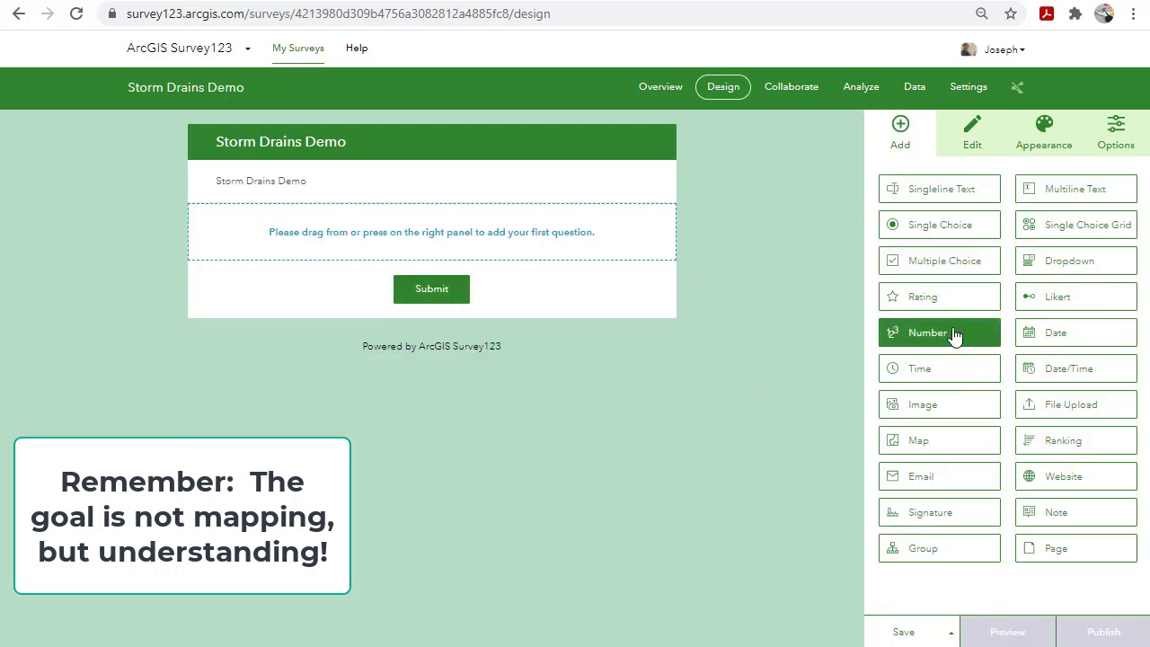
drag(940, 405, 494, 270)
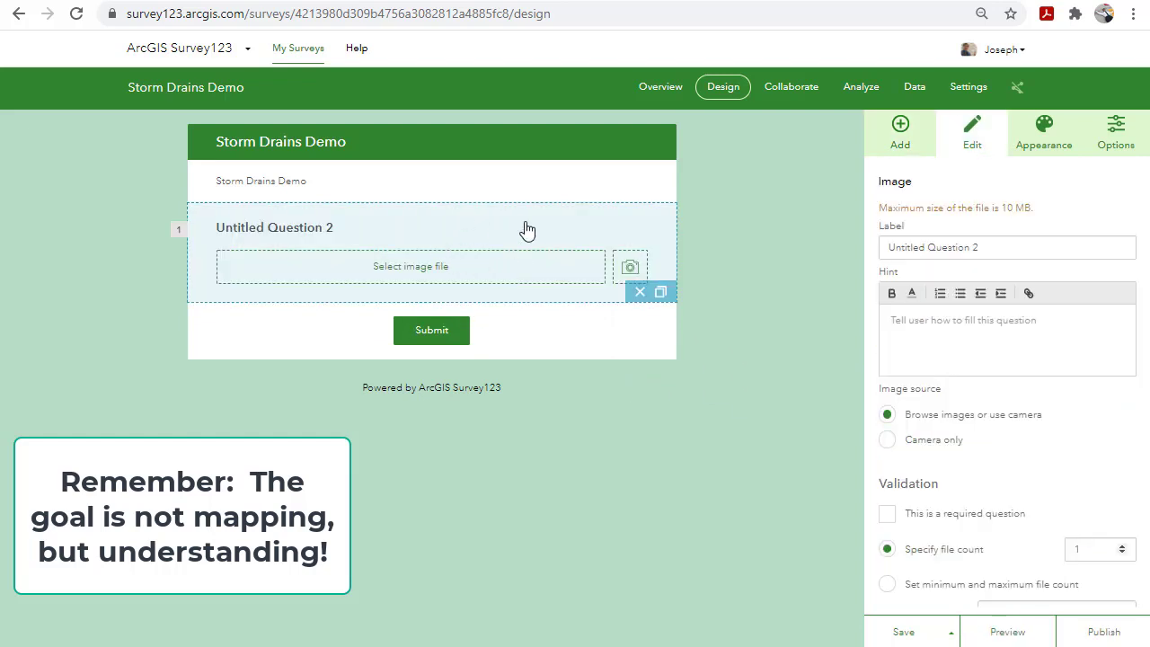
triple_click(917, 245)
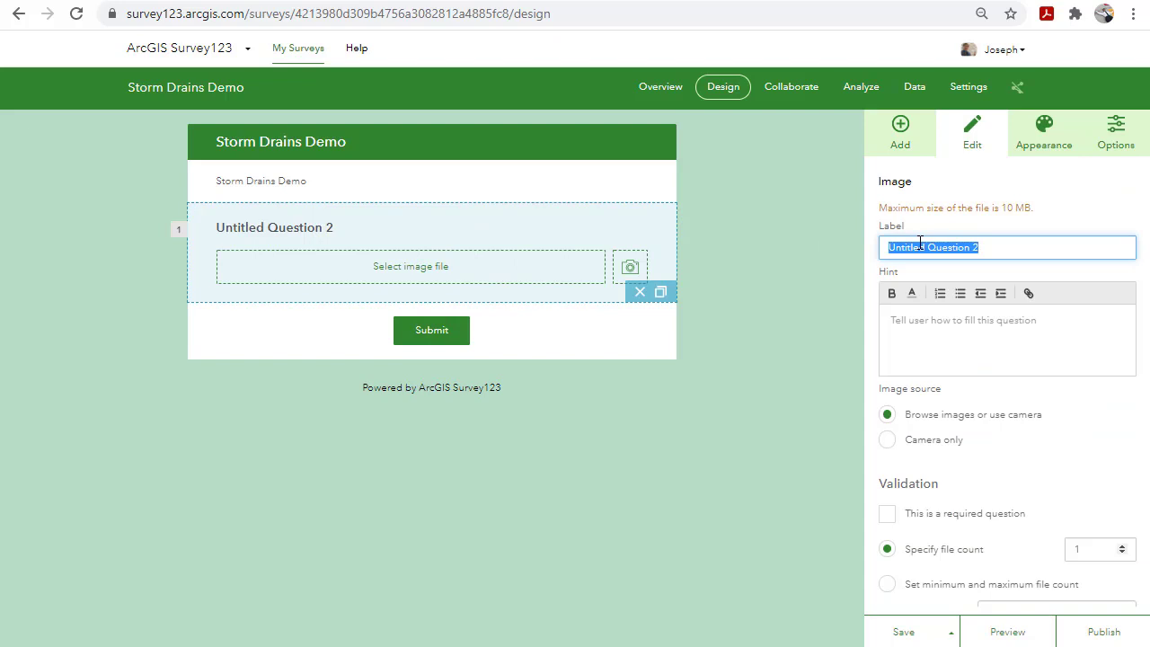
text(Upload a photo of your storm drain)
scroll(970, 495, down, 1)
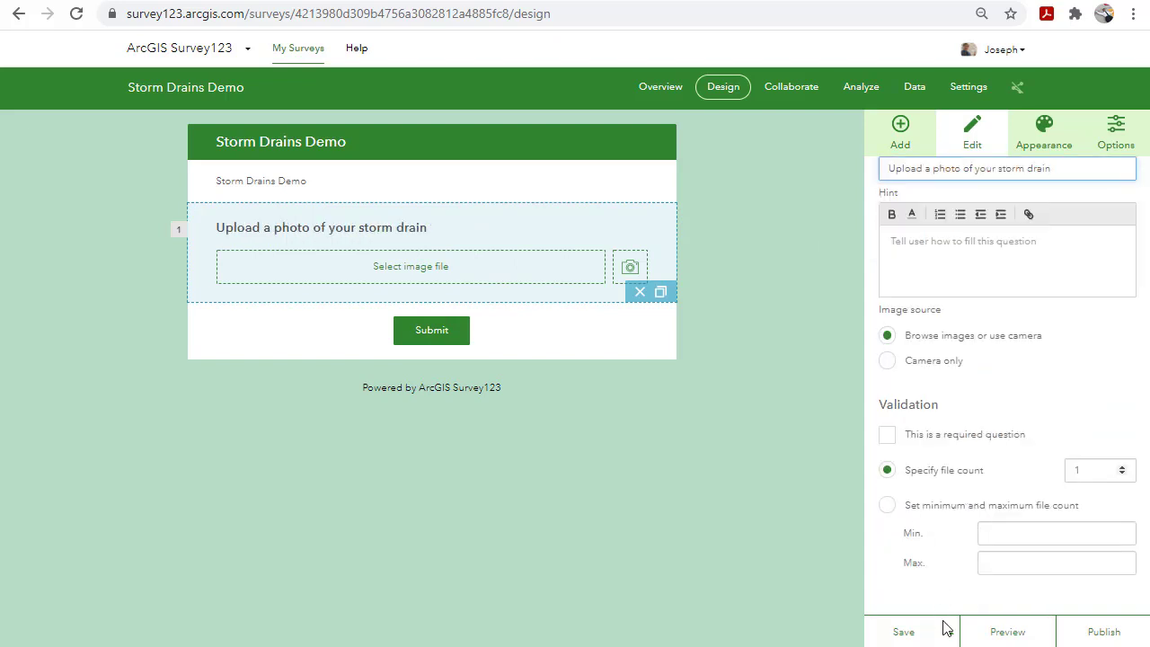
click(945, 627)
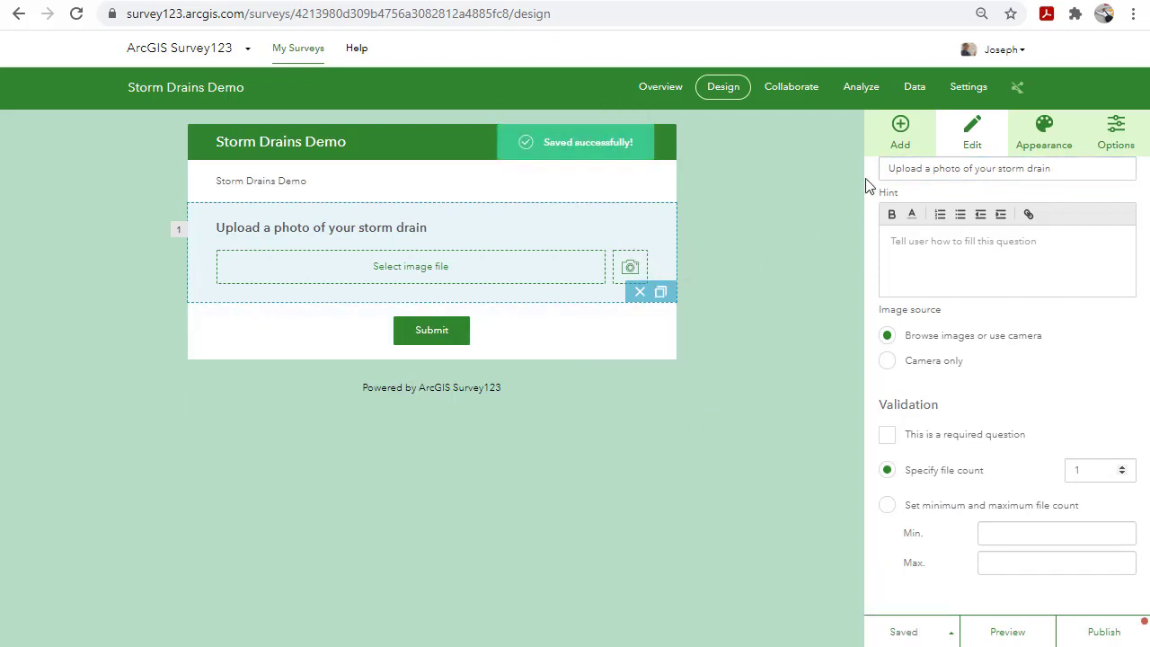
Step: Add a map question labelled "Where is your storm drain?" that uses the Imagery Hybrid basemap
click(901, 130)
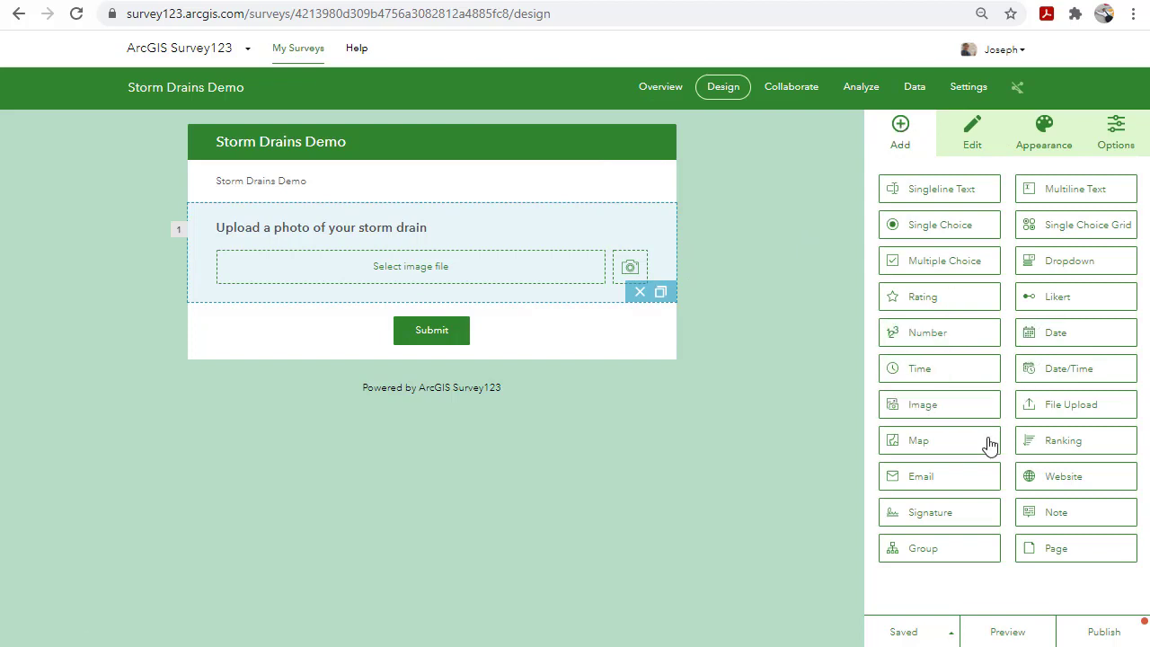
click(950, 449)
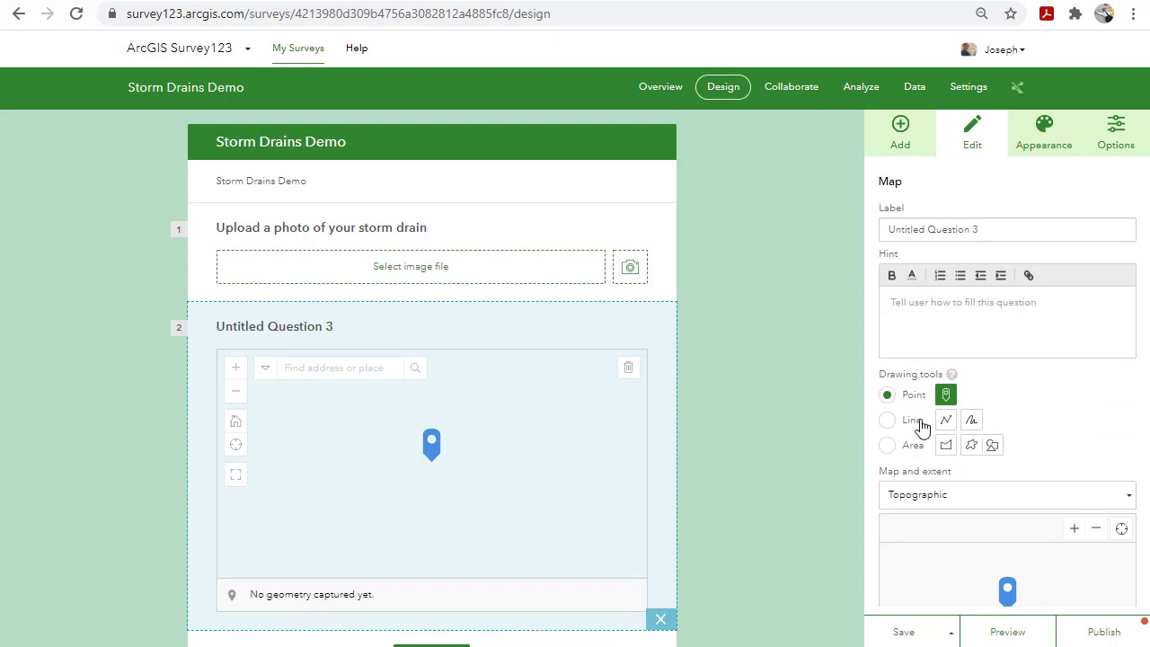
triple_click(960, 230)
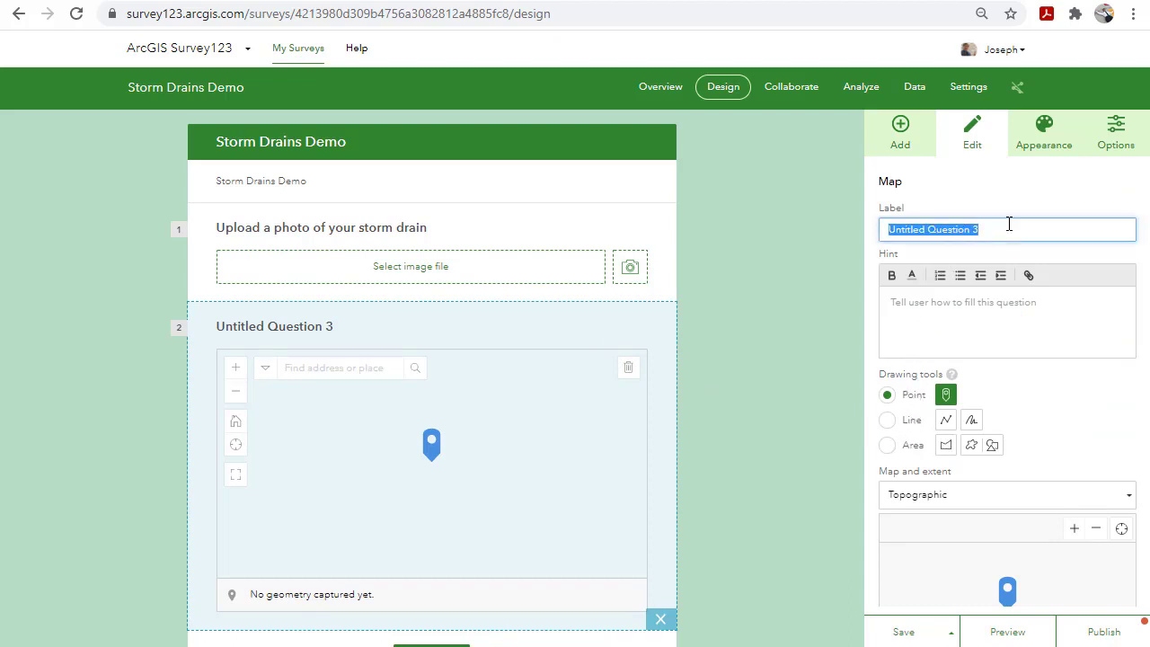
text(Where is your storm drain?)
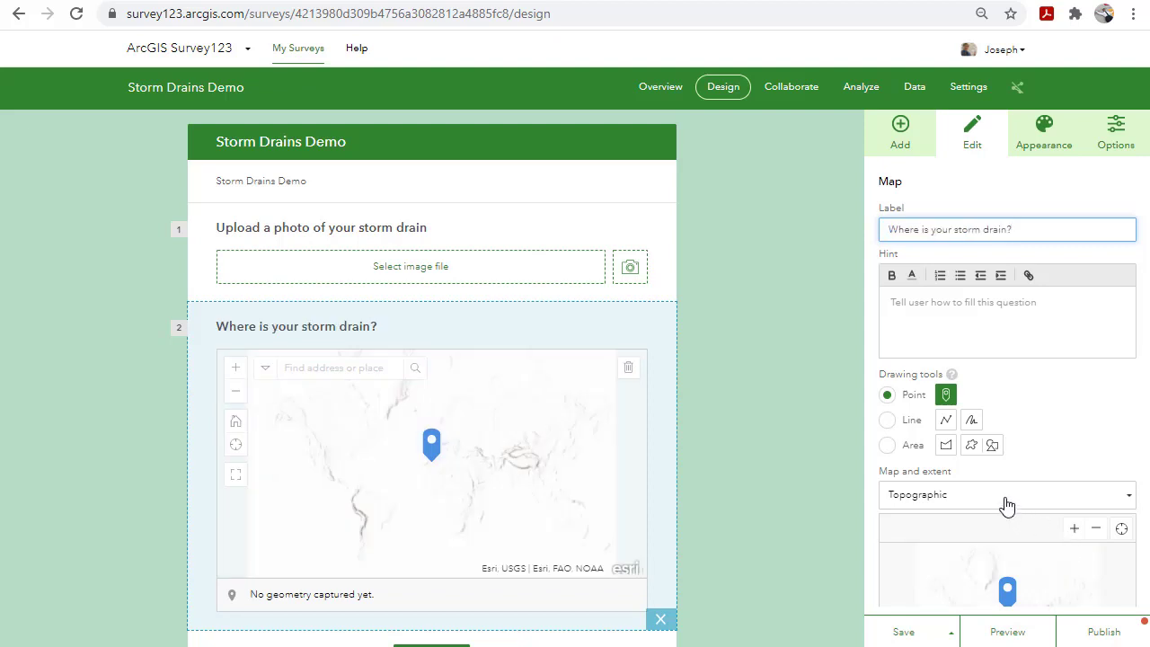
click(1006, 495)
click(941, 552)
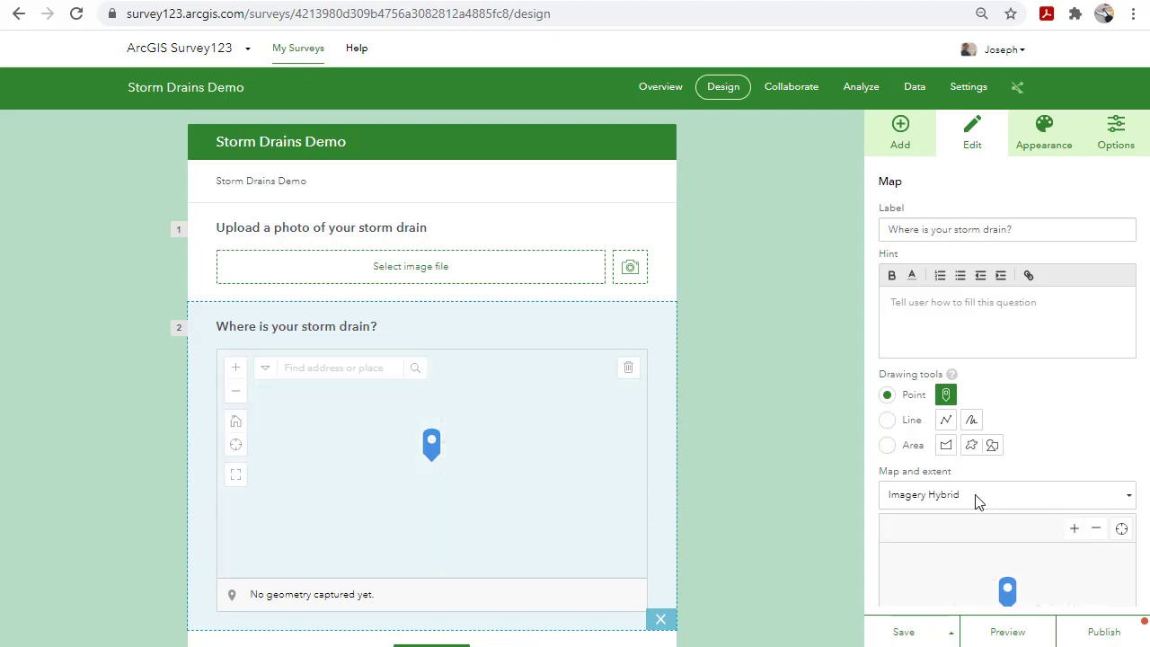
Step: Set the map question's default extent to a close view of D'Youville College in Buffalo, and save the survey
click(956, 524)
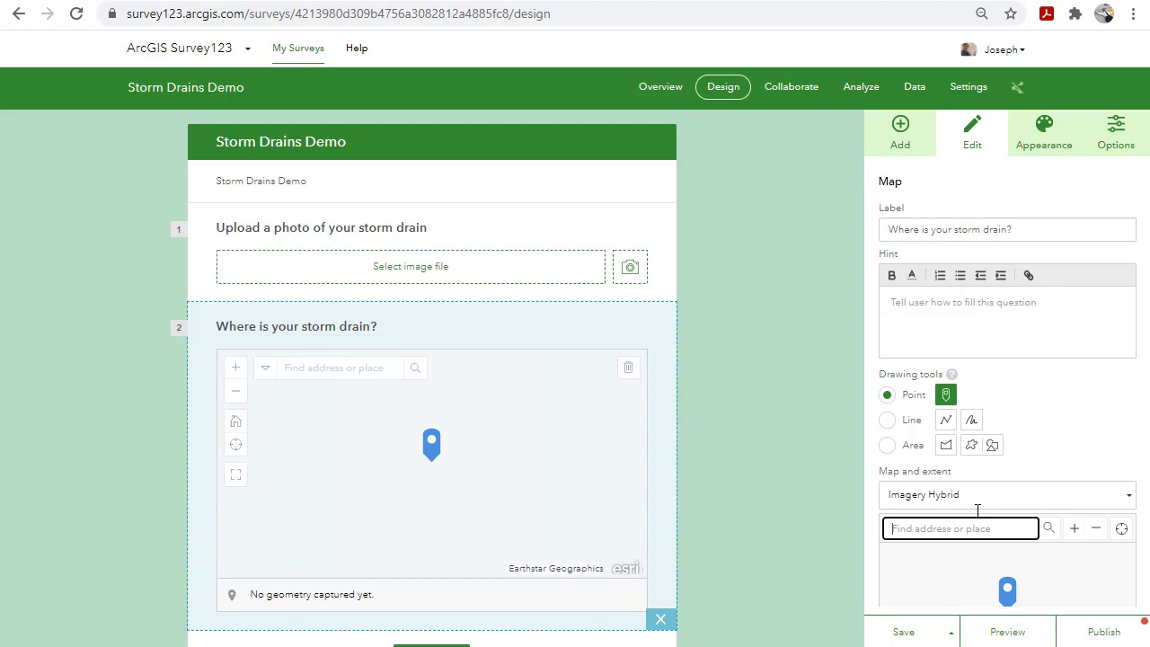
text(a)
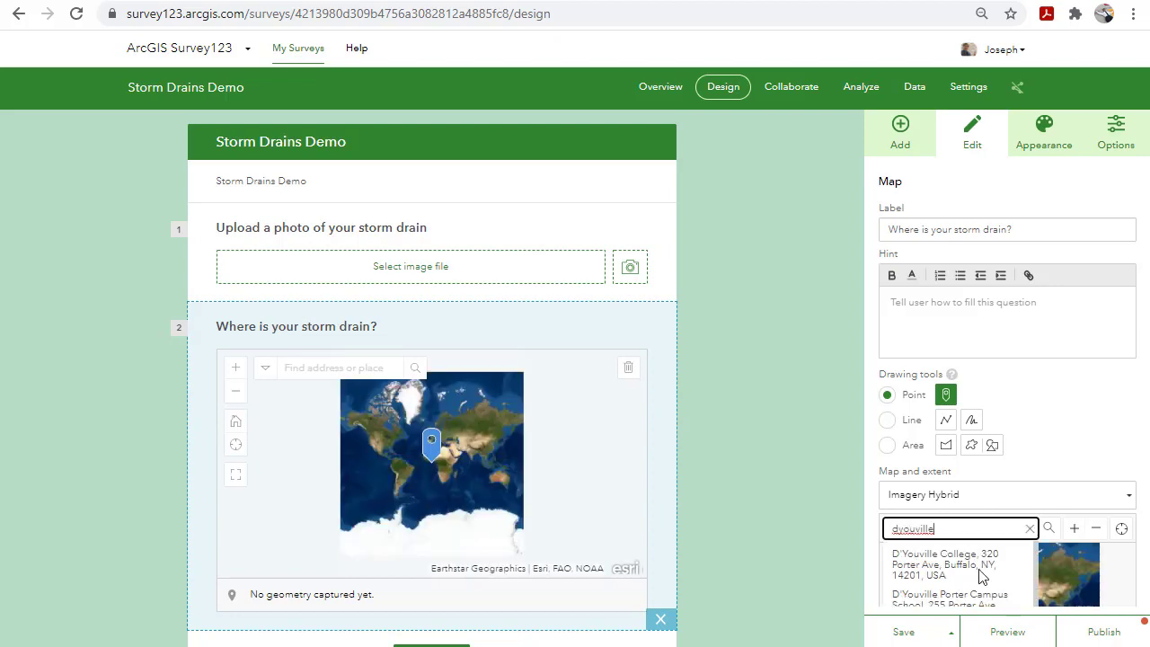
click(978, 574)
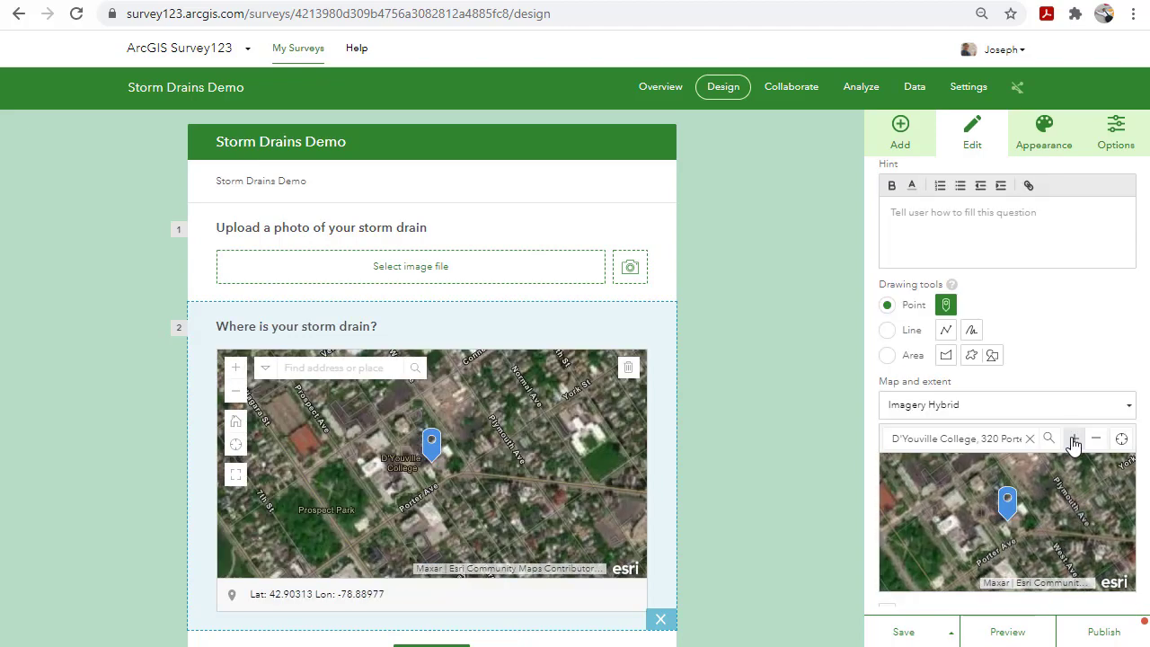
click(1073, 438)
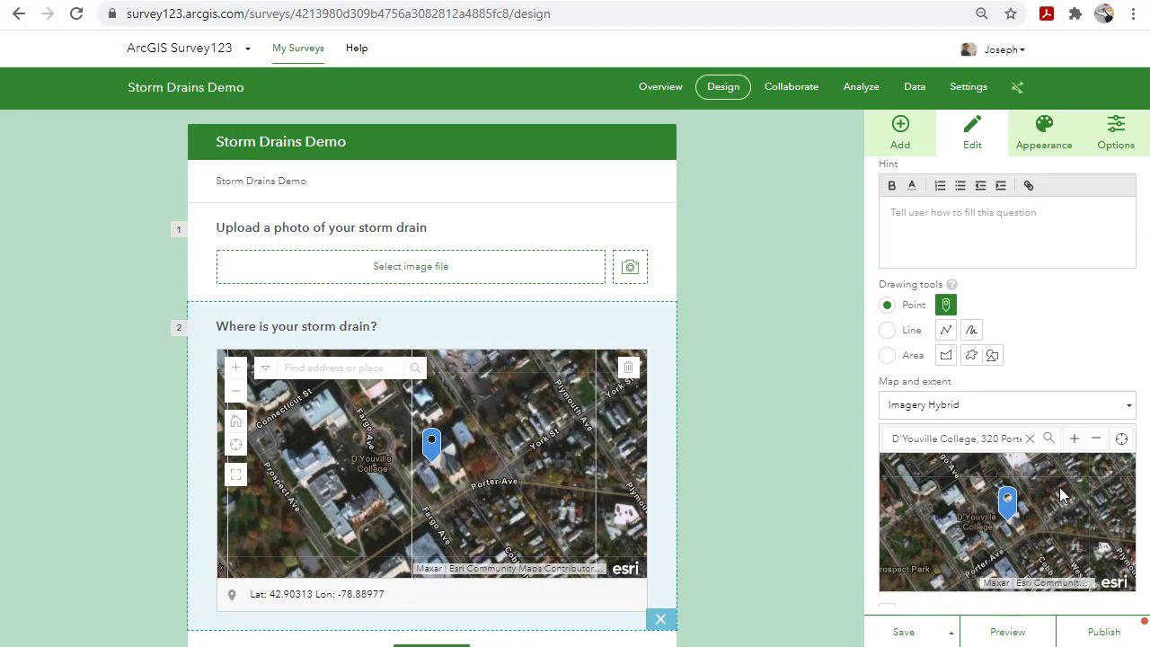
mouse_move(1060, 494)
mouse_down()
mouse_move(1054, 475)
mouse_move(1073, 478)
mouse_up()
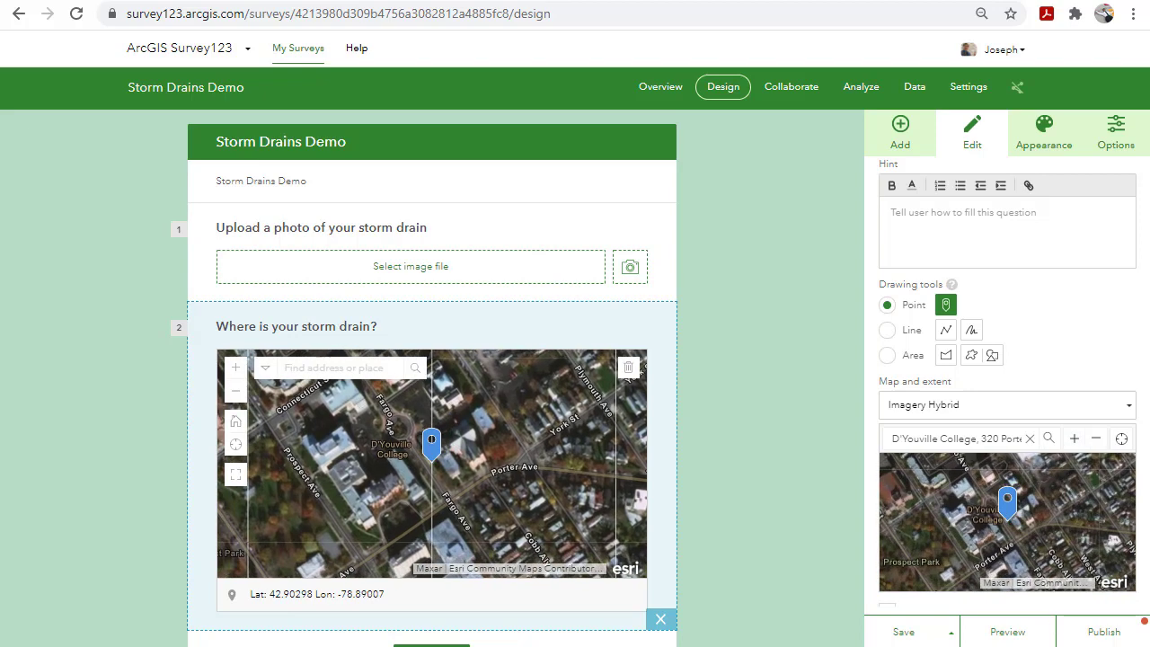
scroll(569, 436, down, 1)
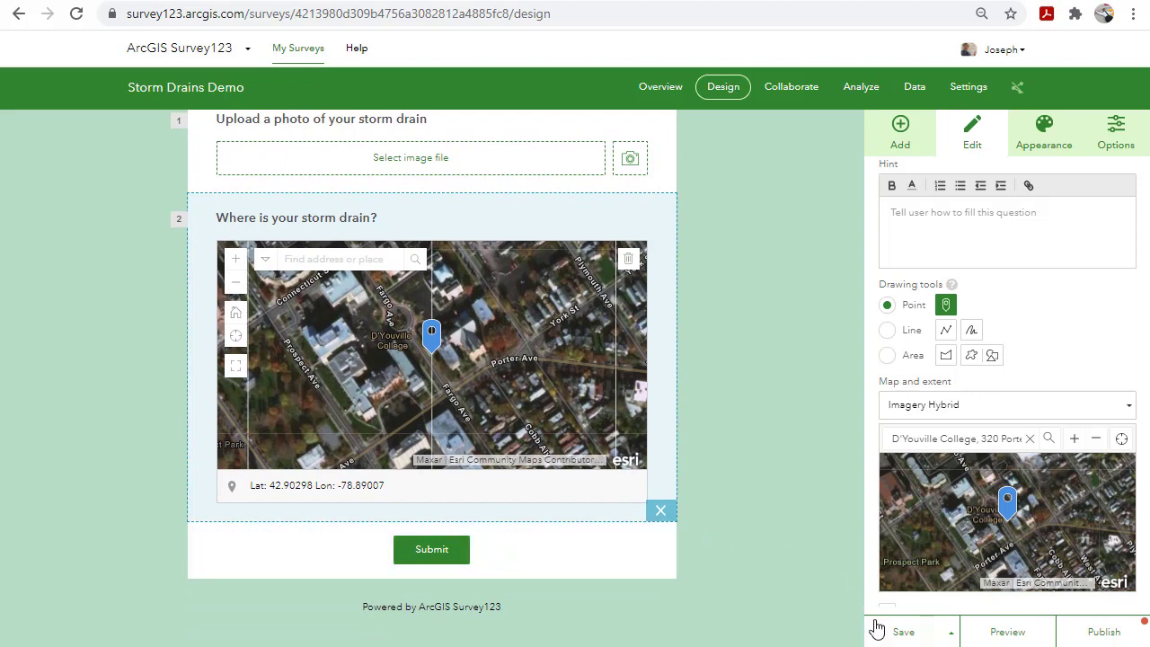
click(902, 633)
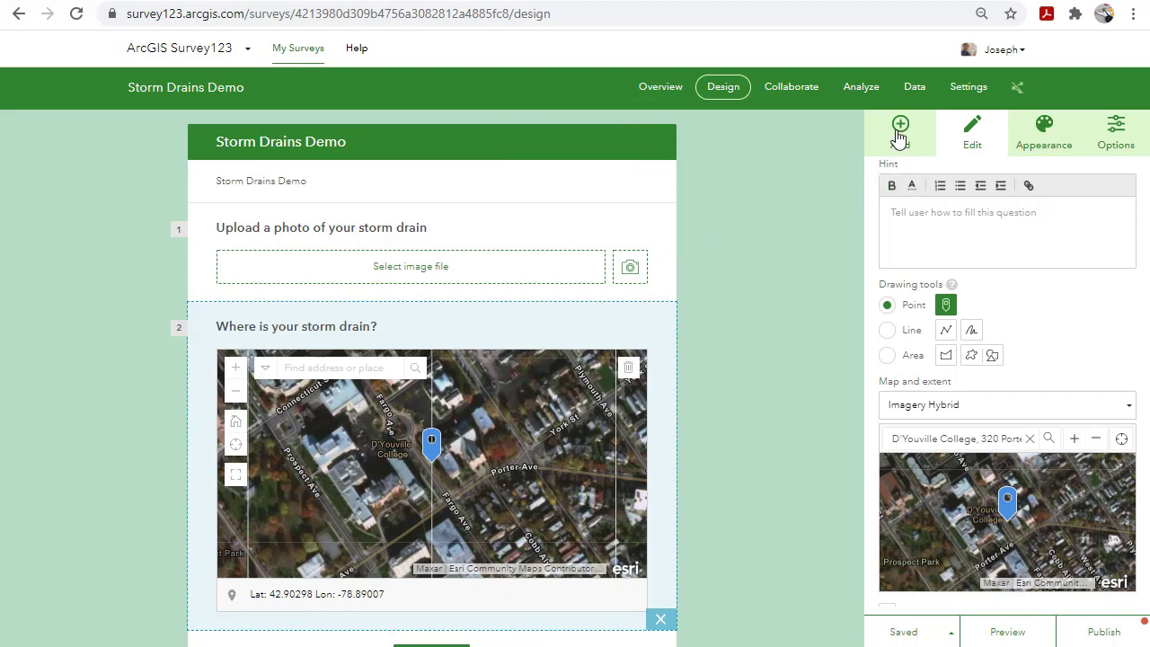
Step: Add an integer-only number question labelled "What is the approximate width of the storm drain?" with the hint "Use meters", and save the survey
click(899, 132)
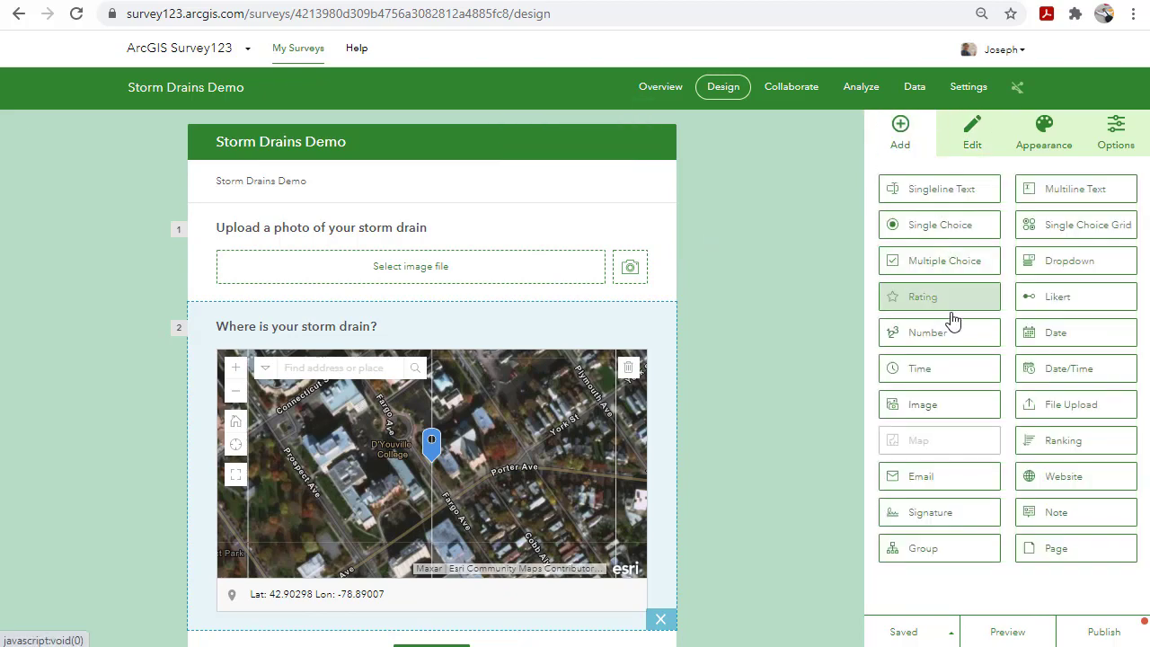
click(939, 333)
click(923, 229)
text(What is the approximate width of the storm drain?)
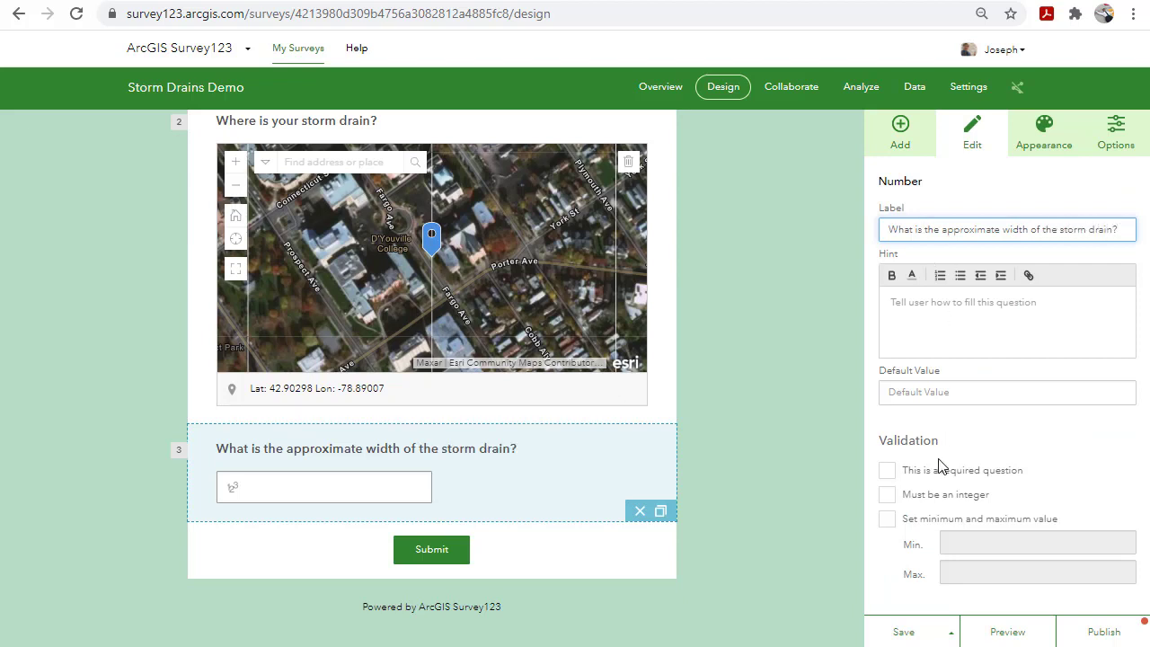
click(890, 497)
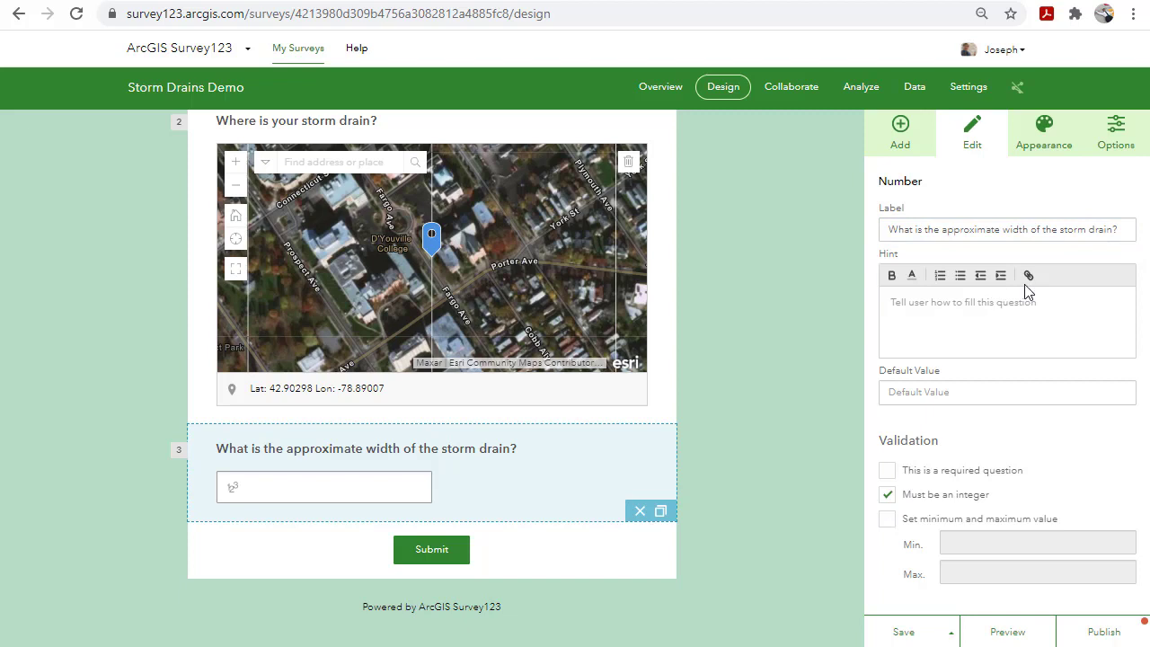
click(1016, 305)
text(Use meters)
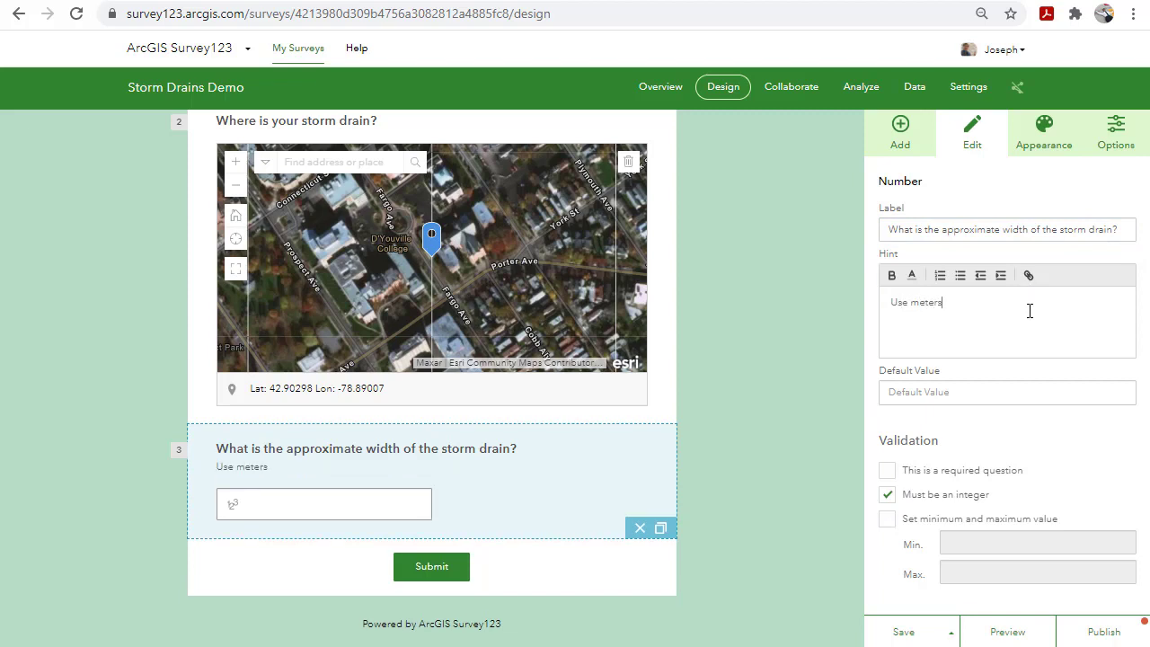
click(915, 628)
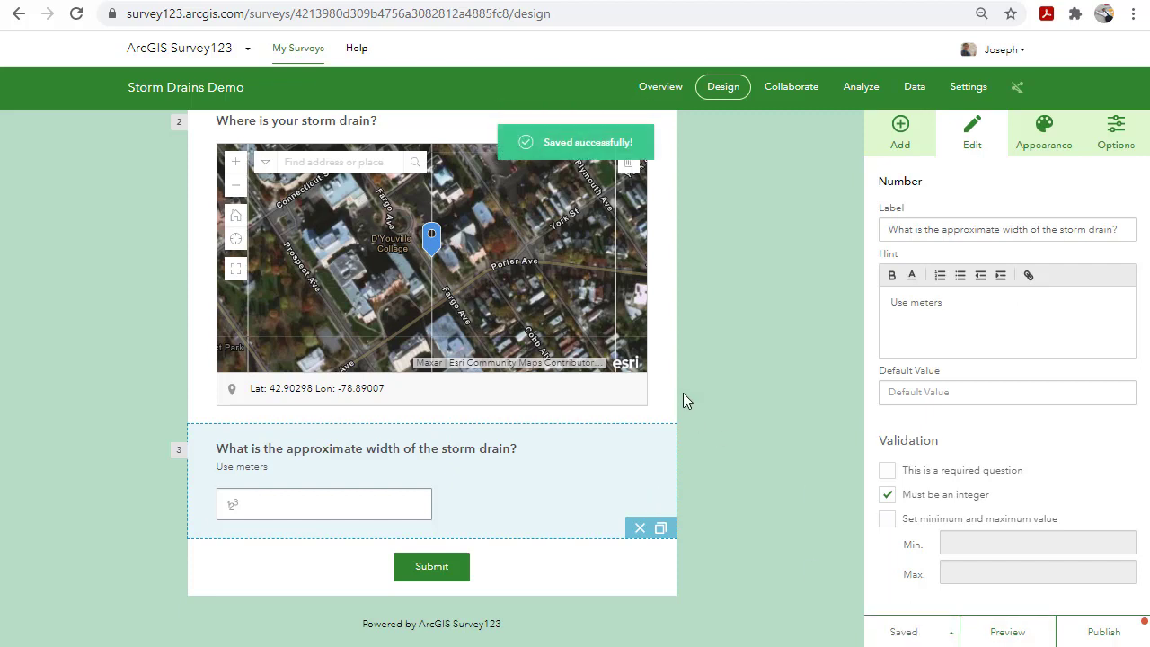
Step: Add a rating question labelled "What is the condition of the storm drain?" with maximum value 3 and hint "1=Poor 2=Fair 3=Good", and save the survey
click(900, 131)
click(957, 222)
text(What is the c)
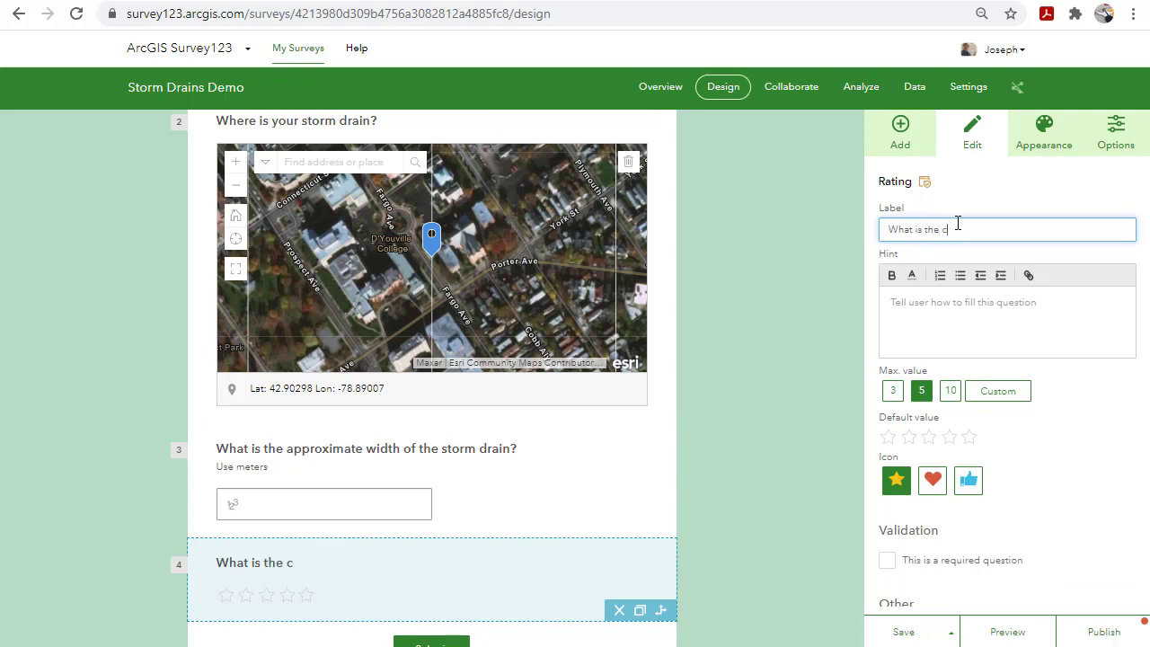
text(ondition of the sto)
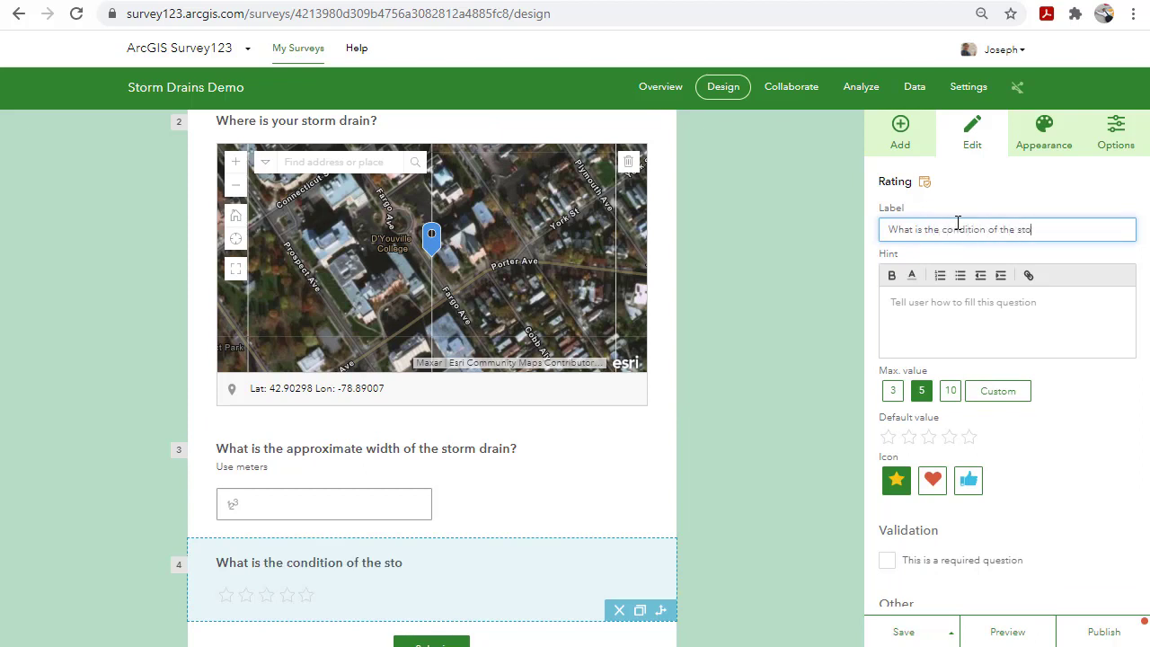
text(rm drain)
text(?)
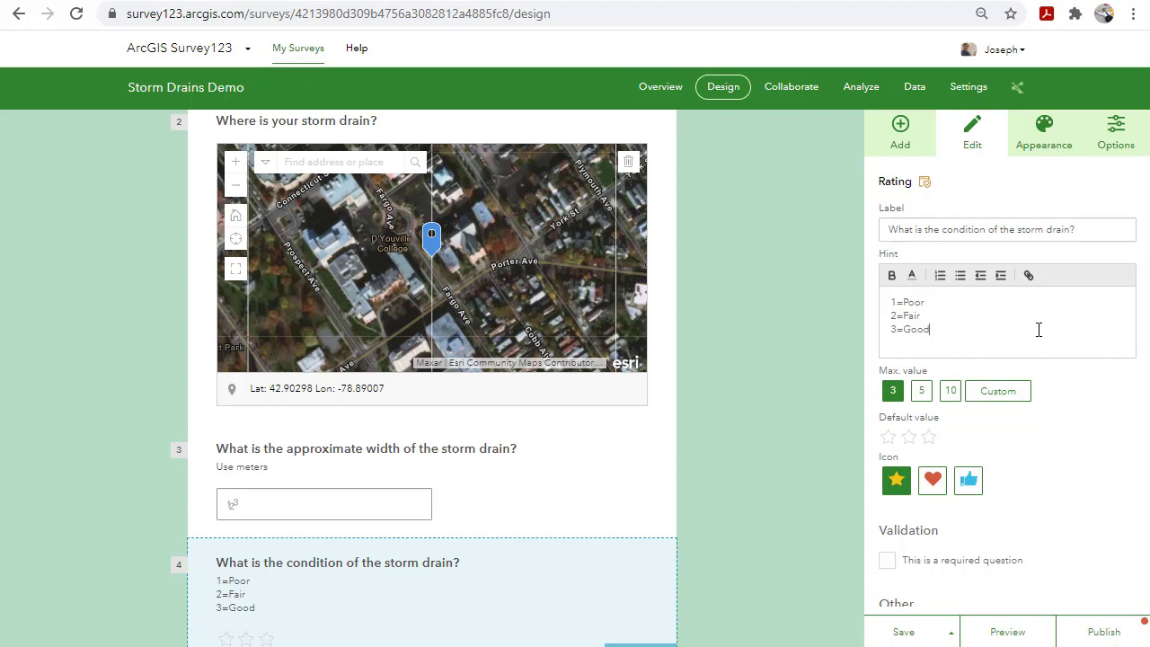
scroll(1033, 351, down, 1)
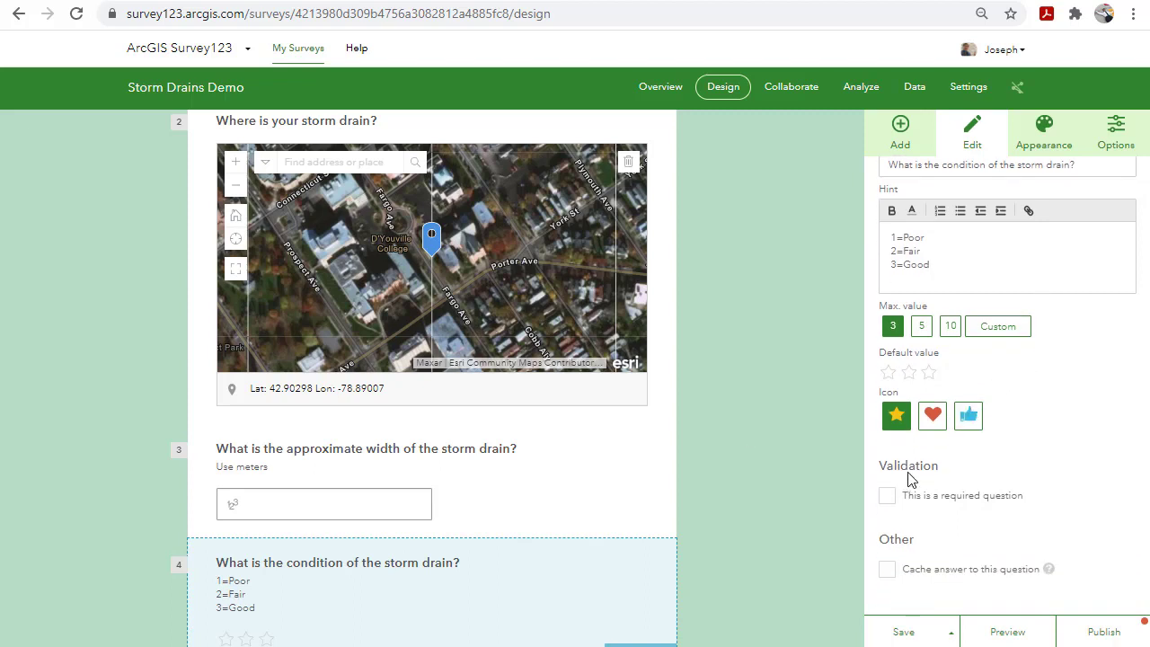
scroll(909, 479, up, 1)
scroll(910, 476, down, 1)
click(909, 633)
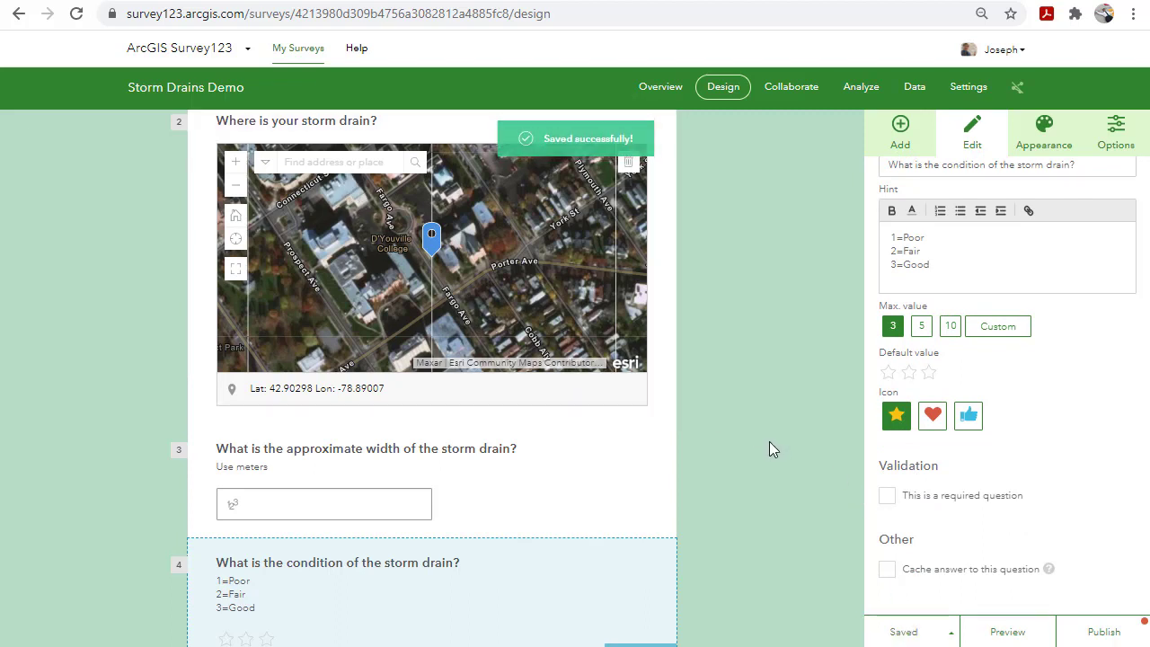
Step: Move the condition rating question directly below the photo question, and move the map question to the start of the survey
scroll(769, 432, down, 2)
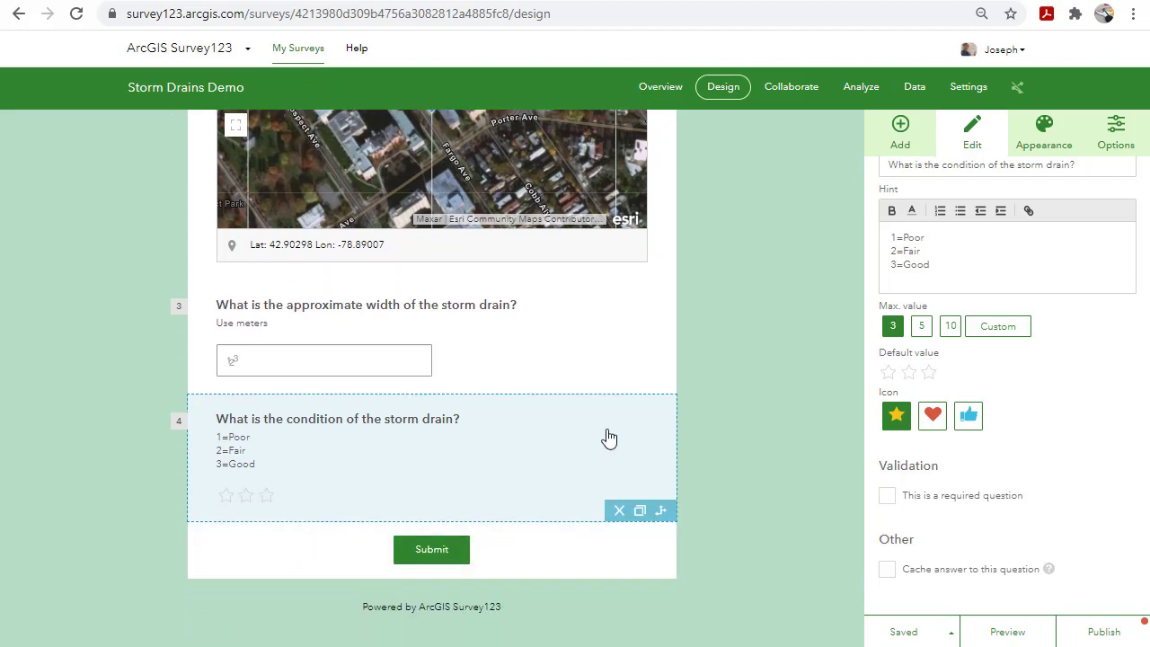
scroll(658, 448, up, 3)
scroll(658, 449, down, 3)
drag(339, 401, 373, 261)
scroll(421, 321, up, 2)
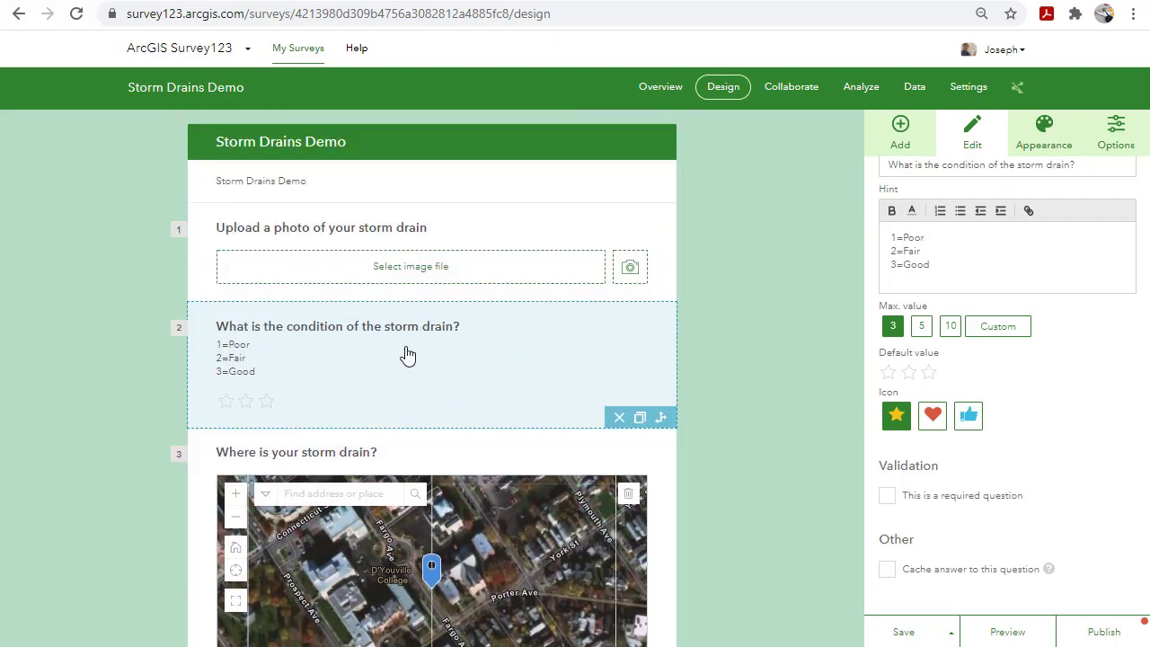
drag(367, 452, 370, 160)
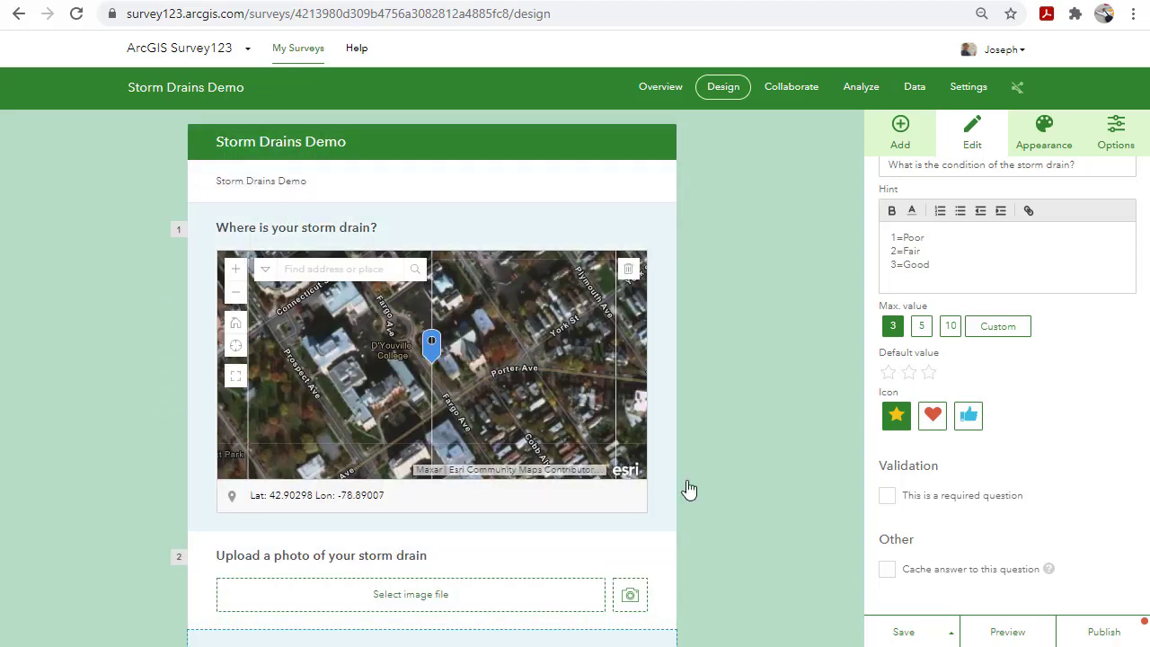
Step: Move the condition rating question to the start of the survey, and place the width question above the photo question
scroll(688, 485, down, 2)
scroll(687, 488, down, 3)
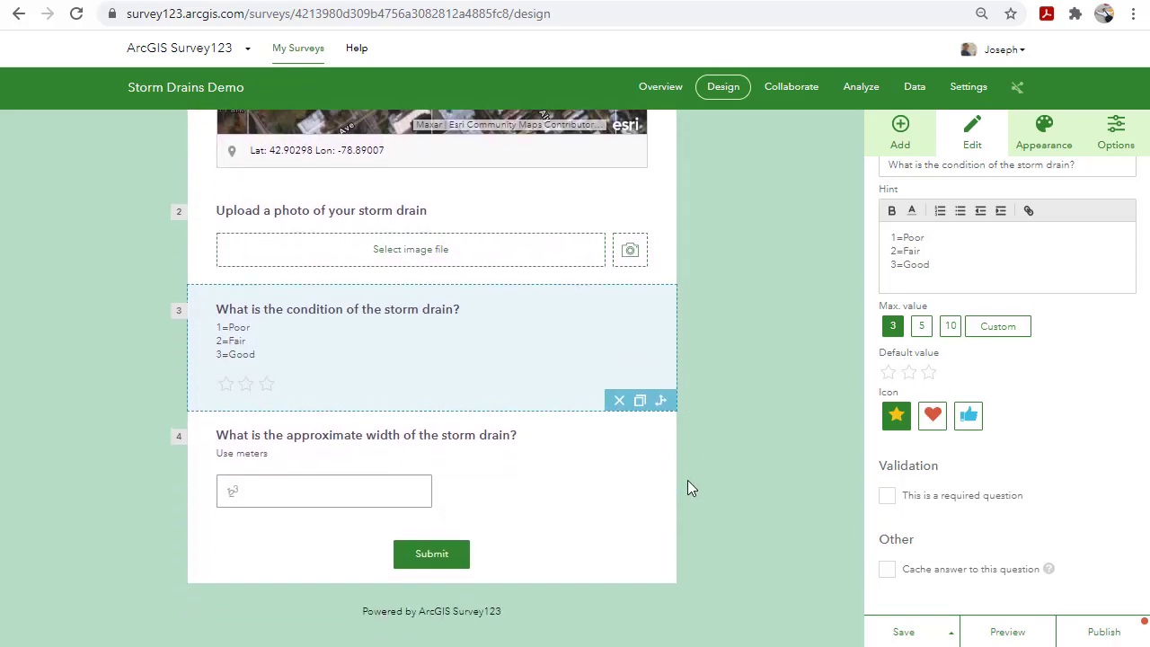
scroll(687, 488, up, 3)
drag(476, 608, 444, 171)
scroll(578, 436, down, 4)
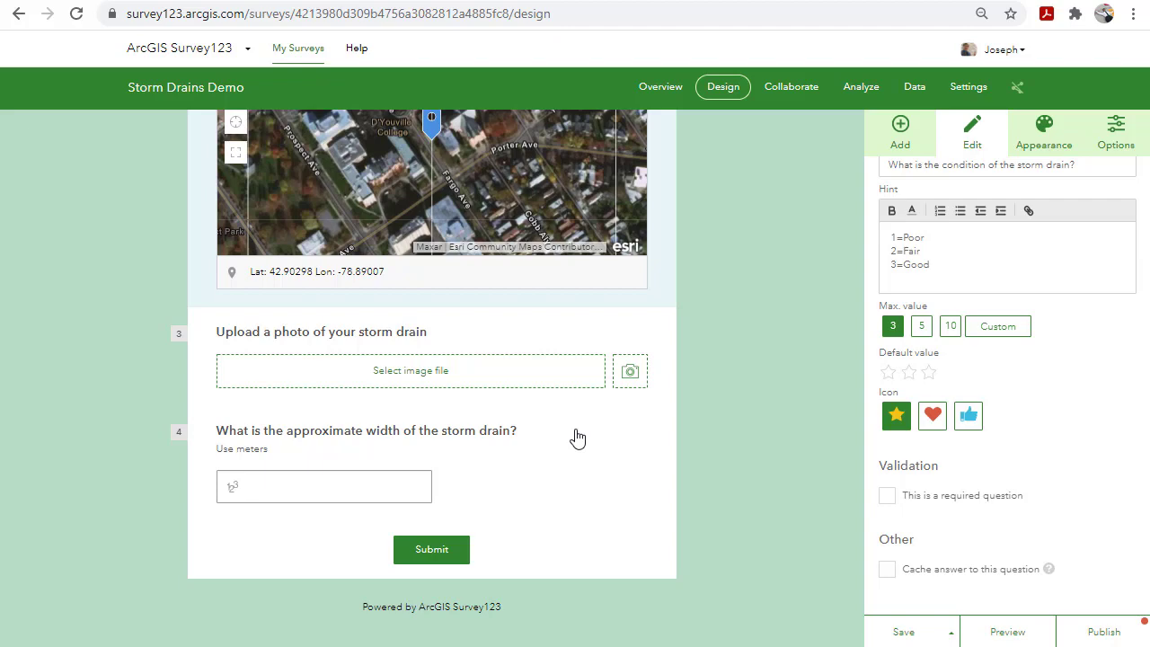
drag(437, 431, 377, 314)
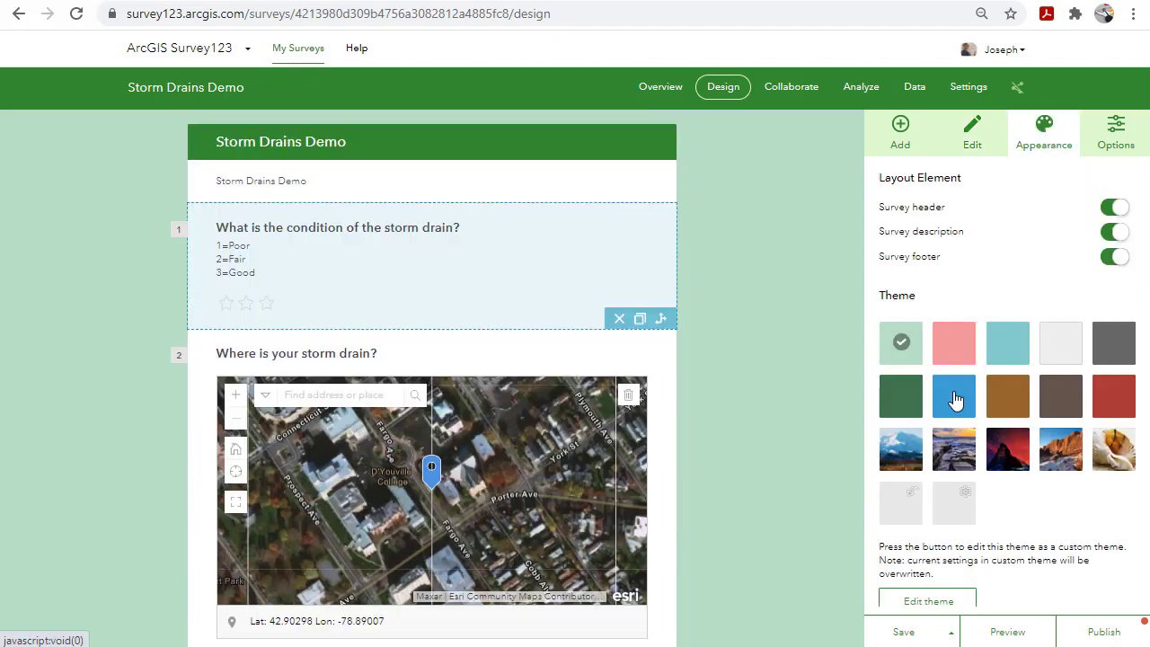
Step: Try the blue and snowy mountain themes, and apply the light gray theme to the survey
click(954, 395)
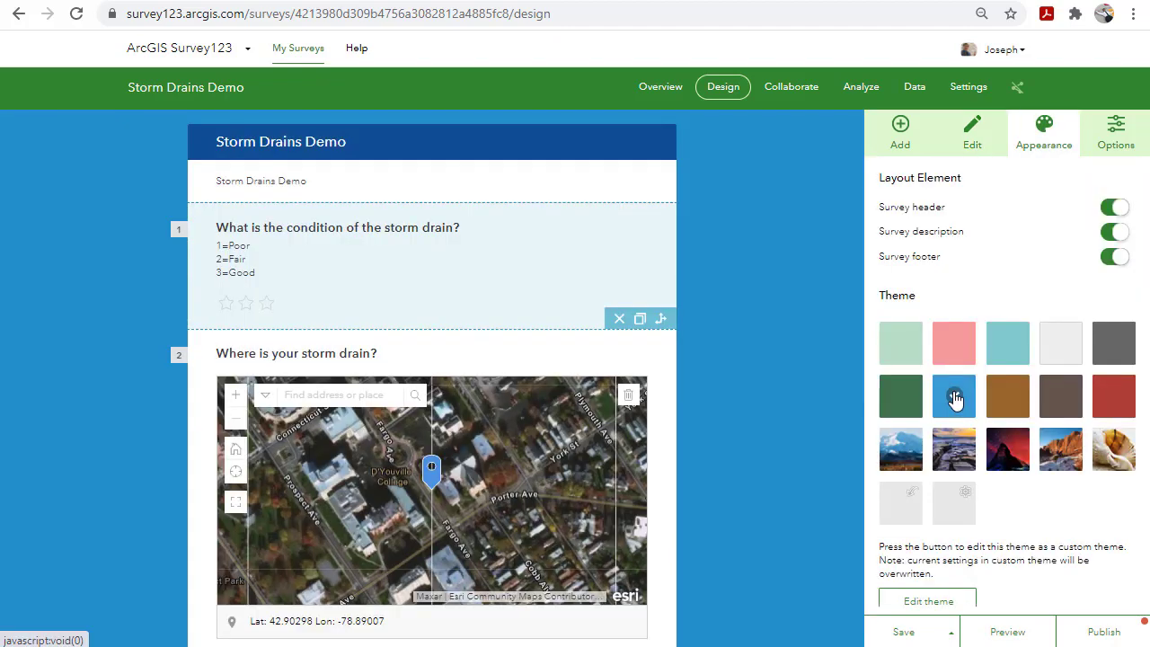
click(903, 449)
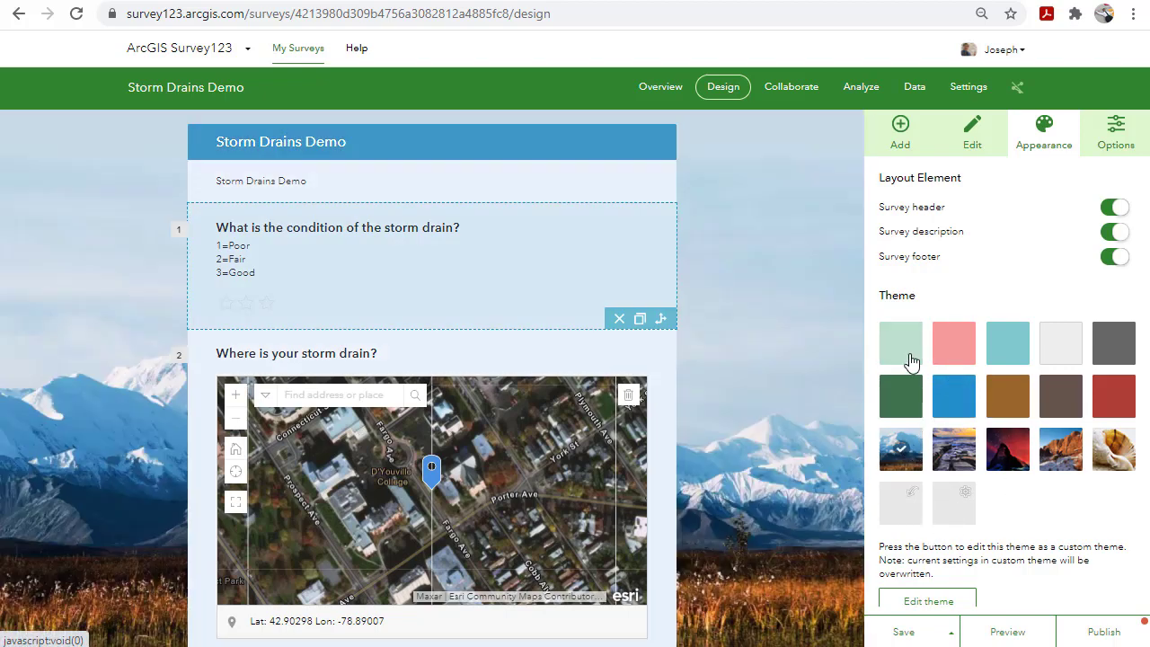
click(1060, 354)
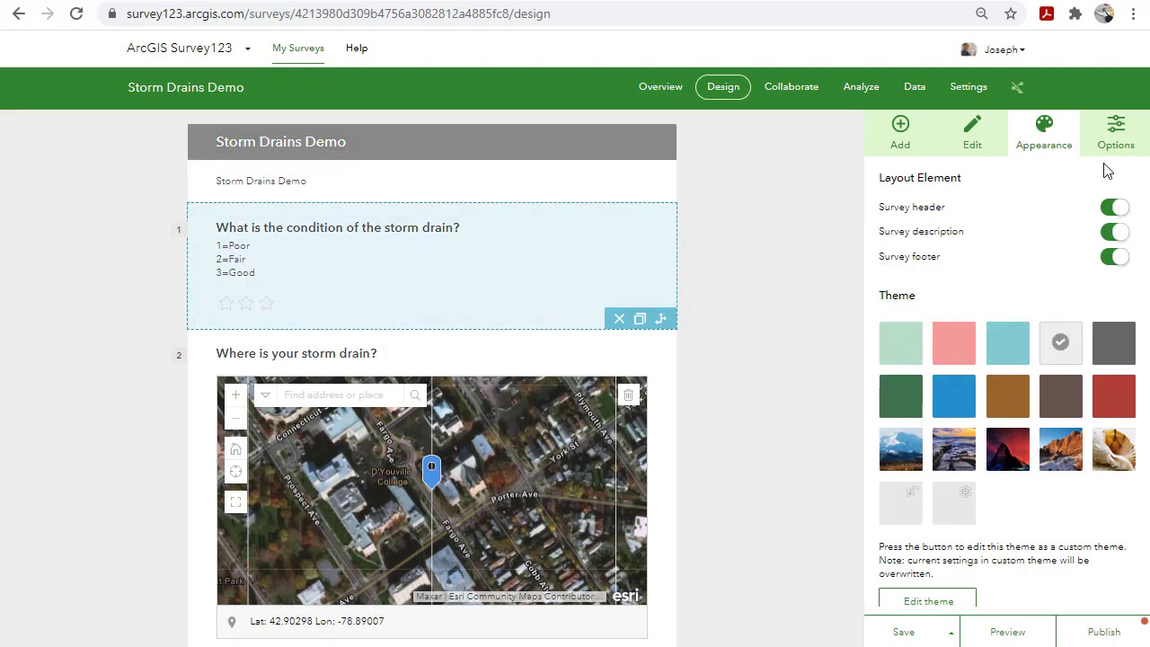
Step: Reword the thank-you message to say "Your storm drain data was sent successfully", enable the prompt to submit another record, and save the survey
click(1116, 136)
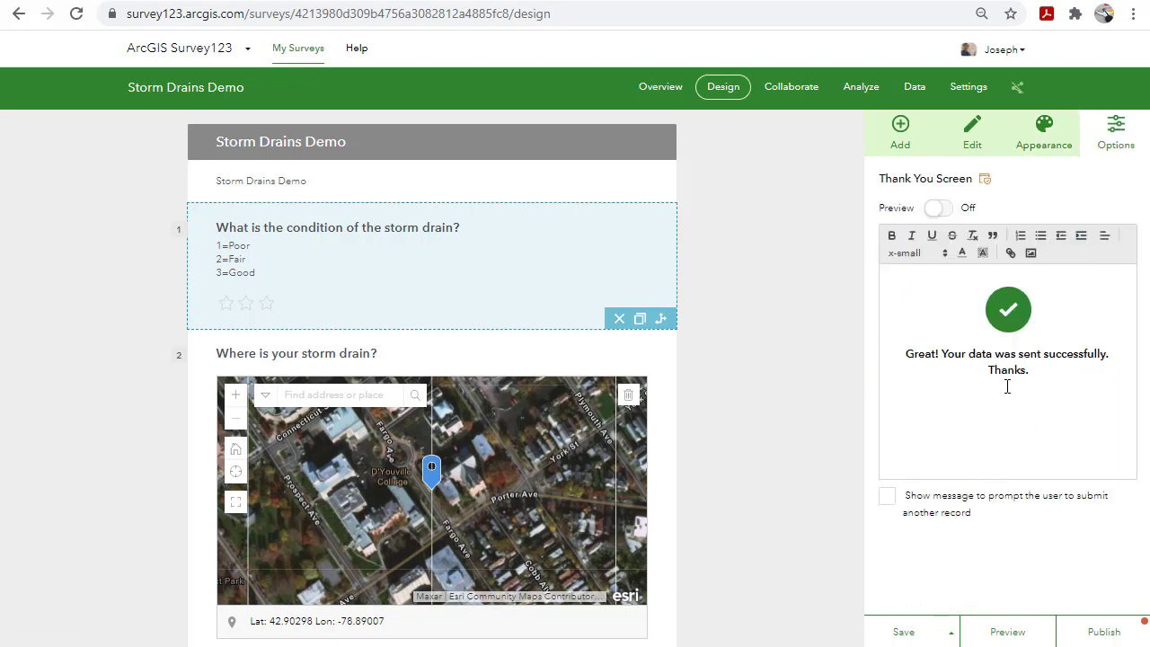
click(1032, 369)
triple_click(988, 351)
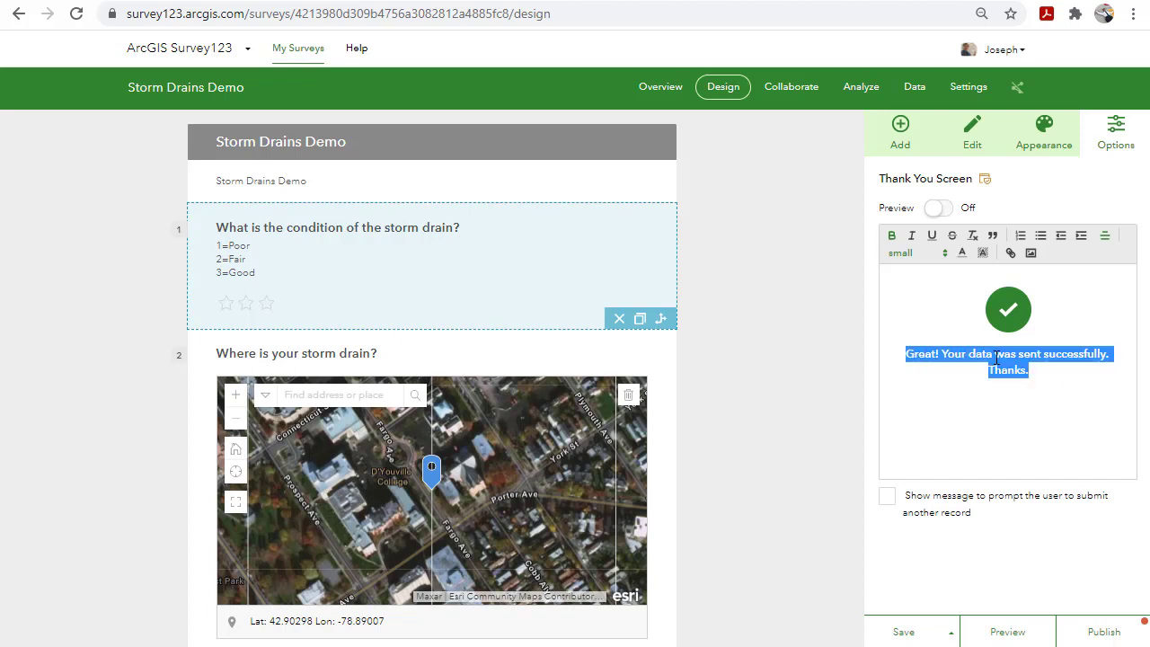
click(992, 357)
double_click(979, 354)
text(storm )
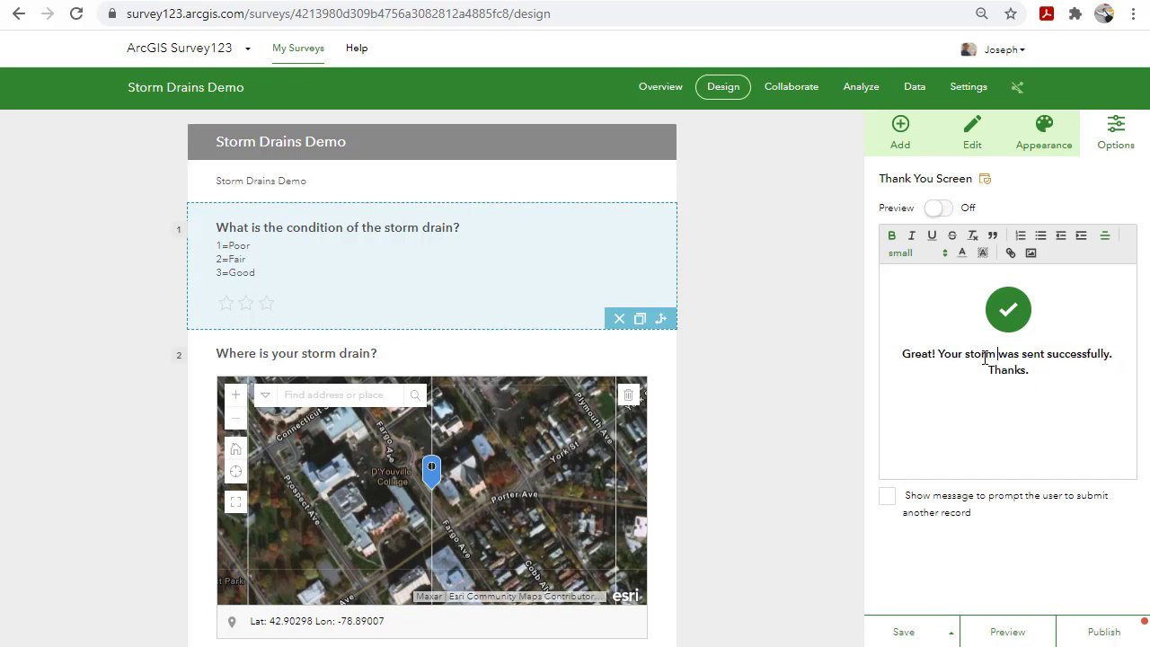
text(drain data)
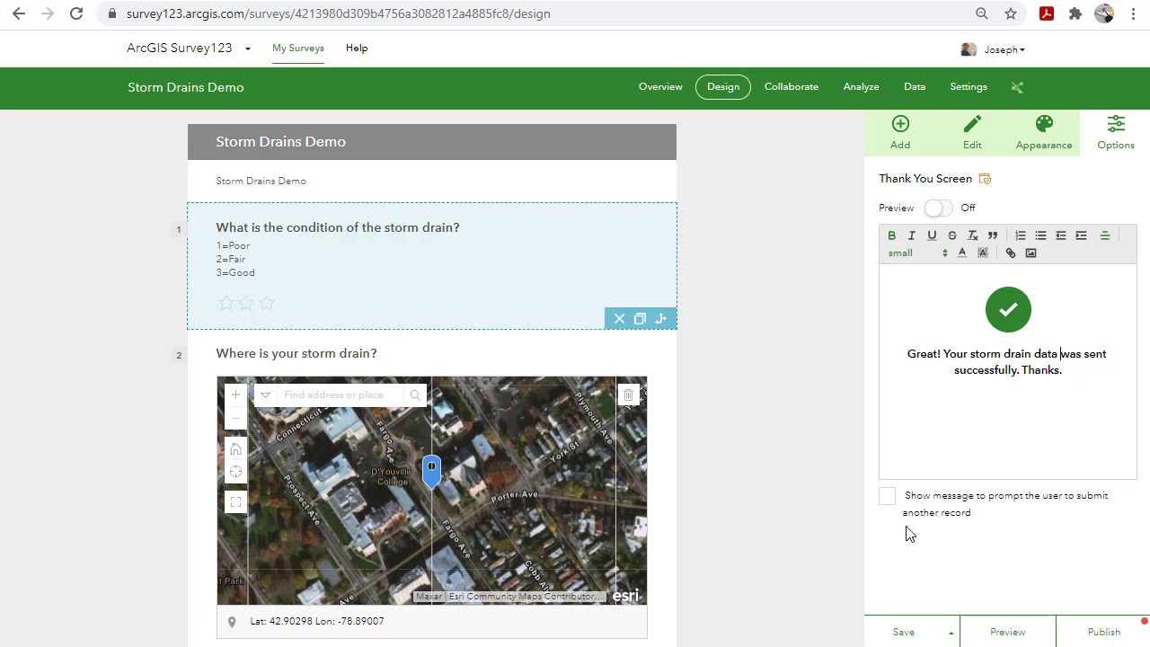
click(887, 496)
click(911, 633)
Step: Publish the Storm Drains Demo survey without modifying its schema
click(791, 90)
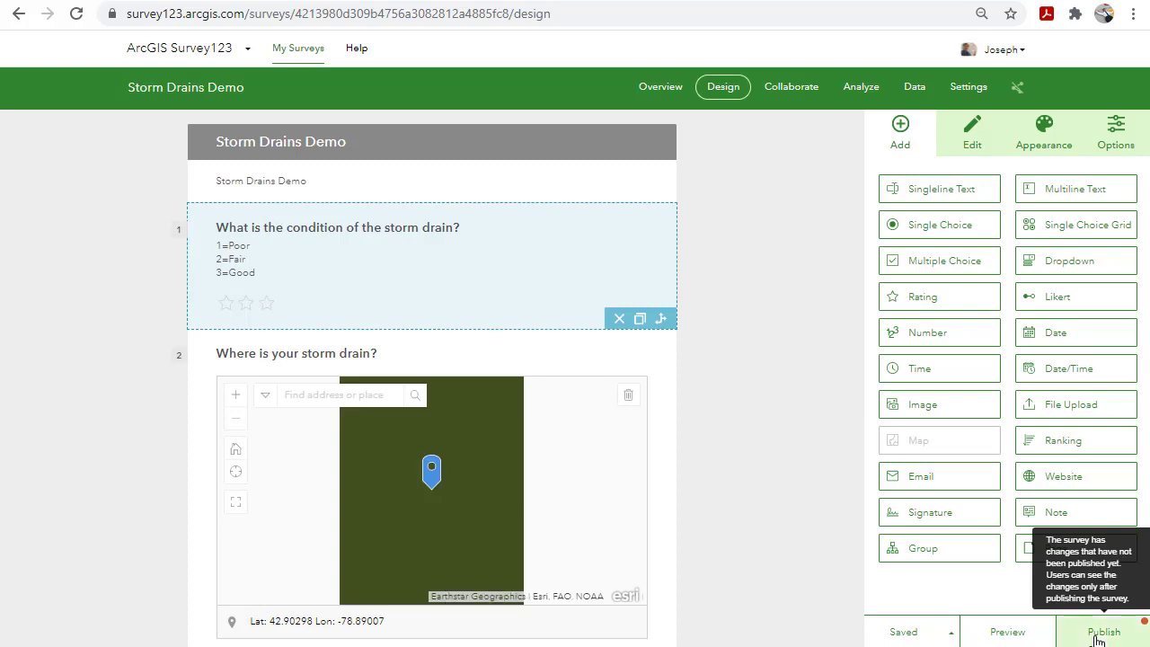
click(1098, 639)
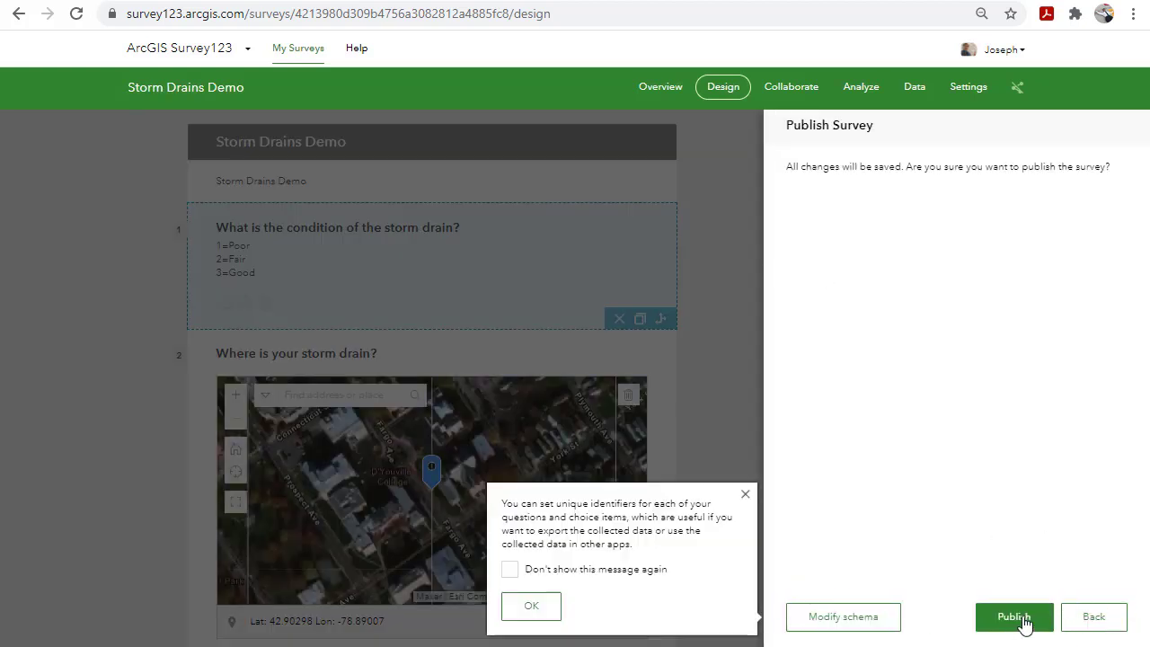
click(1024, 620)
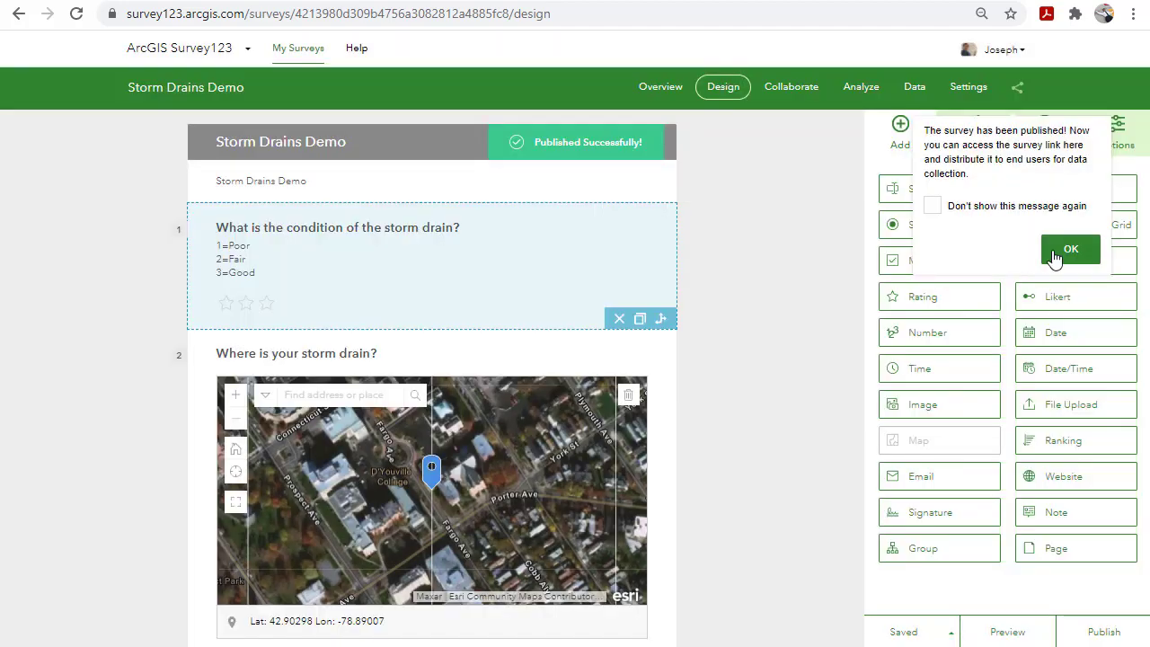
click(1051, 256)
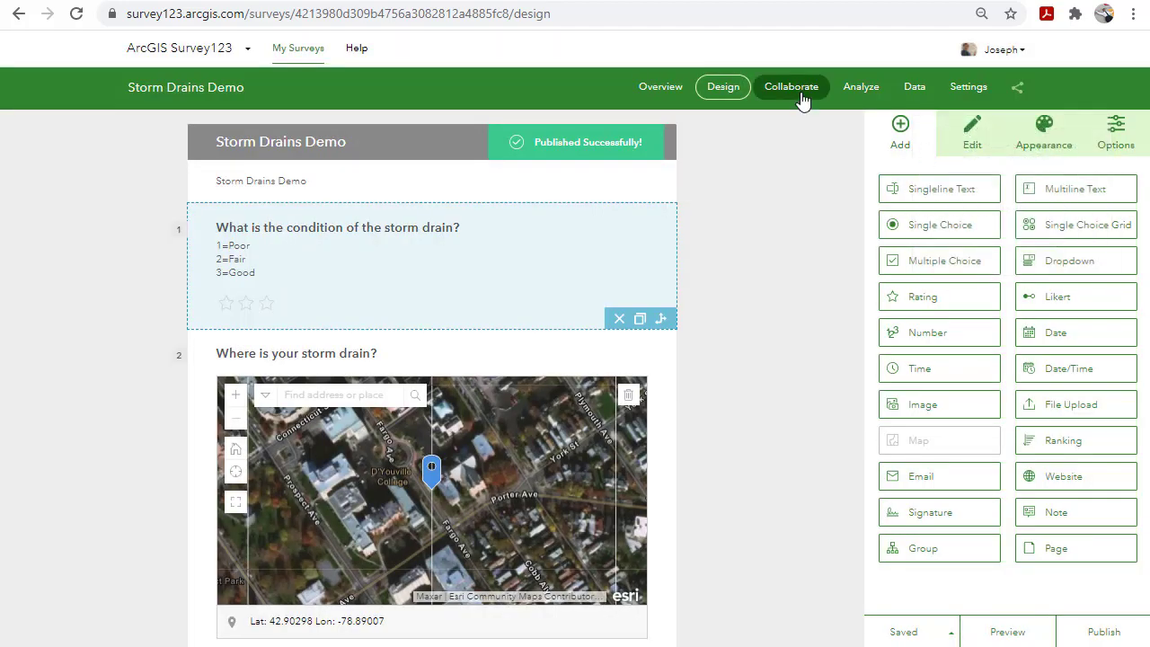
Step: Allow Everyone (Public) to submit to the survey, and save the sharing settings
click(790, 87)
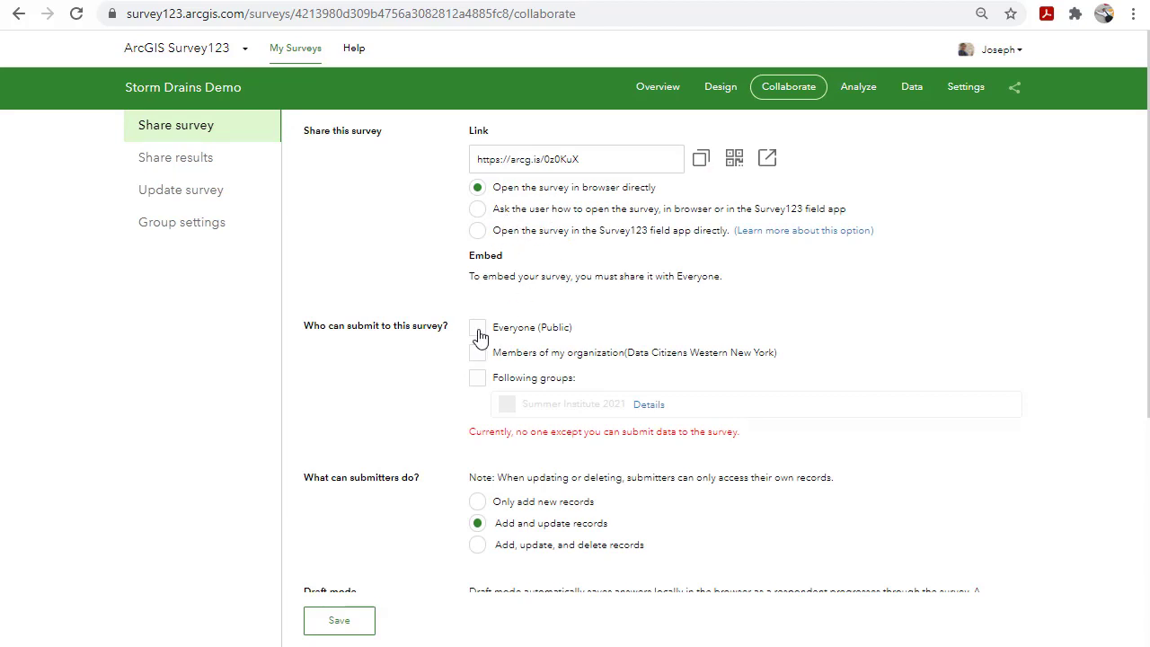
click(478, 331)
scroll(595, 401, down, 3)
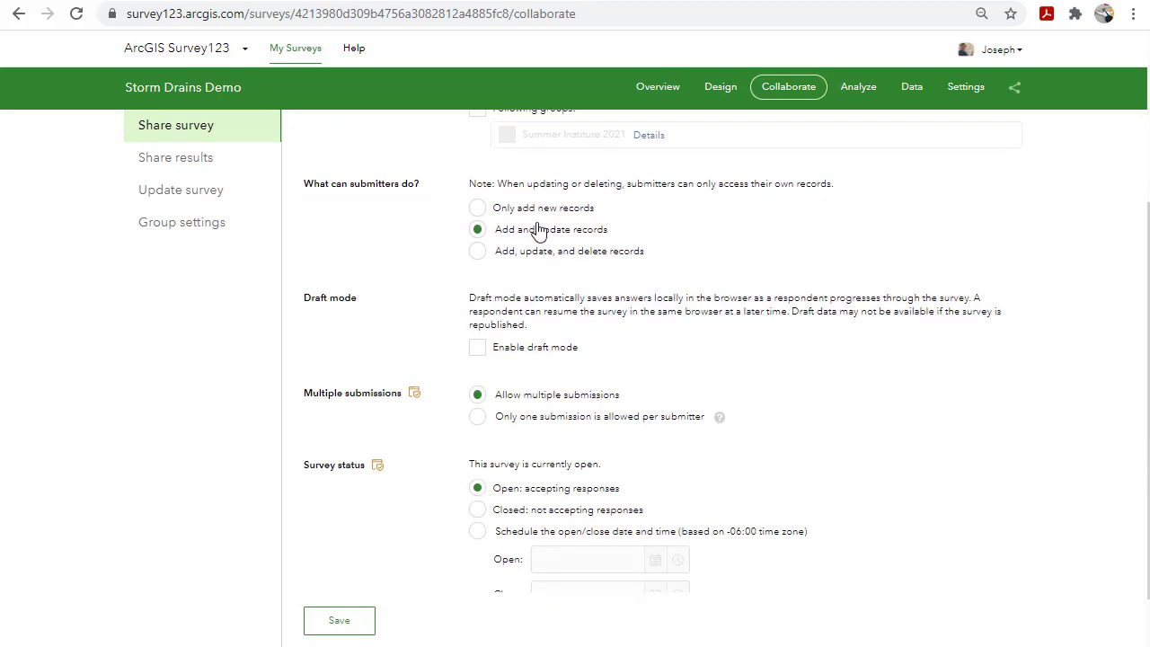
click(350, 619)
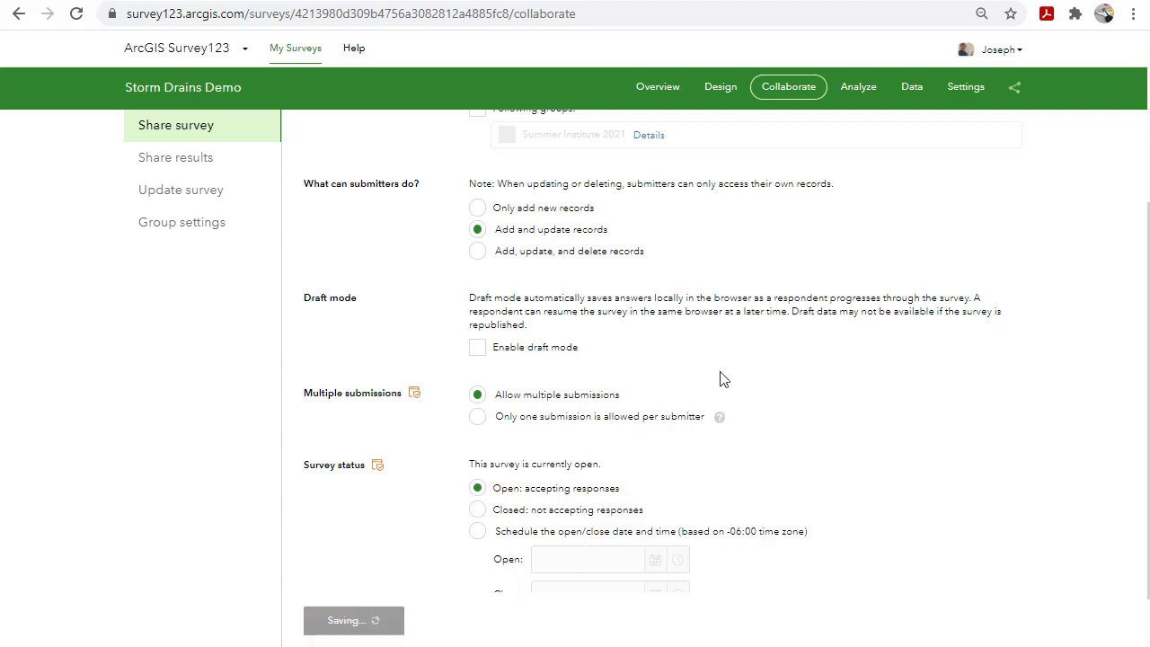
Step: Preview the survey in the phone layout and rate the storm drain's condition 3 stars
click(856, 90)
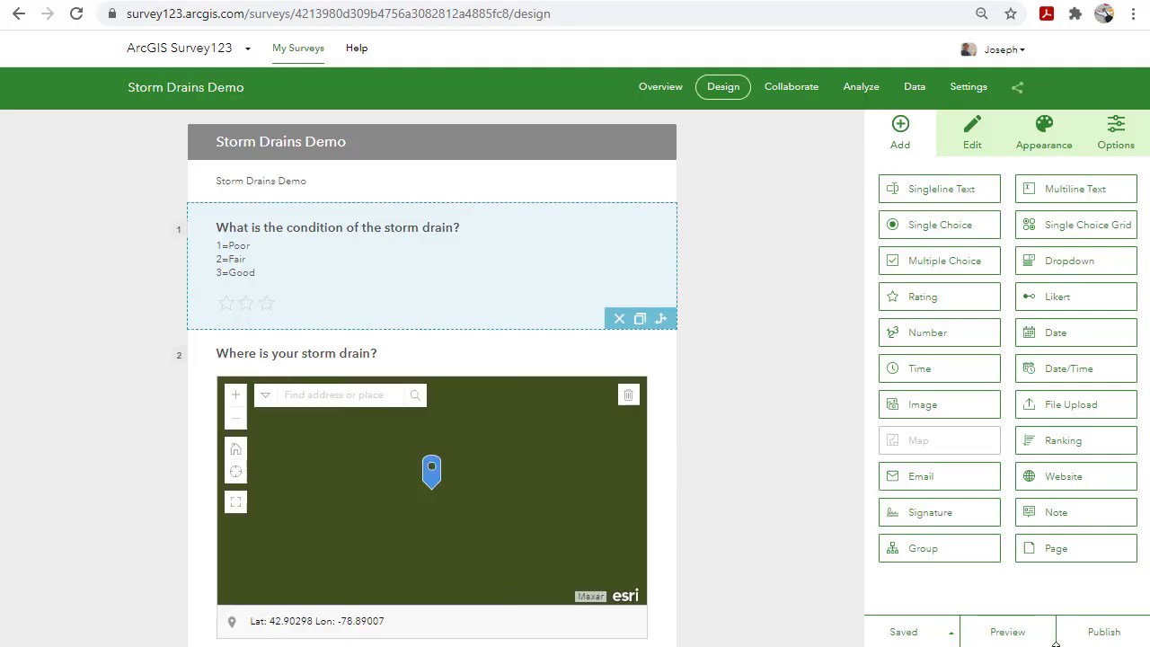
click(1004, 634)
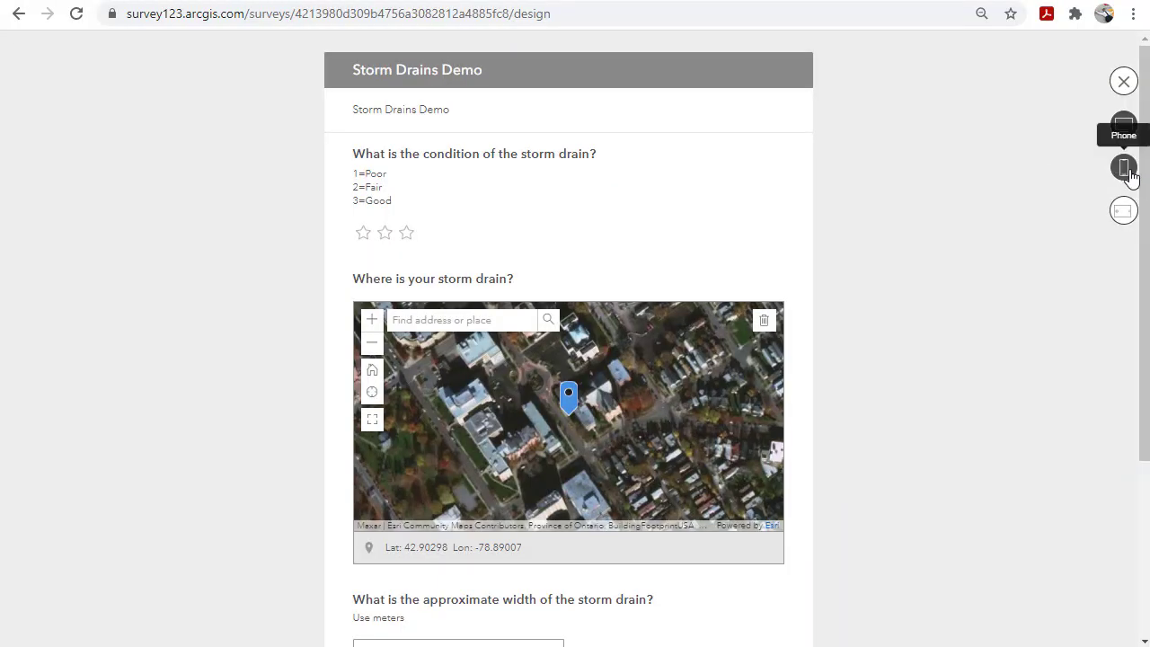
click(1124, 170)
click(493, 287)
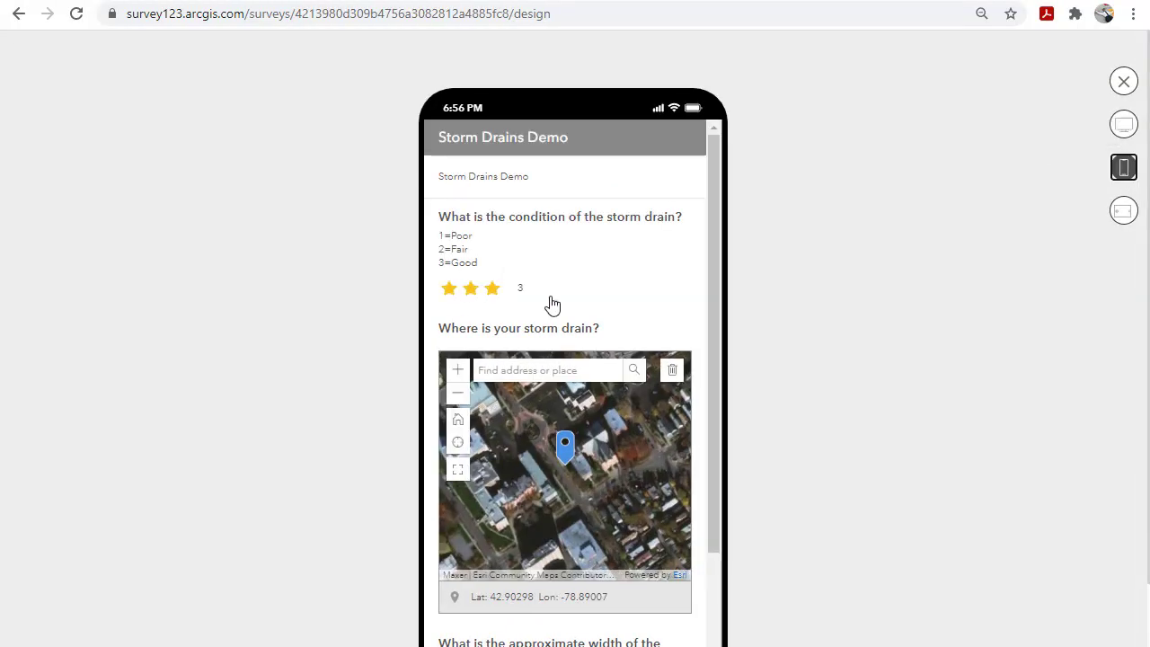
Step: Place the location pin on the preview's map at the corner of Porter Ave and Prospect Ave, near D'Youville College
scroll(549, 303, down, 1)
scroll(551, 296, down, 1)
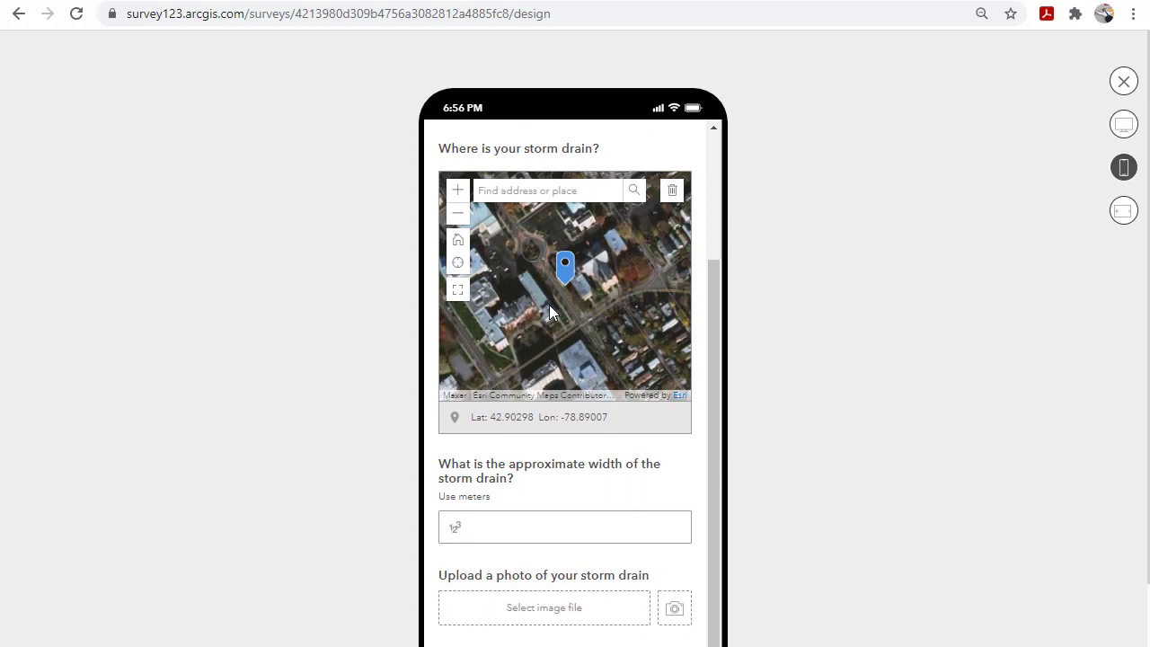
scroll(550, 303, down, 1)
drag(526, 309, 562, 305)
click(539, 310)
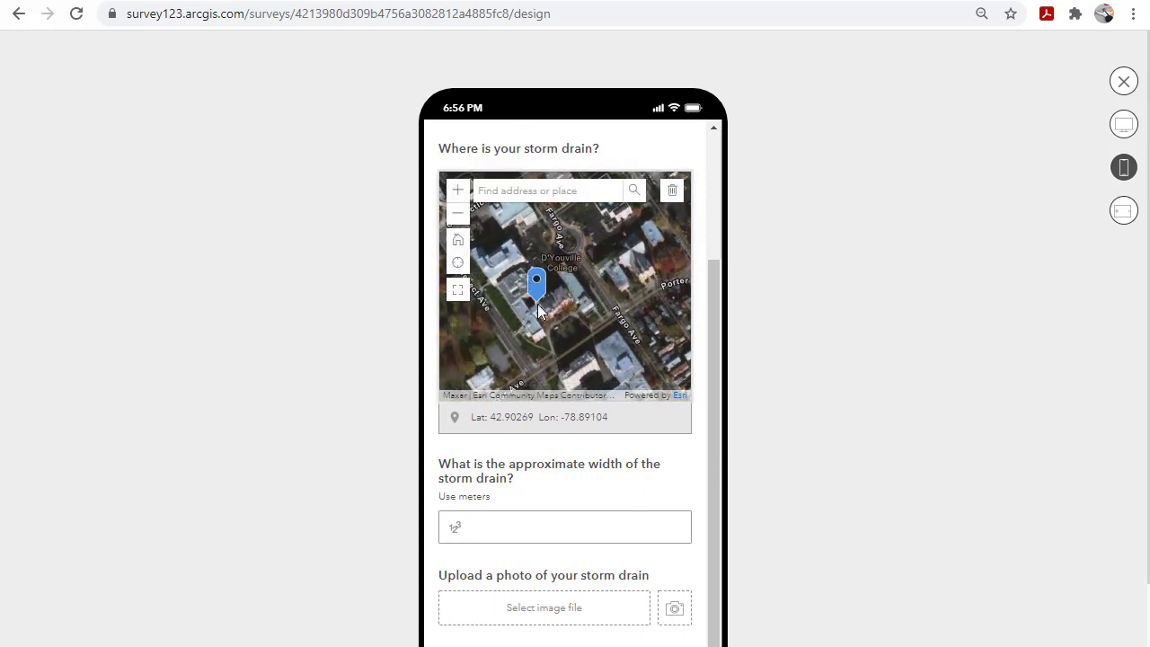
click(538, 366)
scroll(651, 359, down, 1)
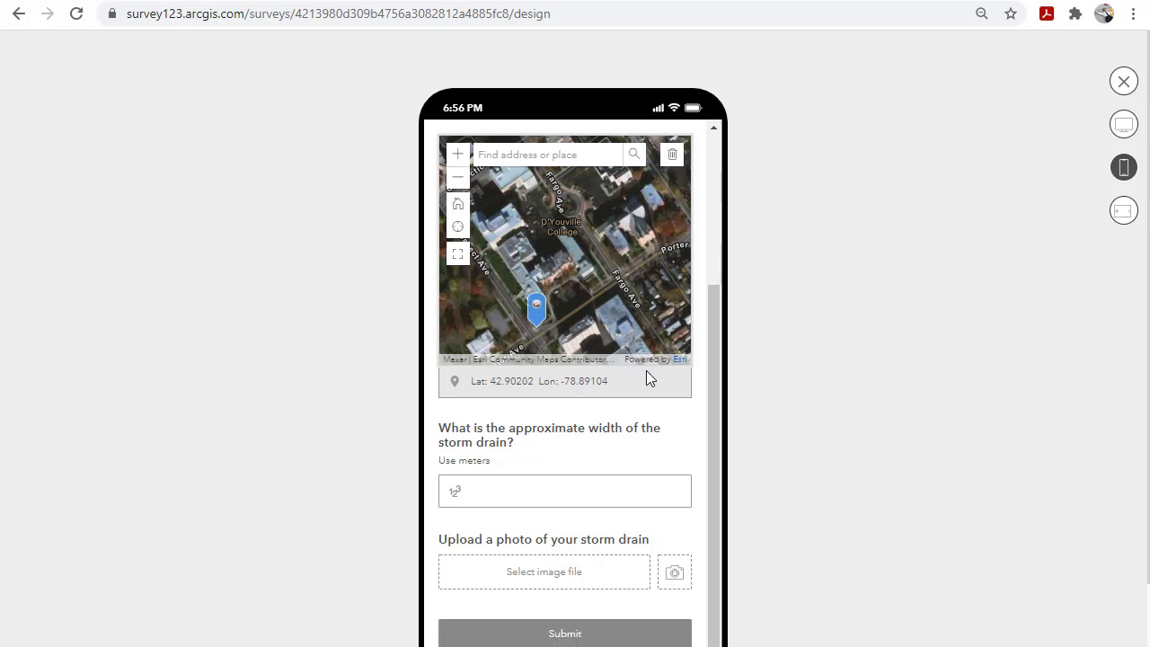
Step: Enter 2 as the storm drain's approximate width and choose 41-103n.jpg as the photo to upload
click(583, 493)
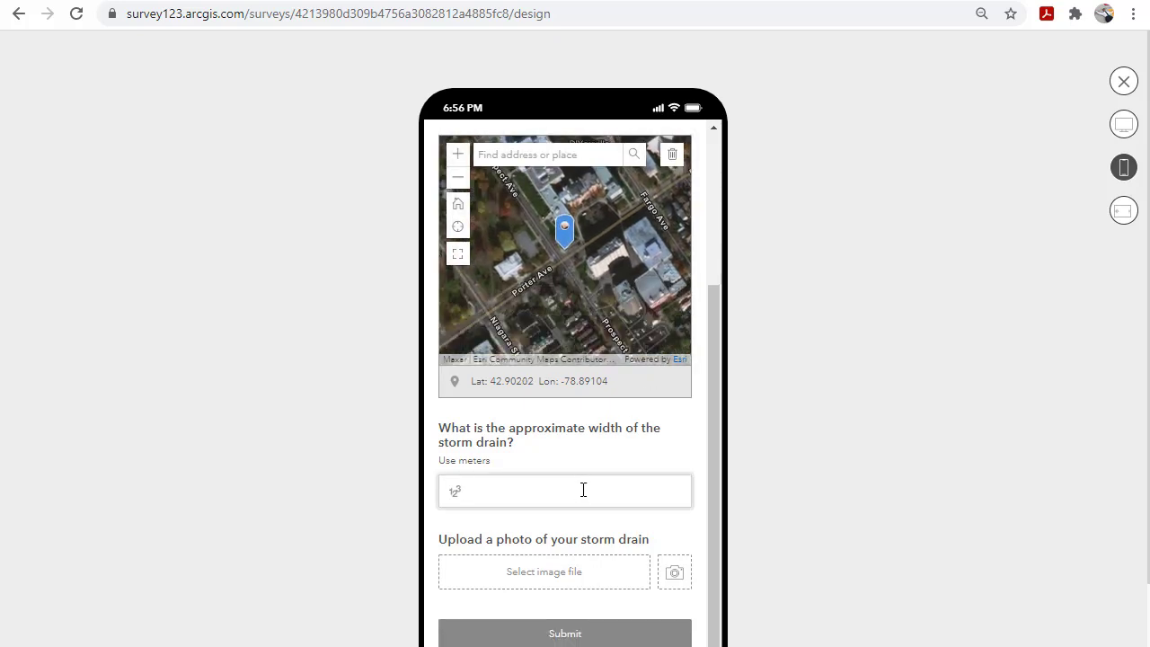
scroll(593, 480, down, 2)
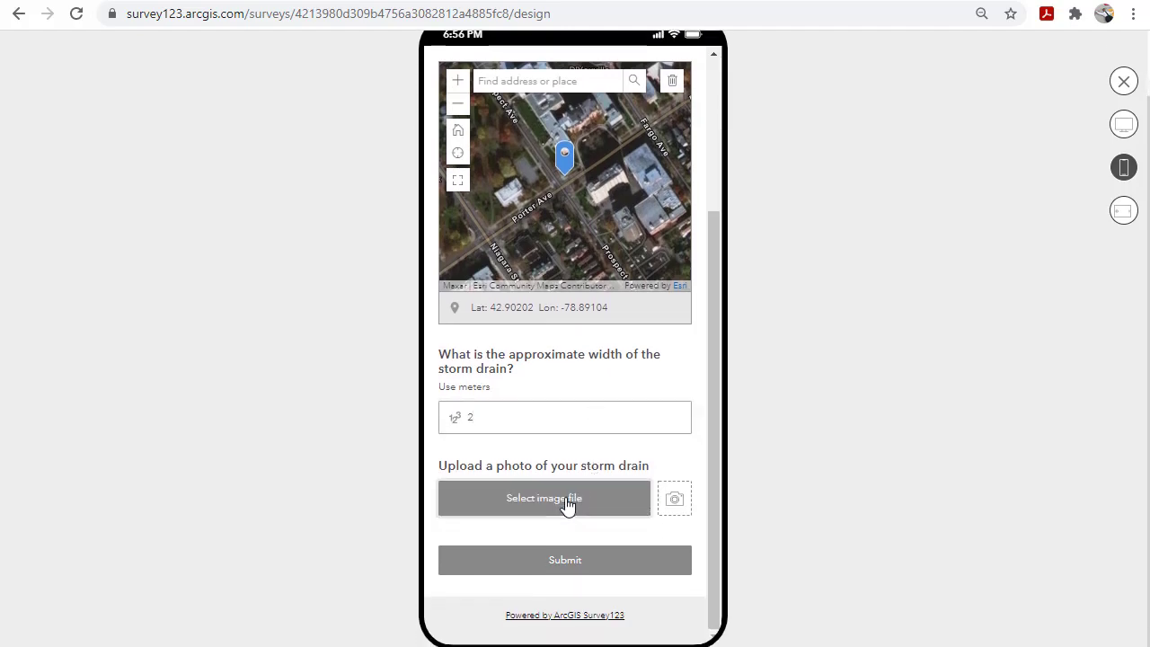
click(568, 505)
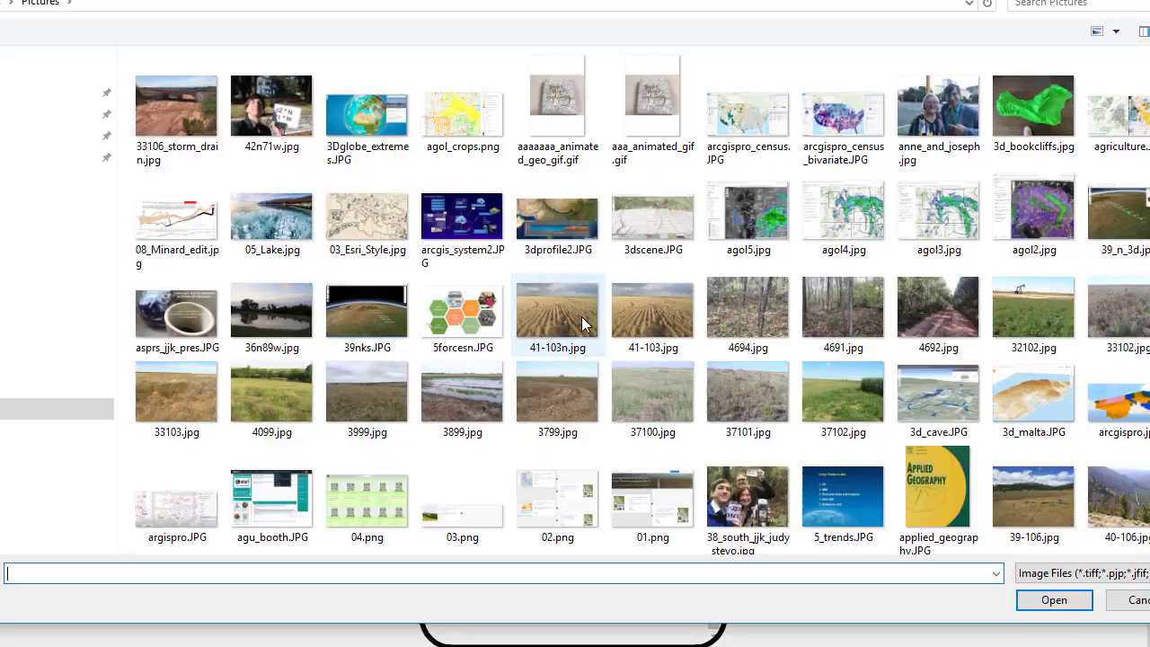
double_click(581, 316)
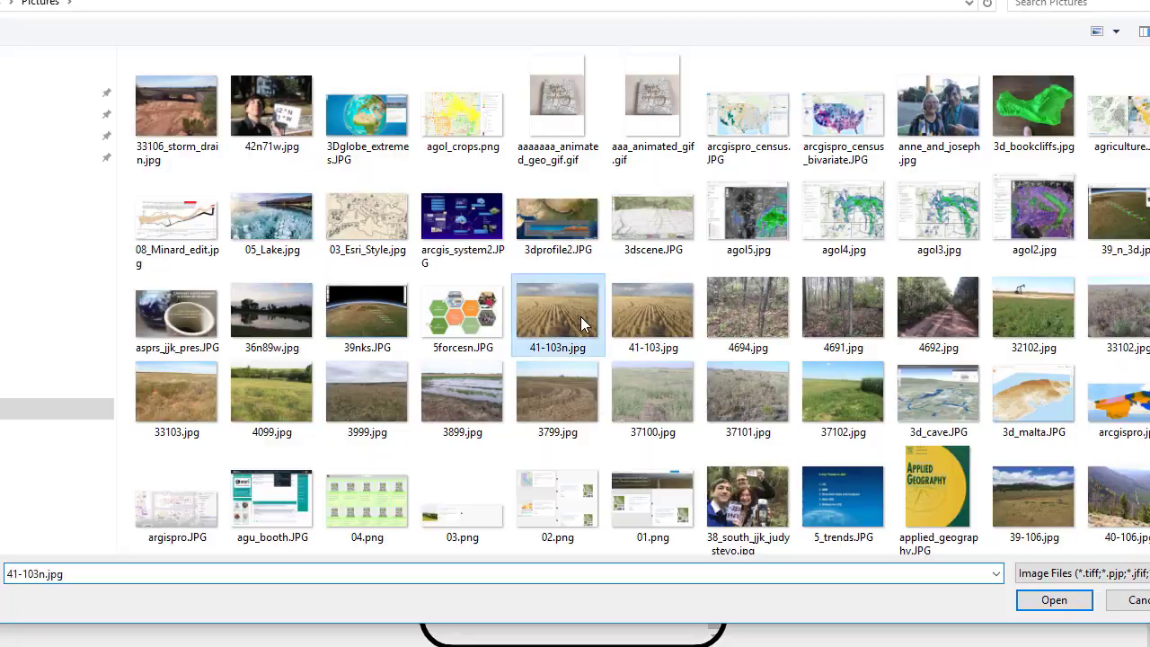
Step: Try submitting the completed response in the phone preview, close the preview and publish the Storm Drains Demo survey
click(555, 573)
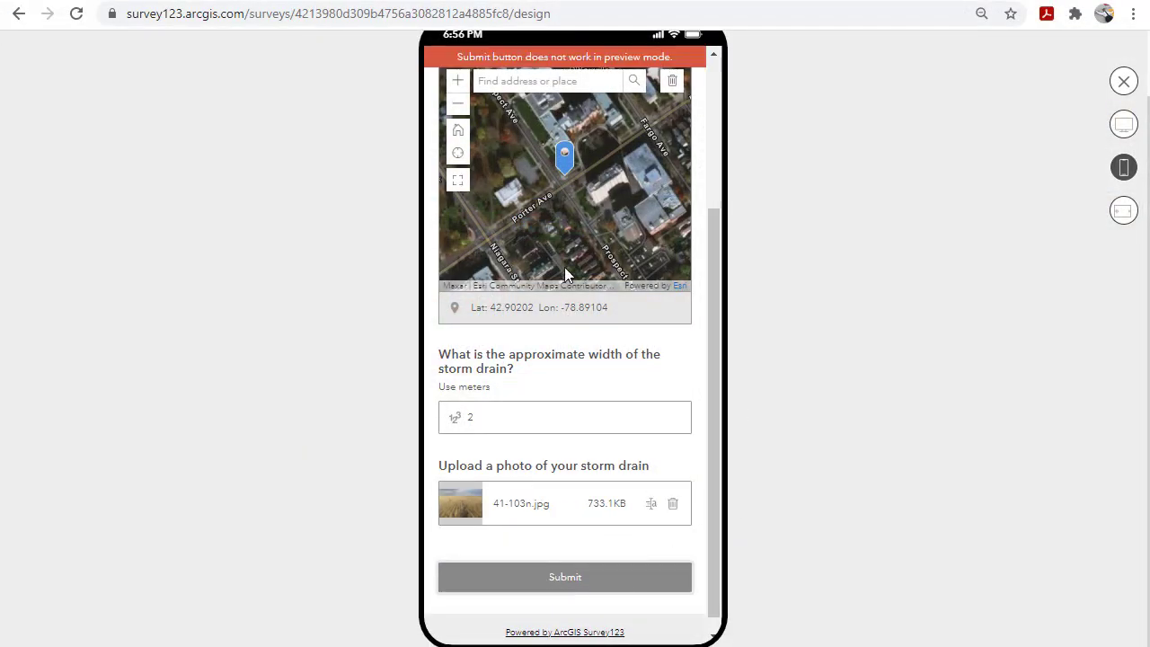
click(1133, 81)
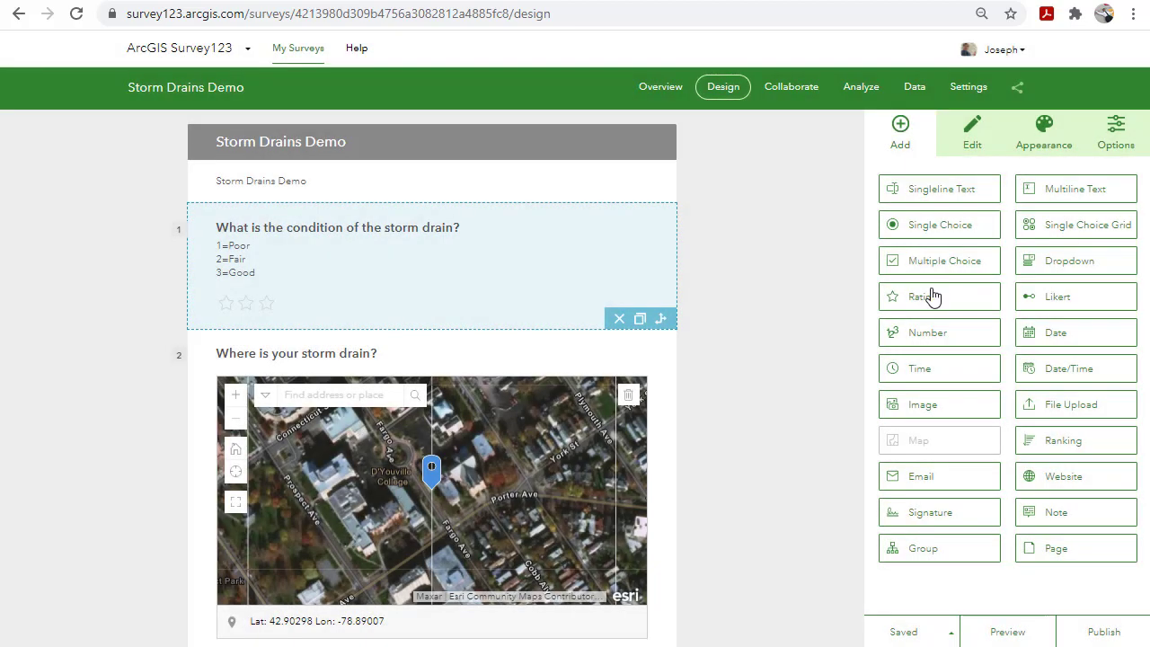
click(1095, 634)
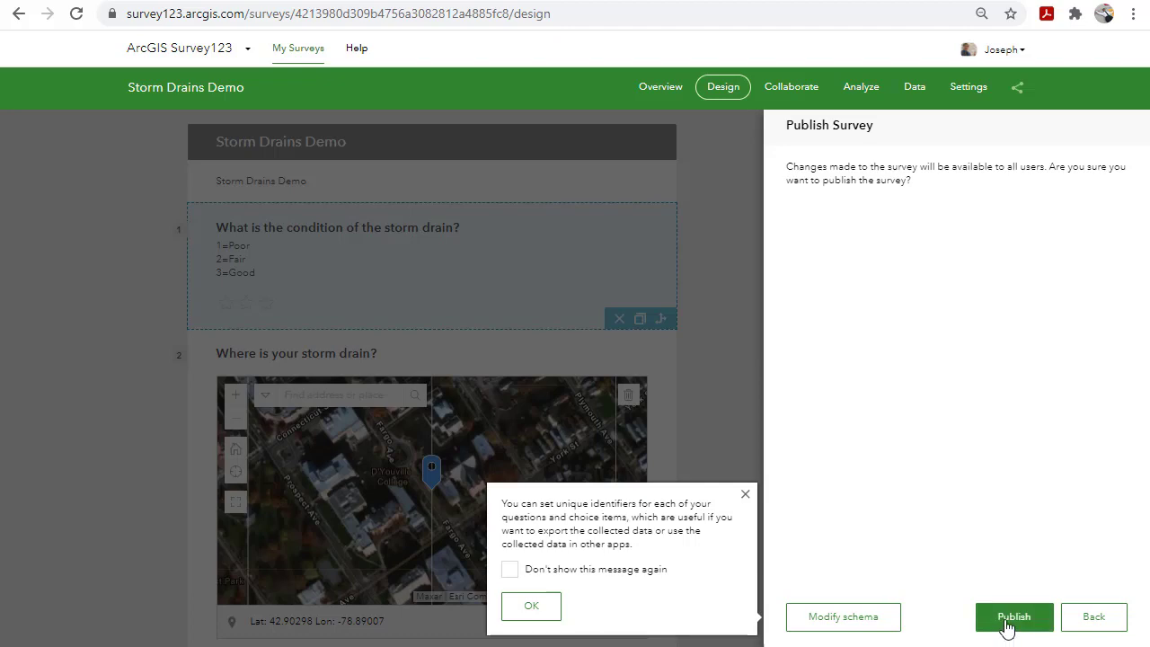
click(1013, 618)
Step: Open the survey link in a new tab and submit a response with width 1 and the photo 20210726_190853855_iOS.jpg
right_click(905, 153)
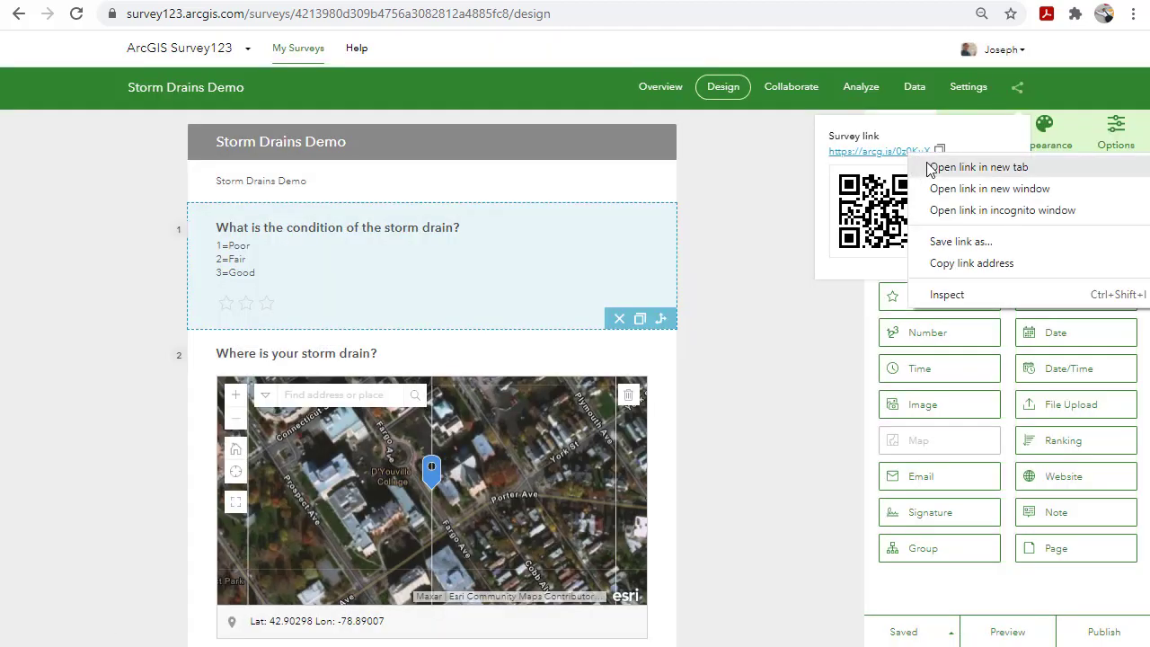
click(930, 167)
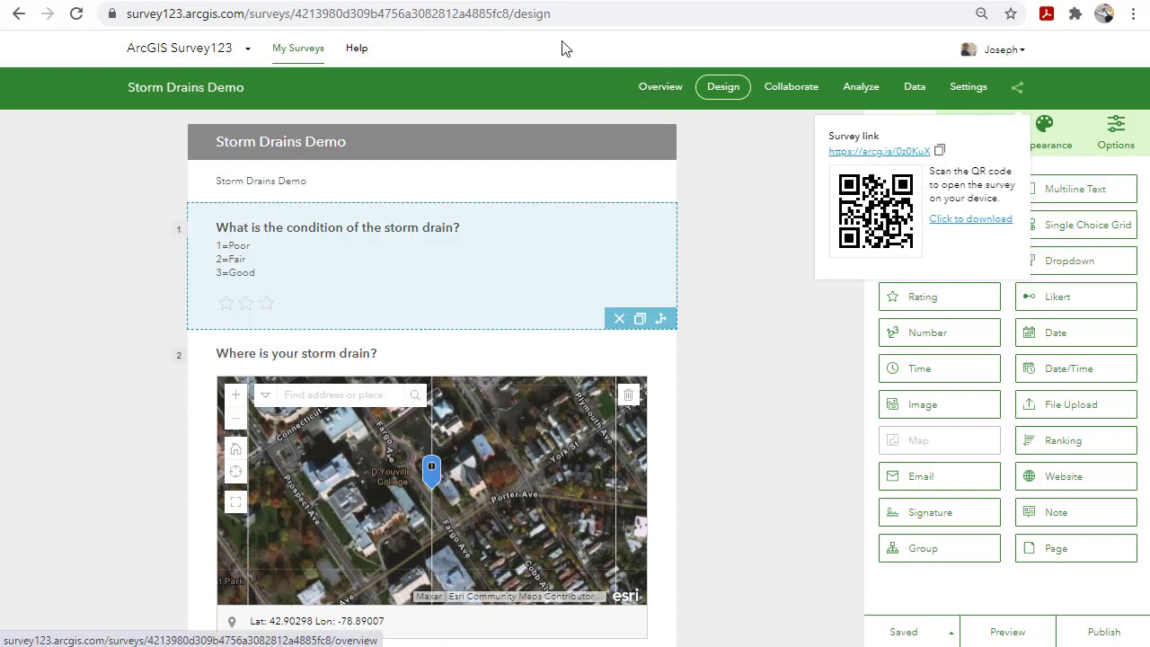
click(497, 1)
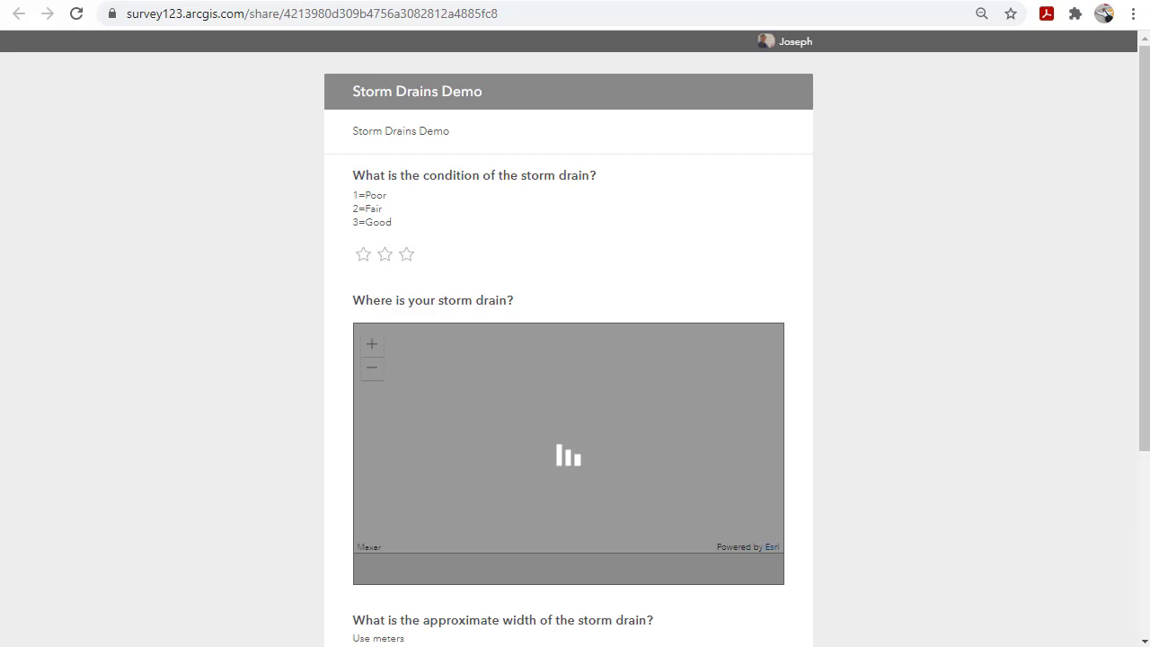
scroll(457, 574, down, 3)
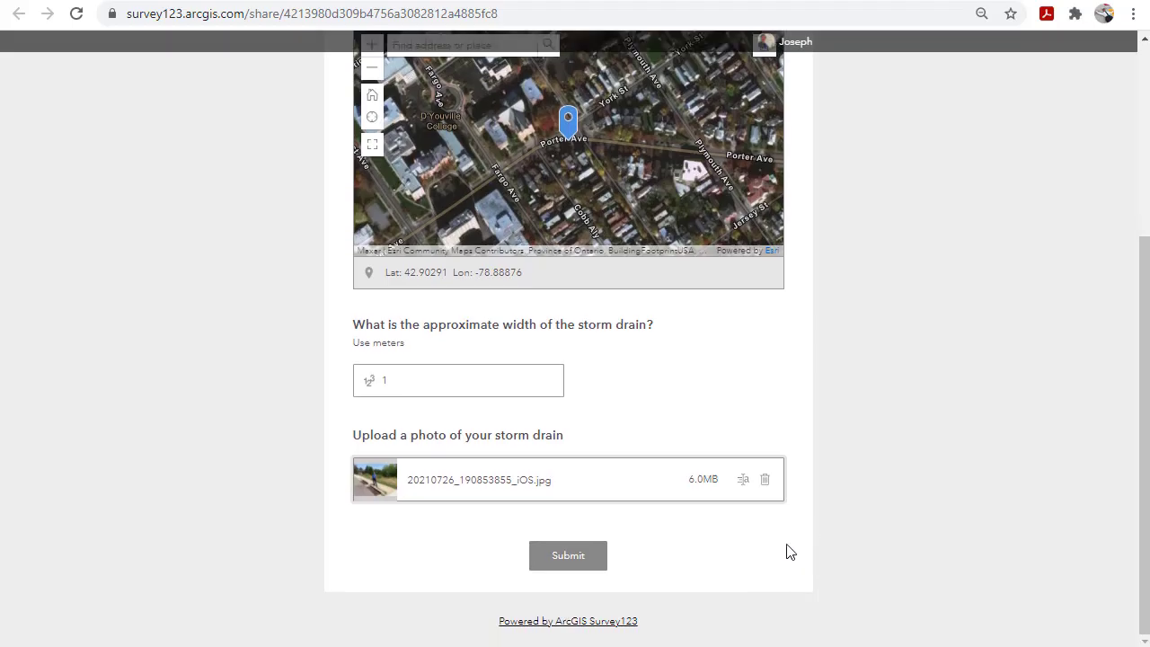
click(565, 555)
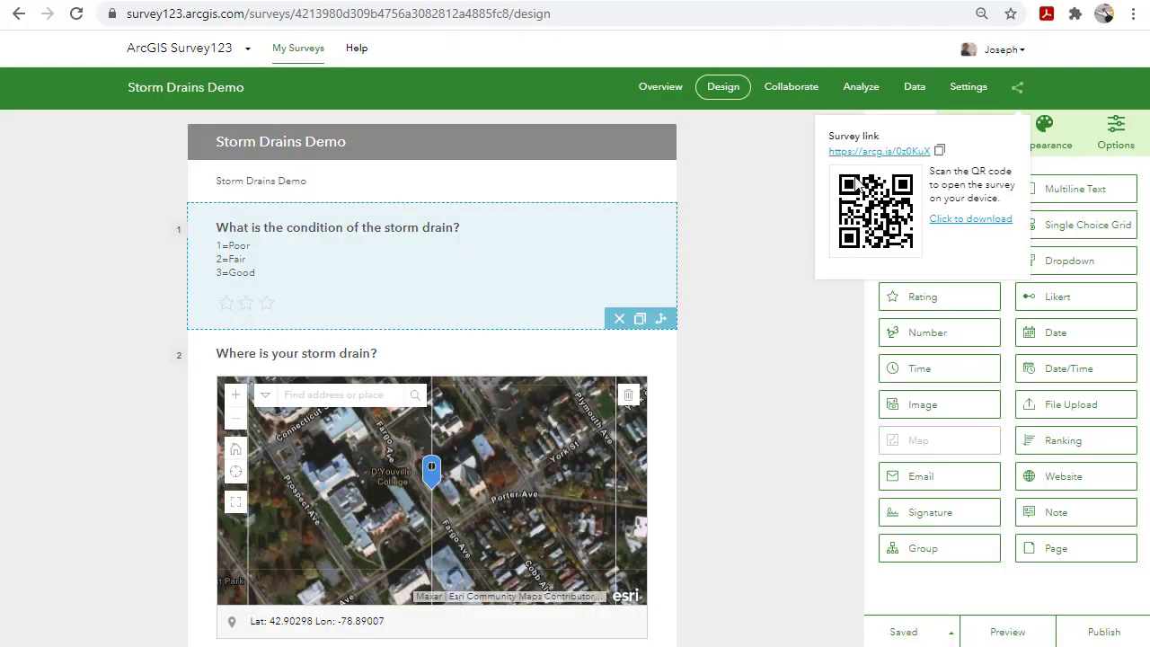
Step: Review the survey's analysis charts and photos, and examine its submitted data with the filter, export and report options
click(877, 90)
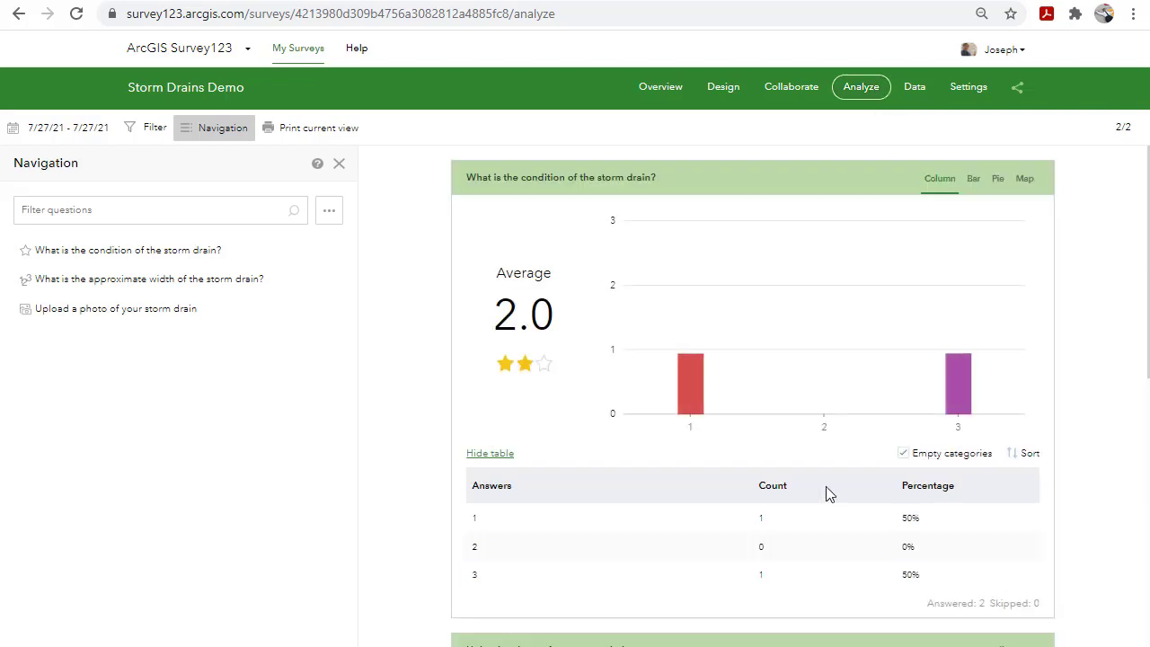
scroll(955, 270, down, 4)
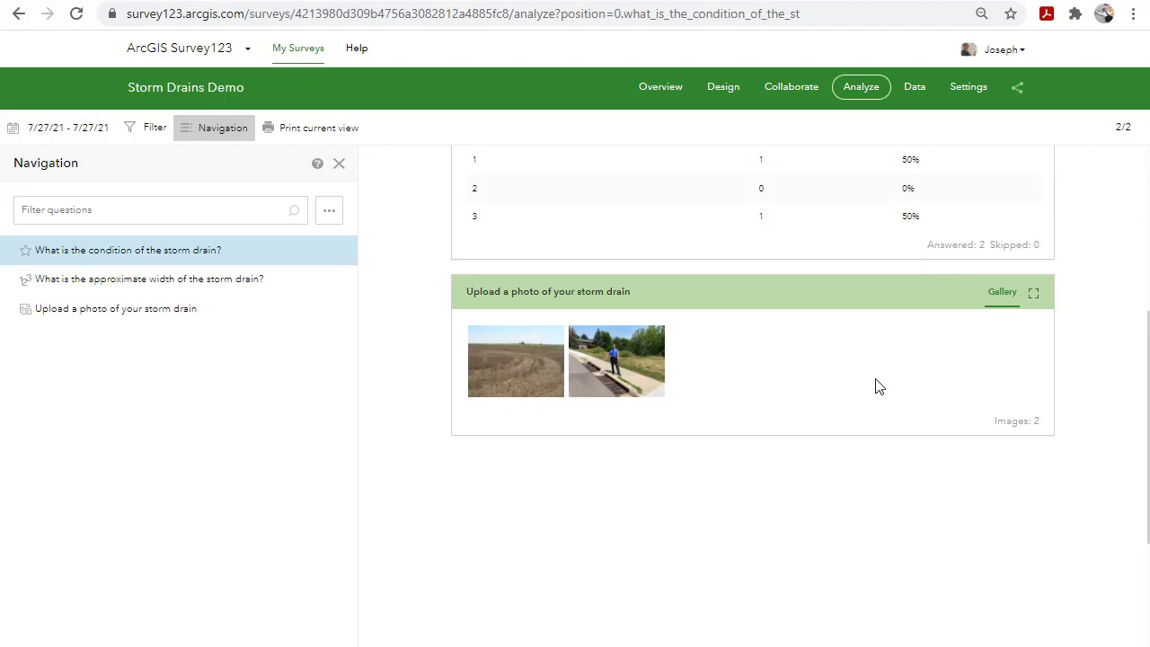
click(916, 89)
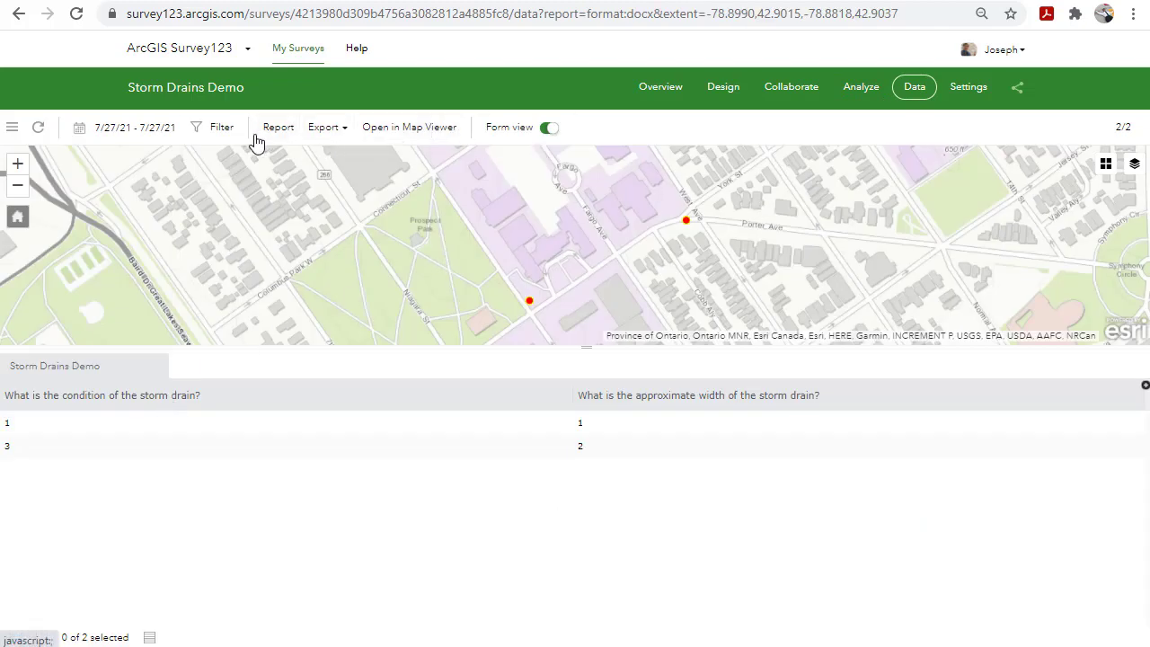
click(237, 133)
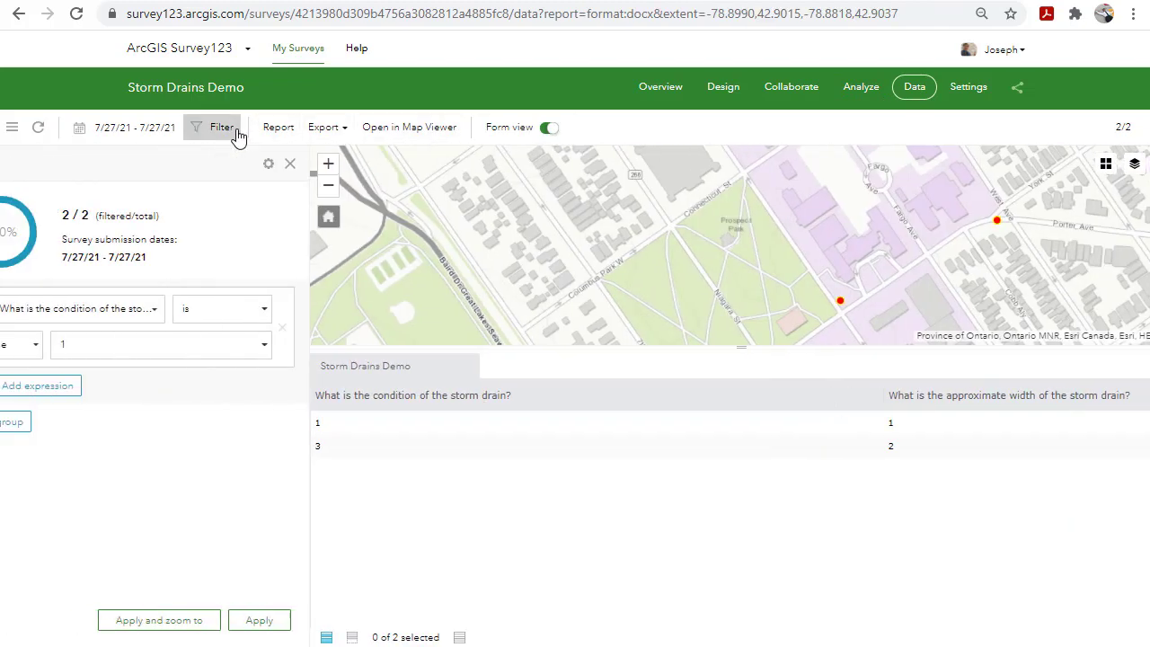
click(321, 129)
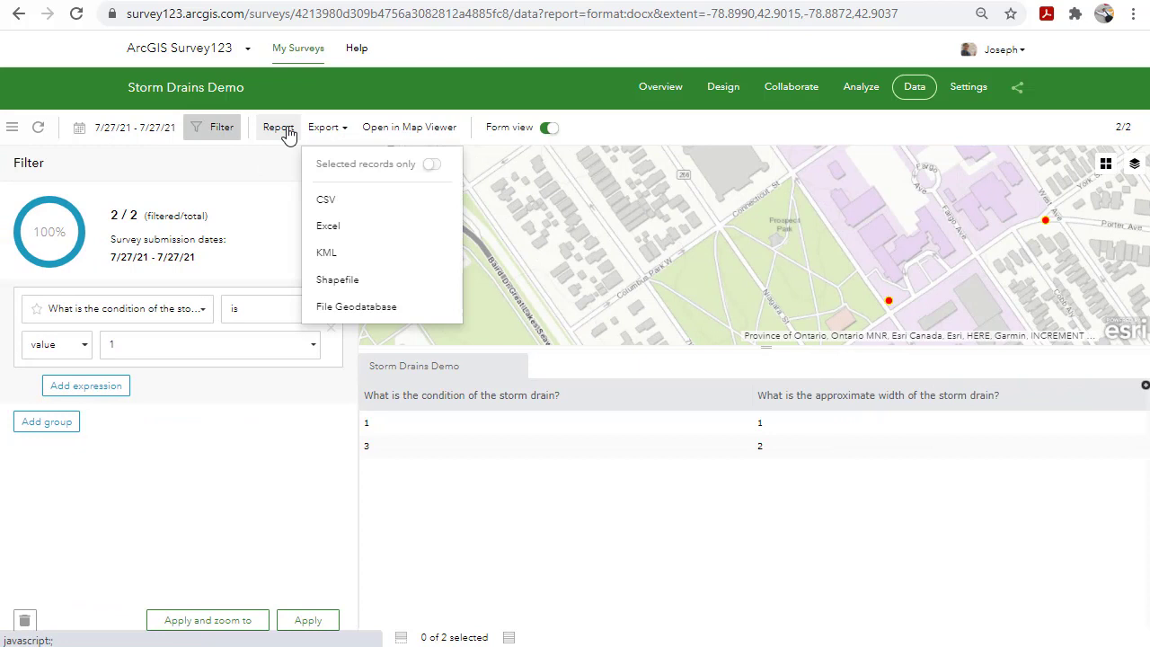
click(280, 128)
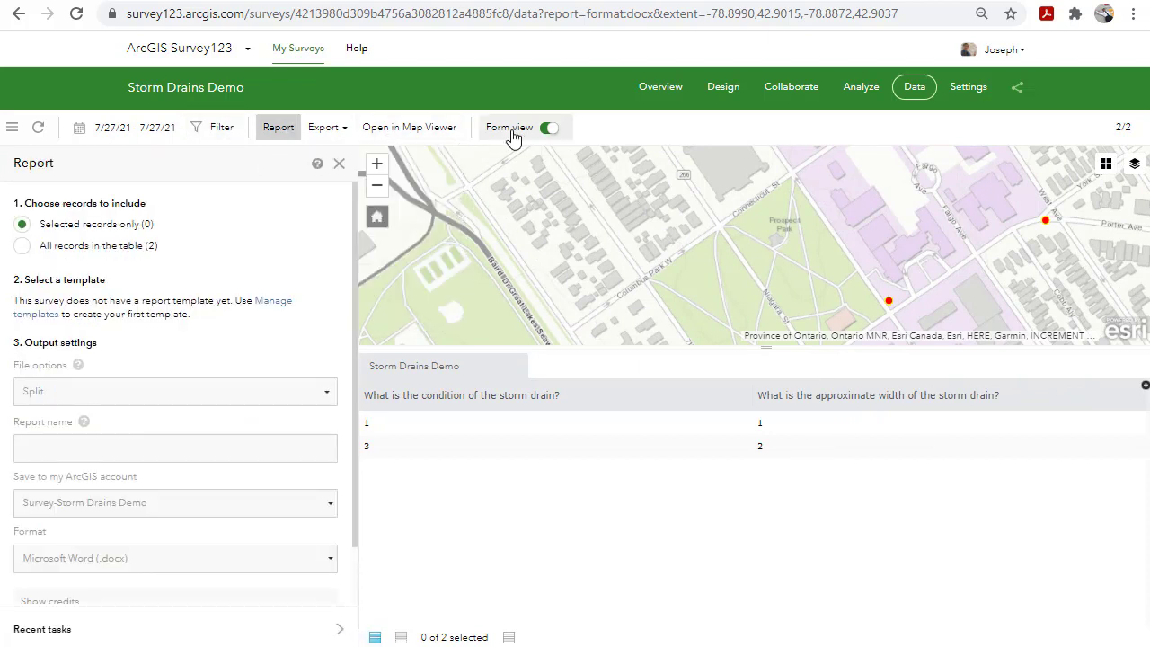
right_click(415, 132)
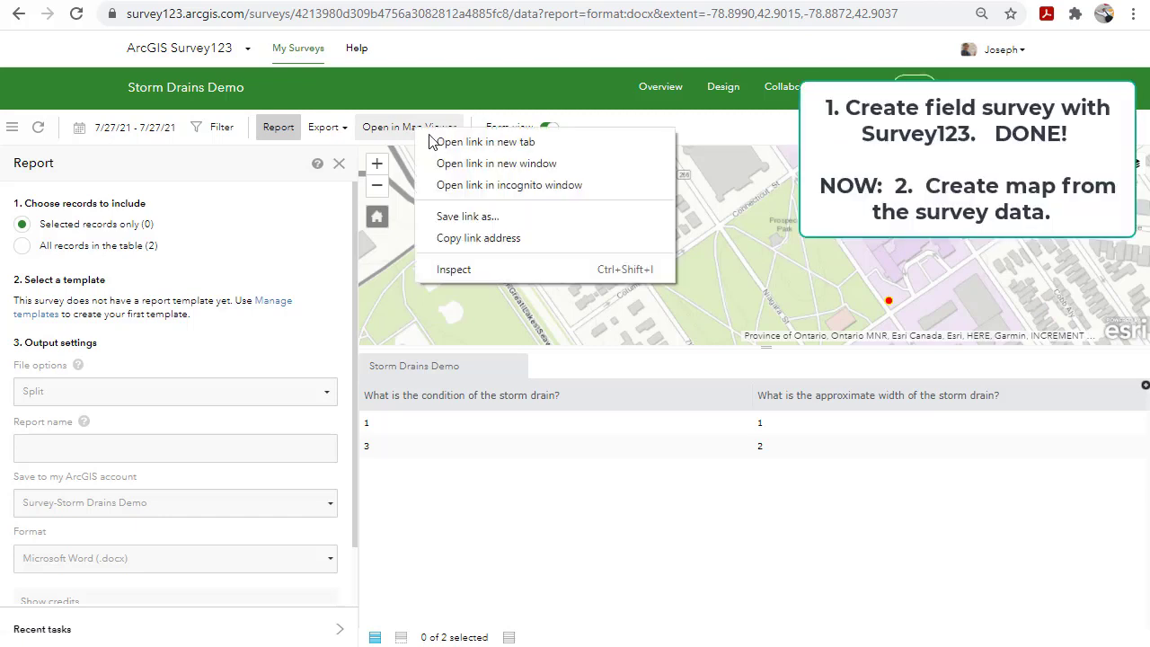
click(441, 146)
click(549, 0)
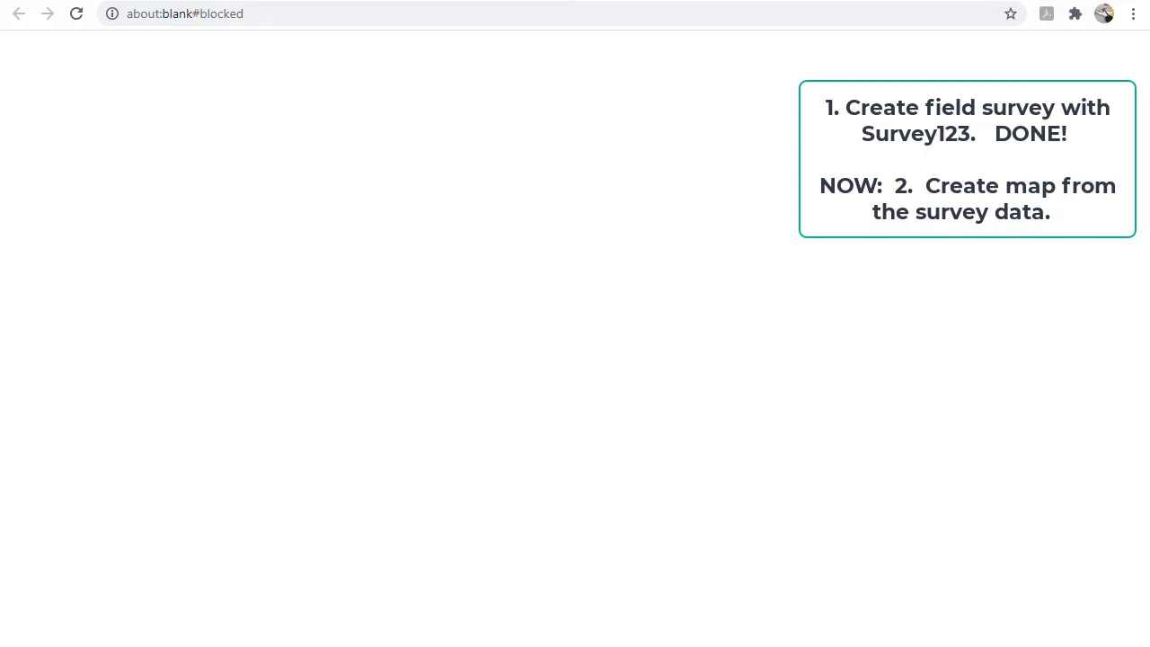
key(ctrl+w)
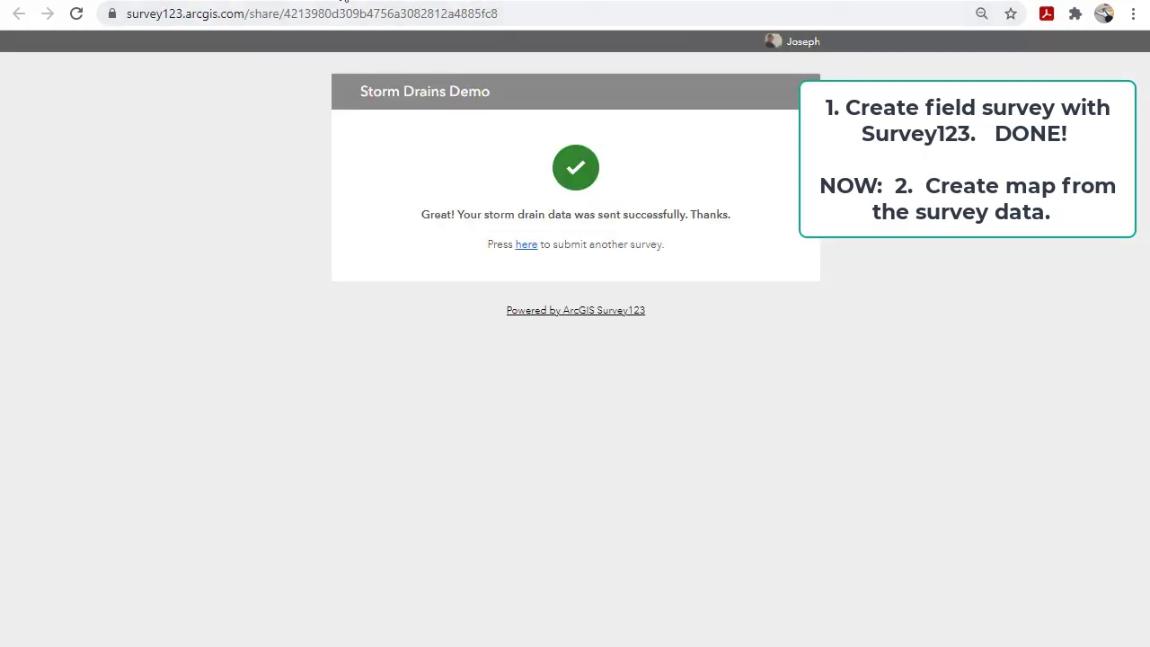
click(344, 2)
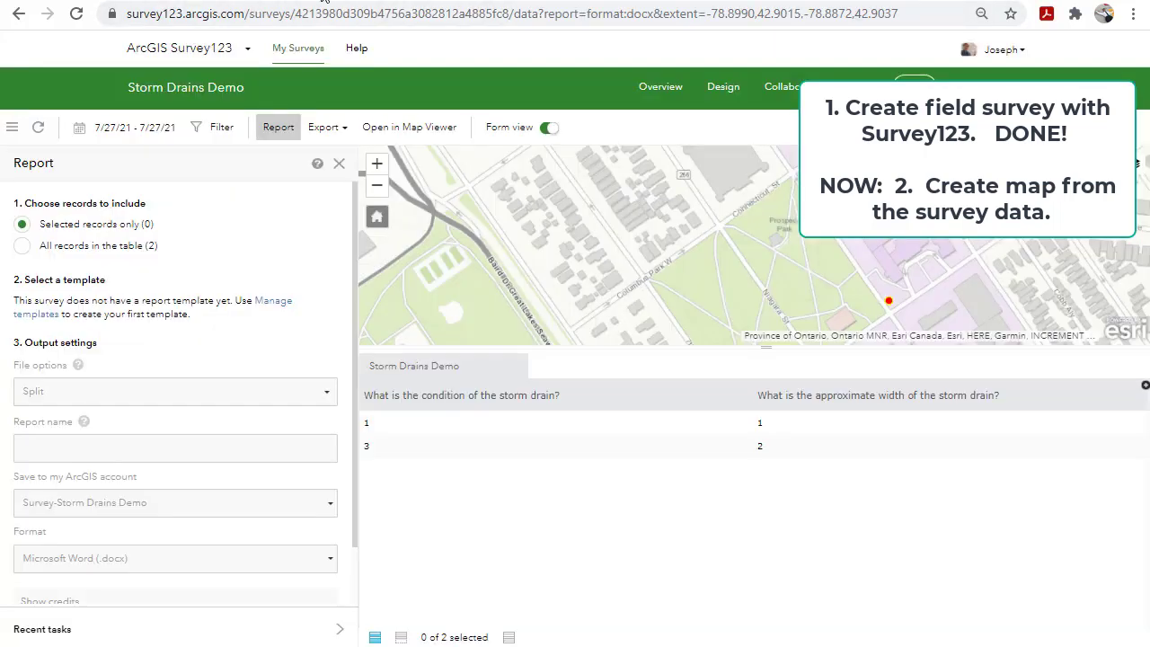
Step: Open the survey data in Map Viewer and save it as "Storm Drains Demo - Map" with the tag Storm Drains and a matching summary
click(416, 130)
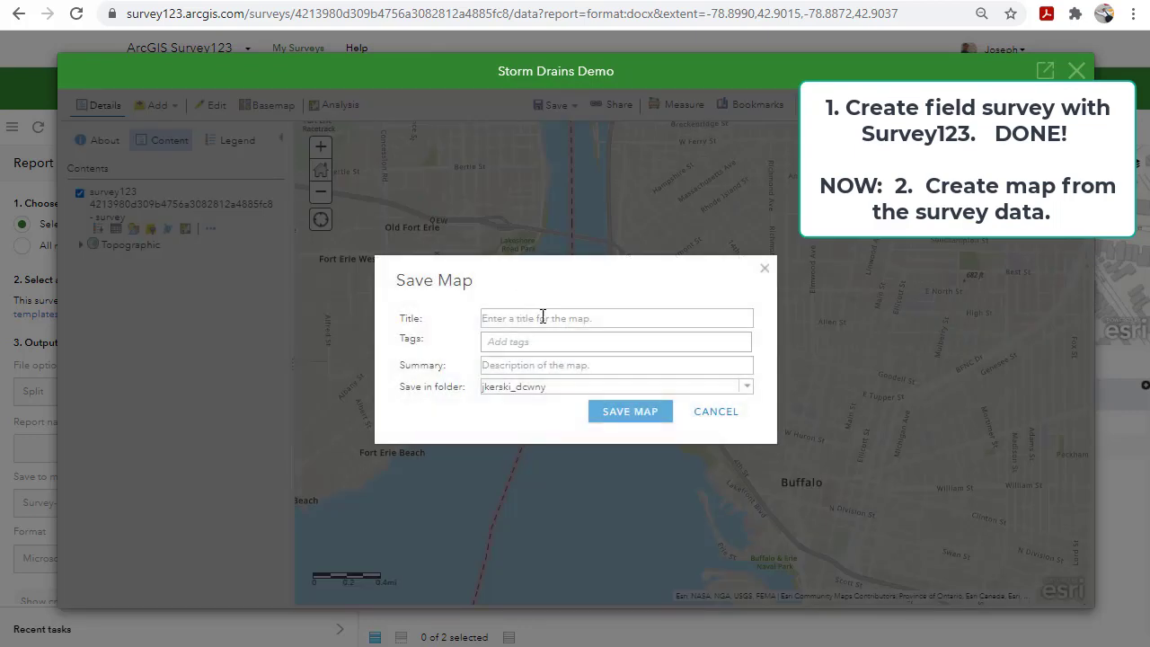
click(549, 321)
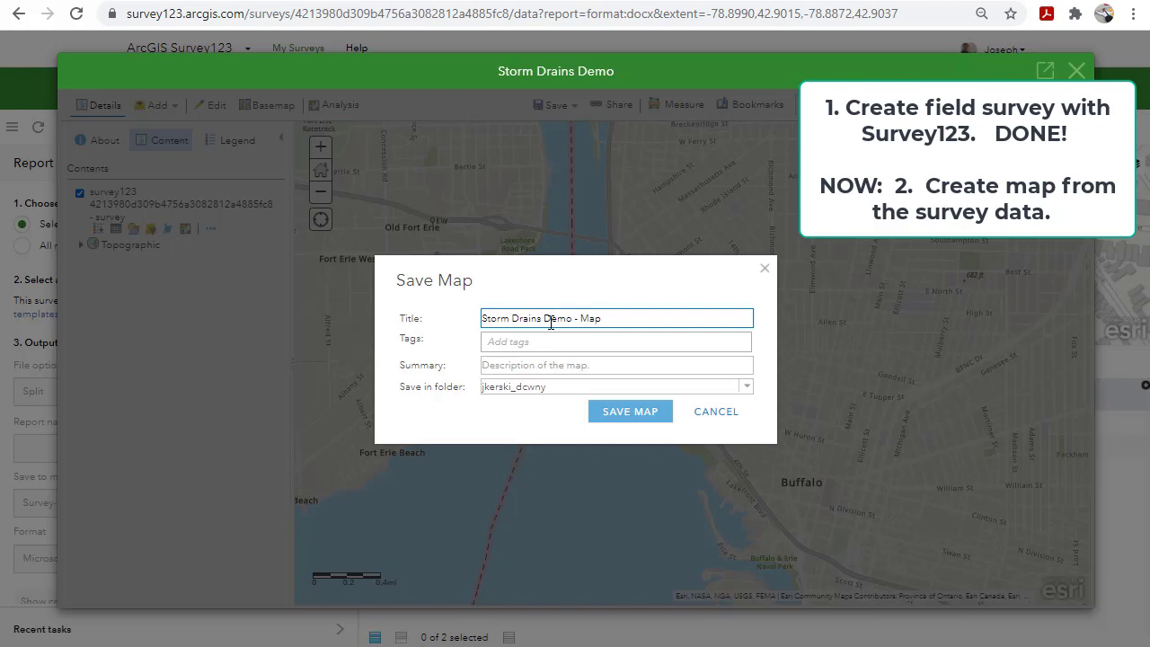
drag(543, 318, 579, 319)
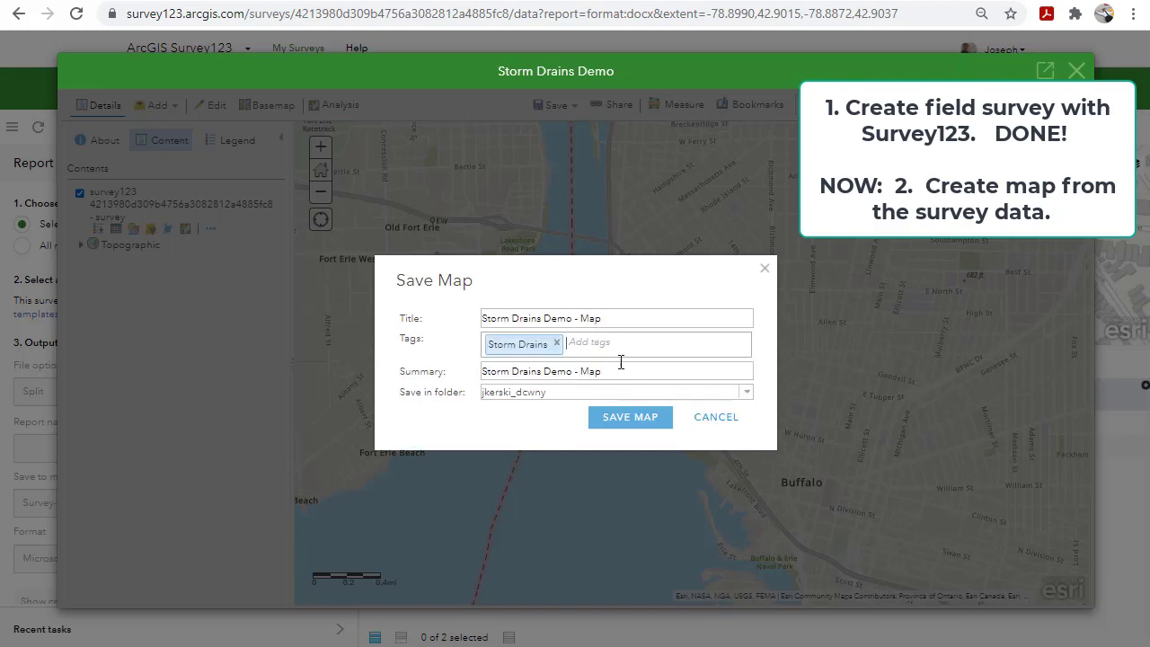
click(611, 415)
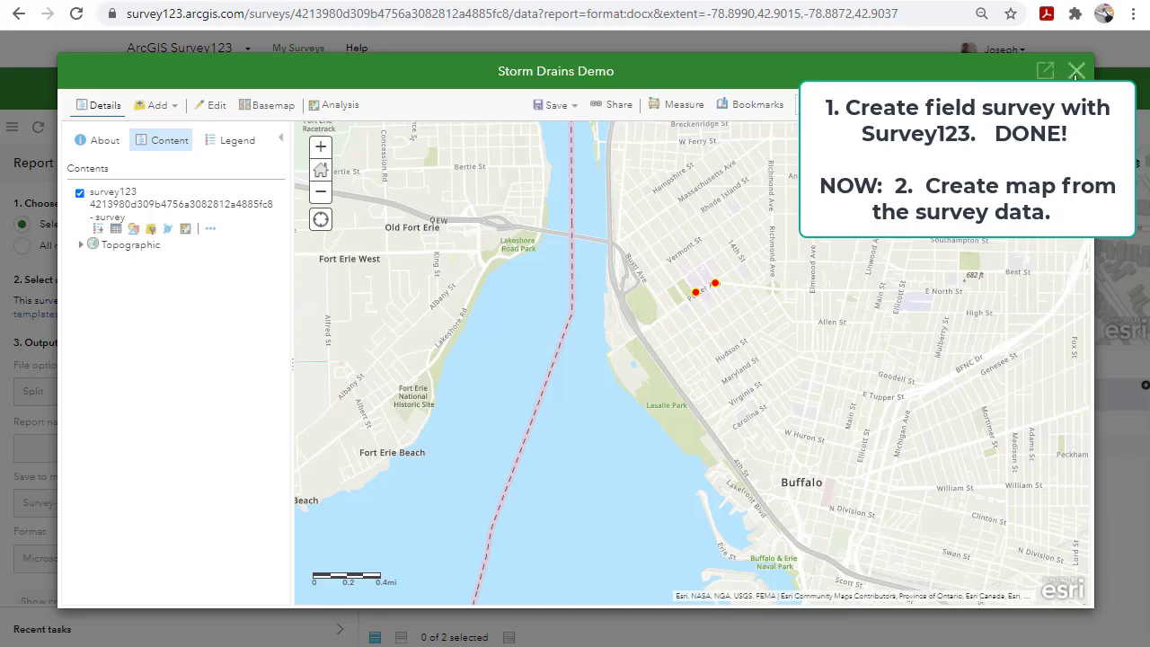
click(1076, 71)
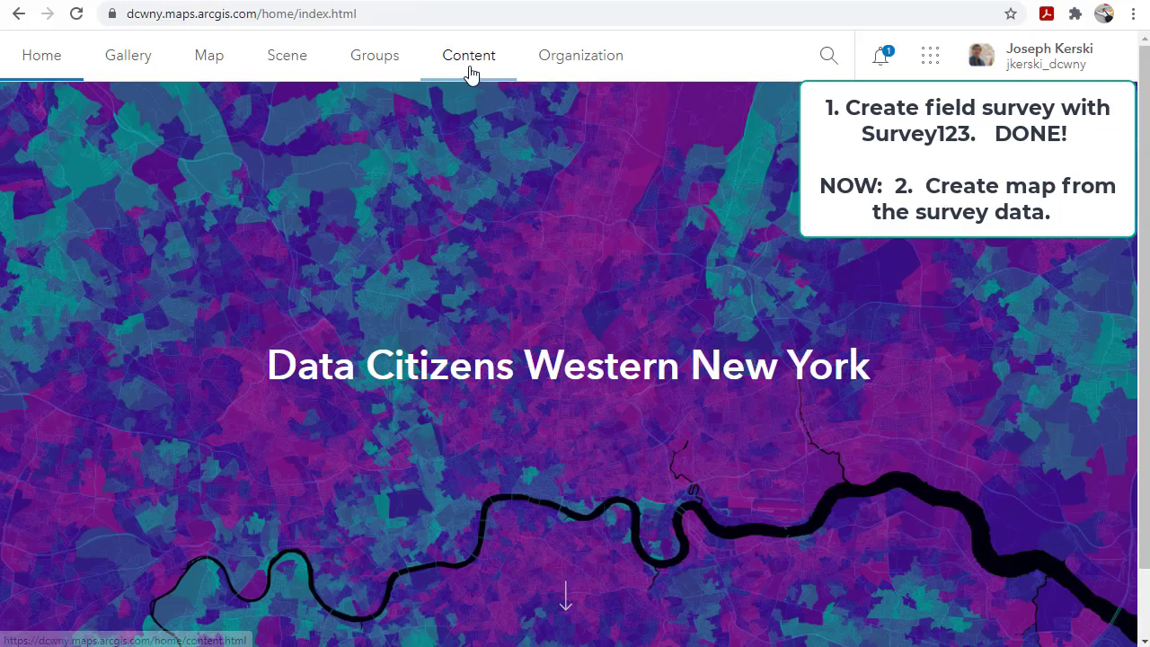
Step: Open the content page in ArcGIS Online, check the Survey-Storm Drains Demo folder and list All My Content
click(475, 65)
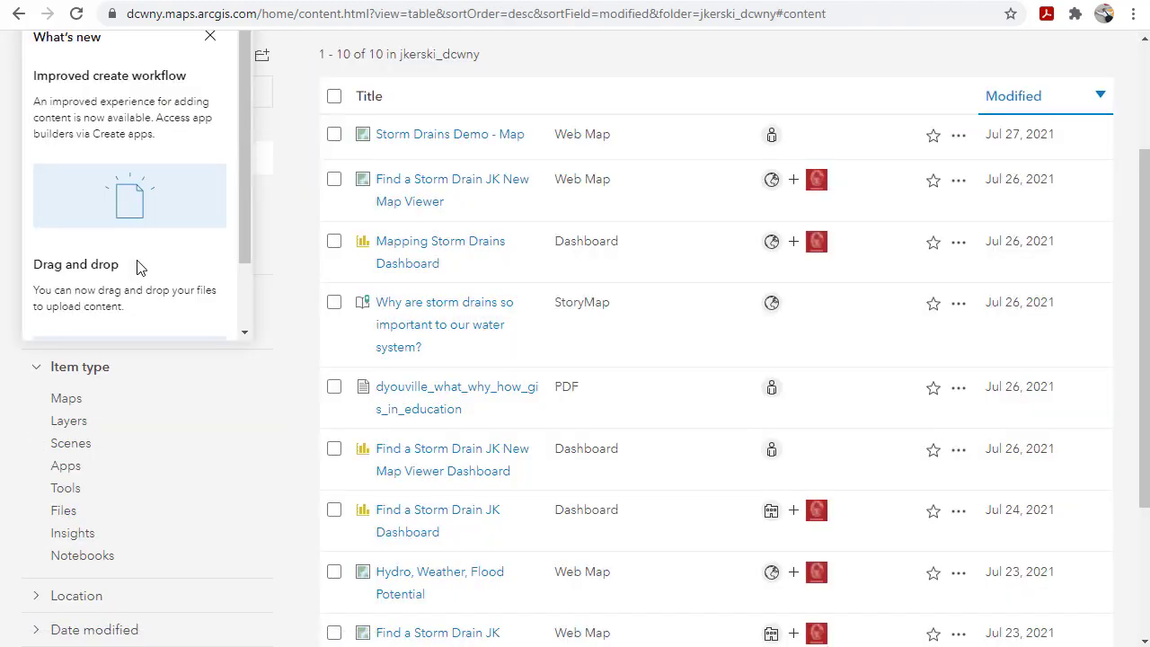
click(210, 37)
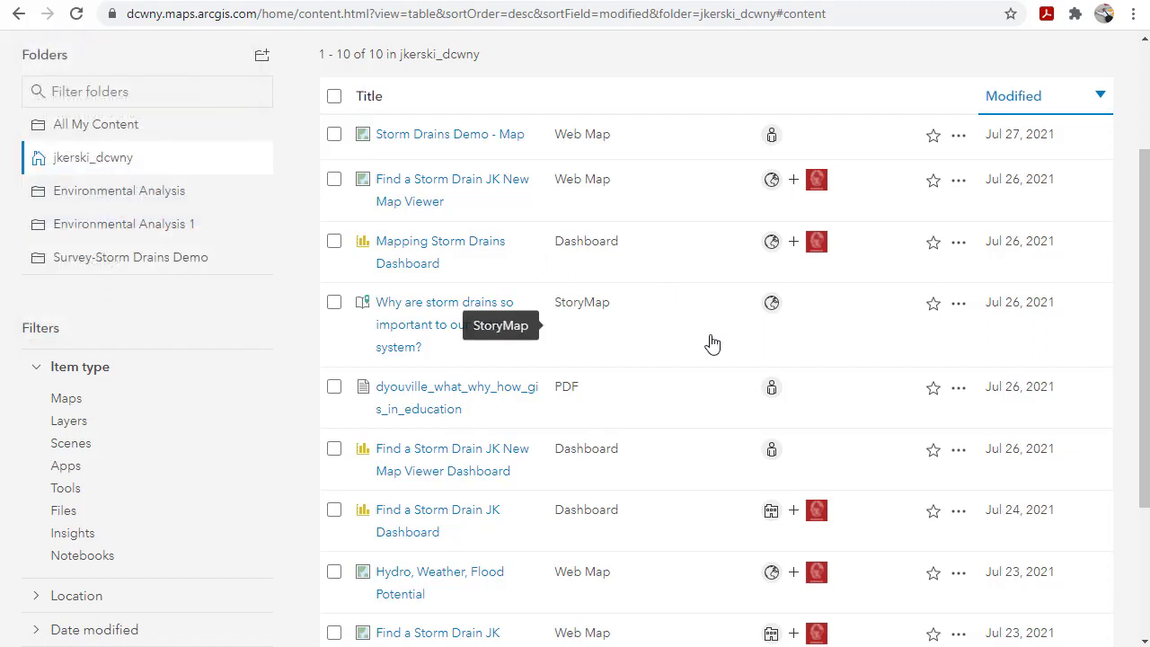
scroll(712, 343, up, 2)
click(135, 436)
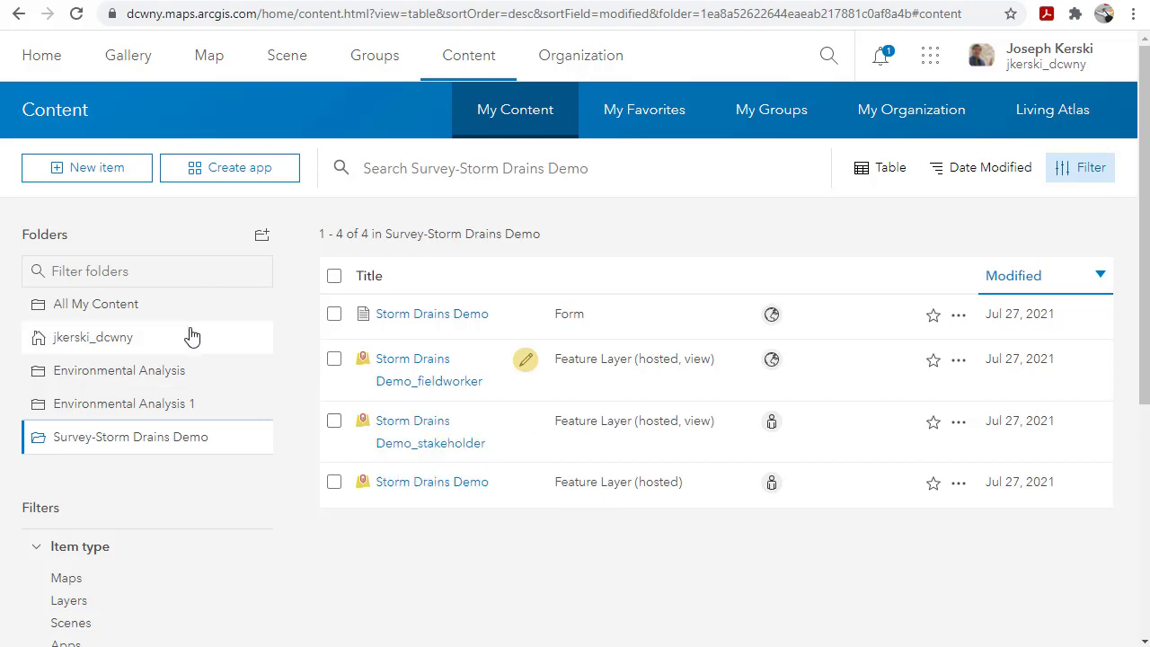
click(162, 307)
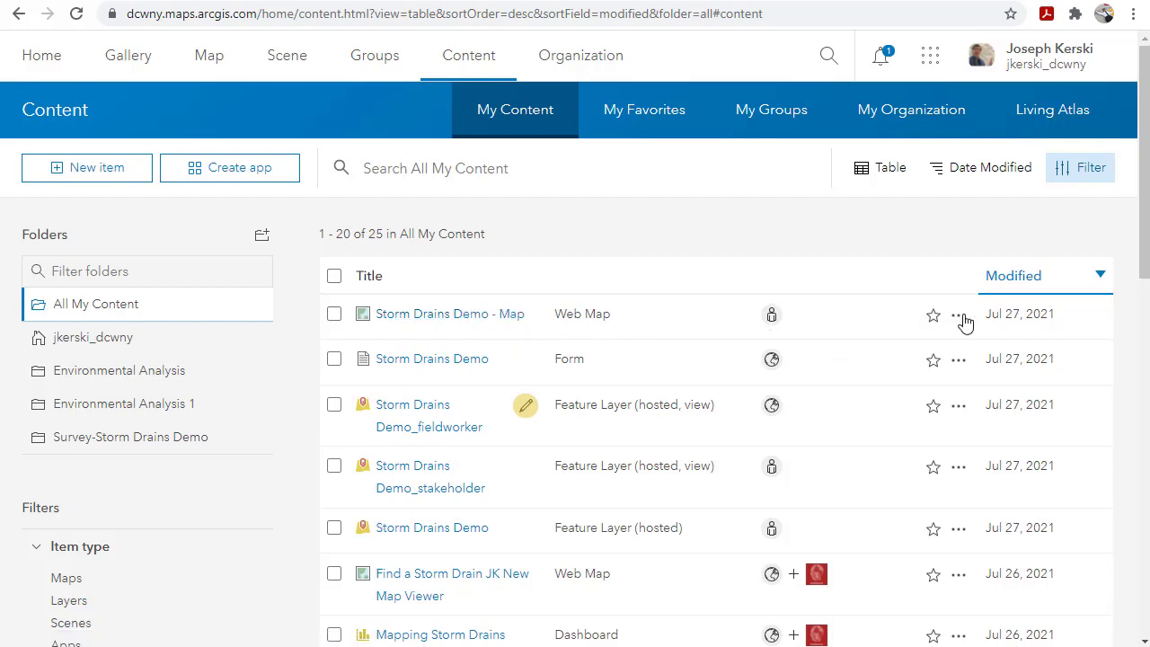
Step: Move the Storm Drains Demo - Map web map into the Survey-Storm Drains Demo folder
click(958, 316)
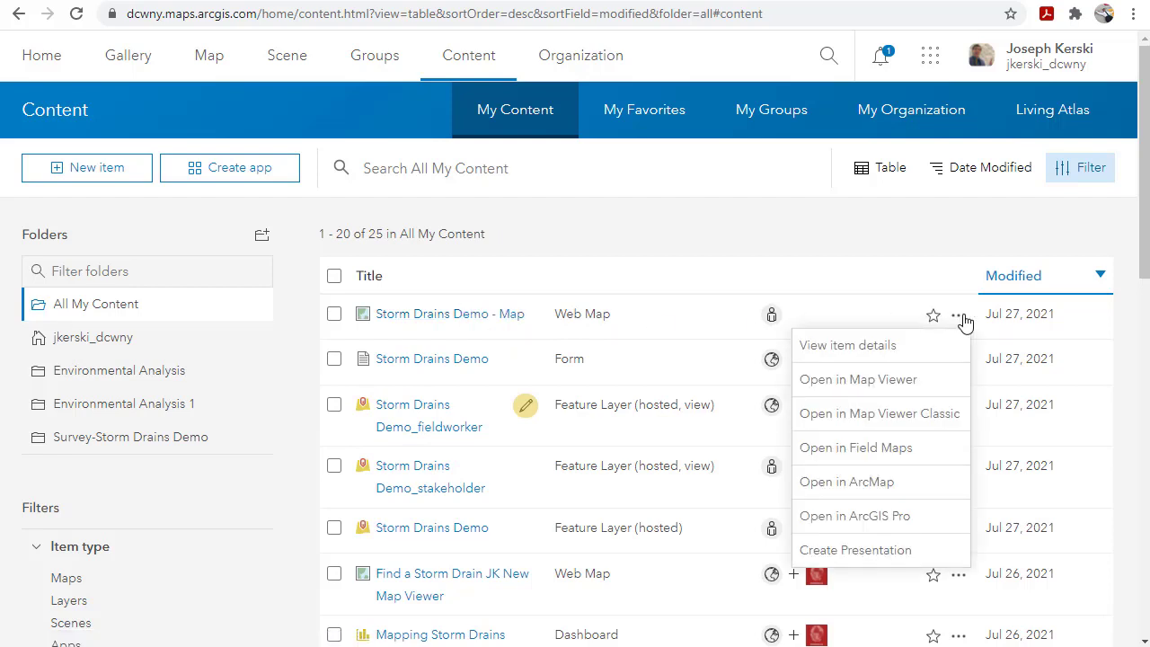
click(335, 314)
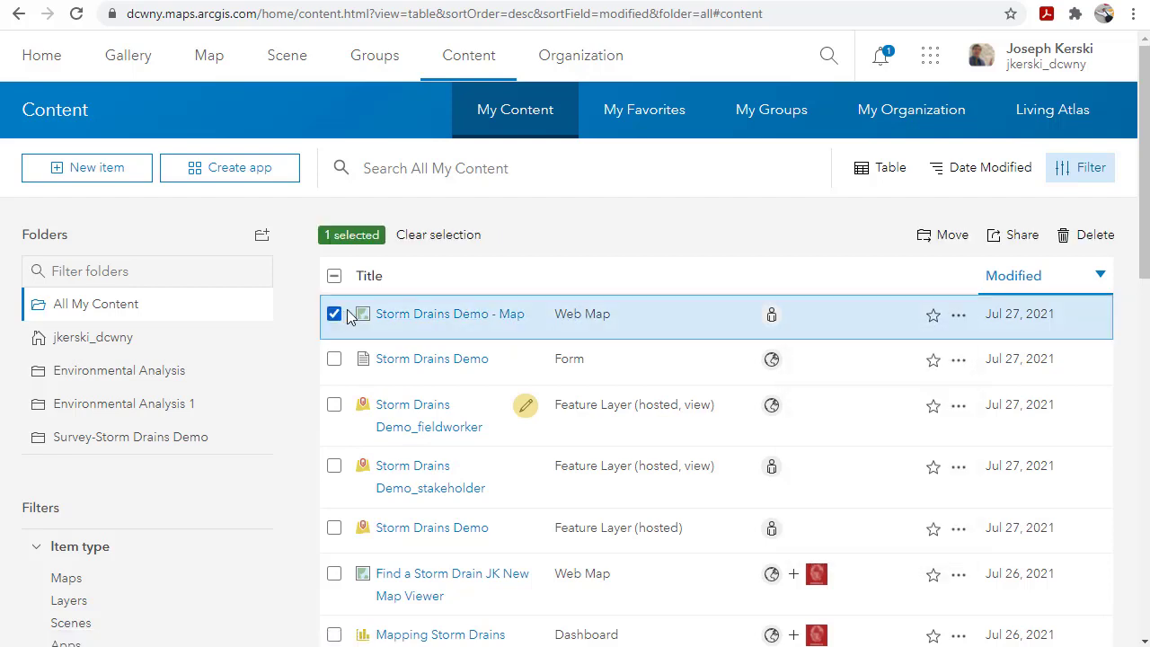
click(926, 239)
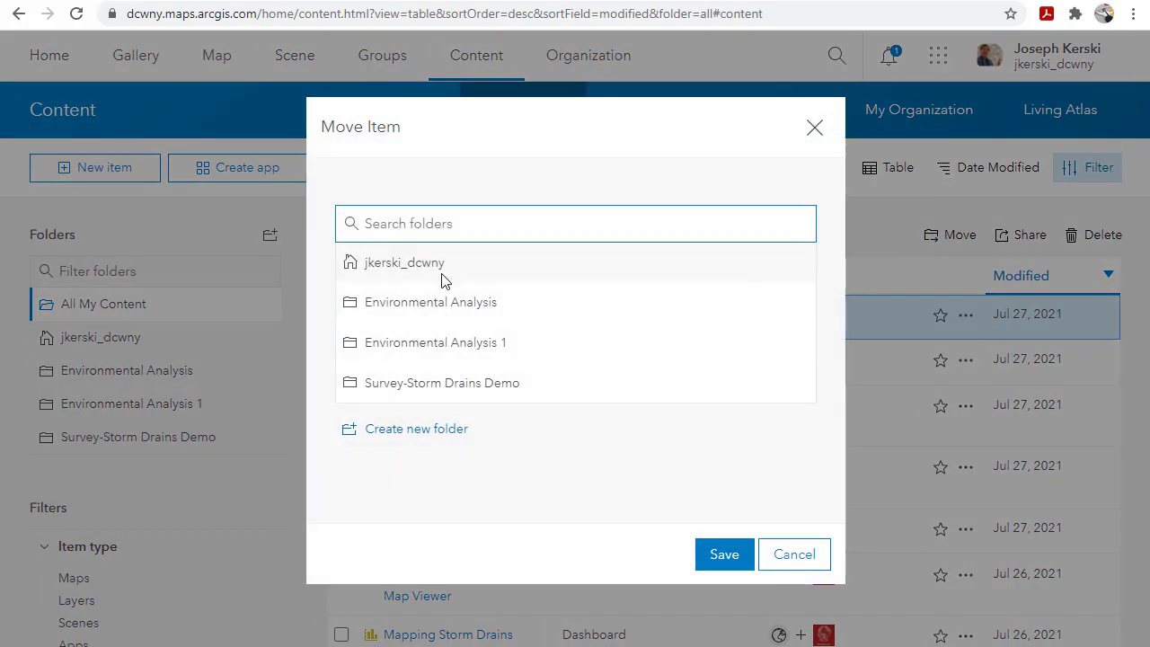
click(419, 387)
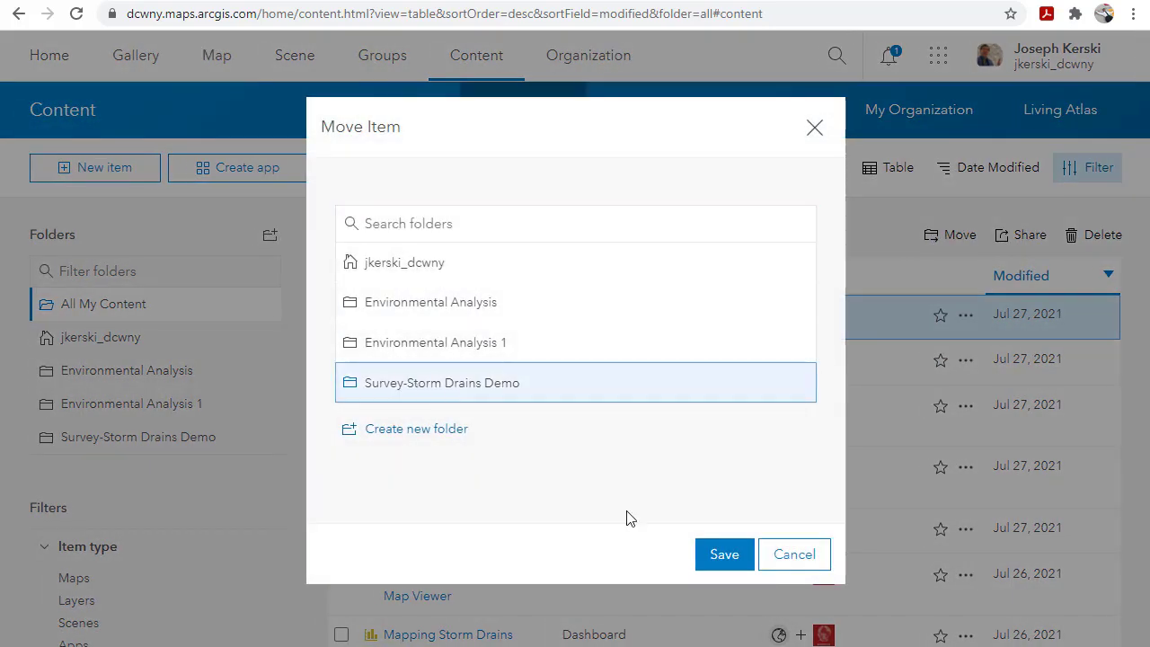
click(718, 557)
Step: From the Survey-Storm Drains Demo folder, open the Storm Drains Demo - Map item in Map Viewer
click(180, 438)
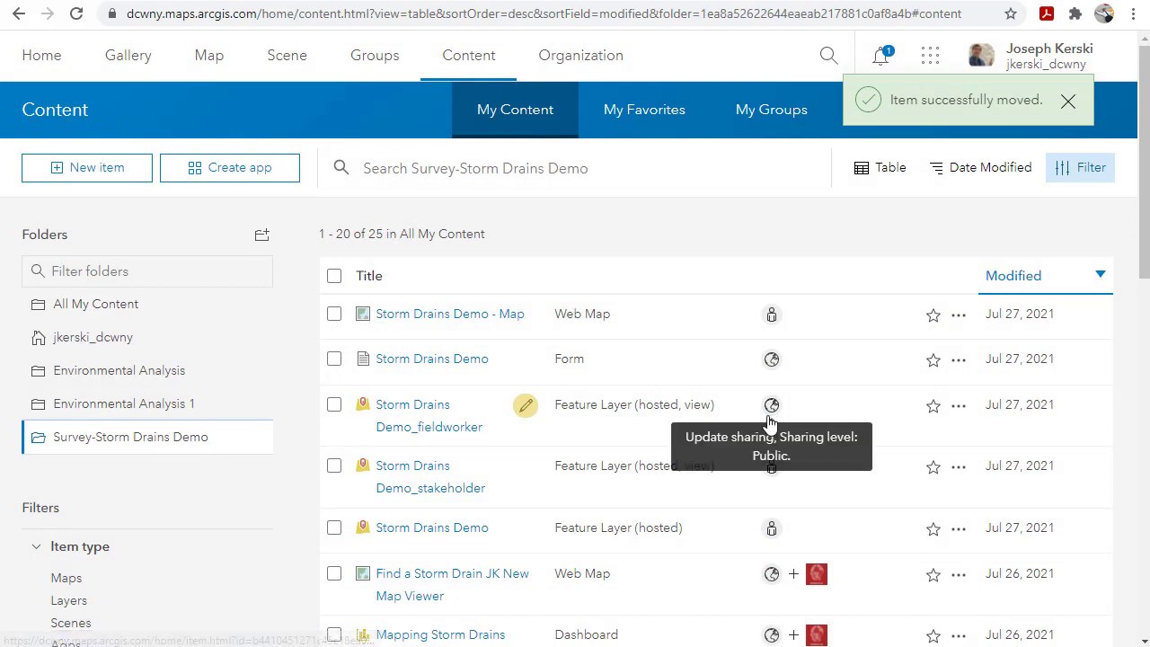
scroll(759, 410, down, 2)
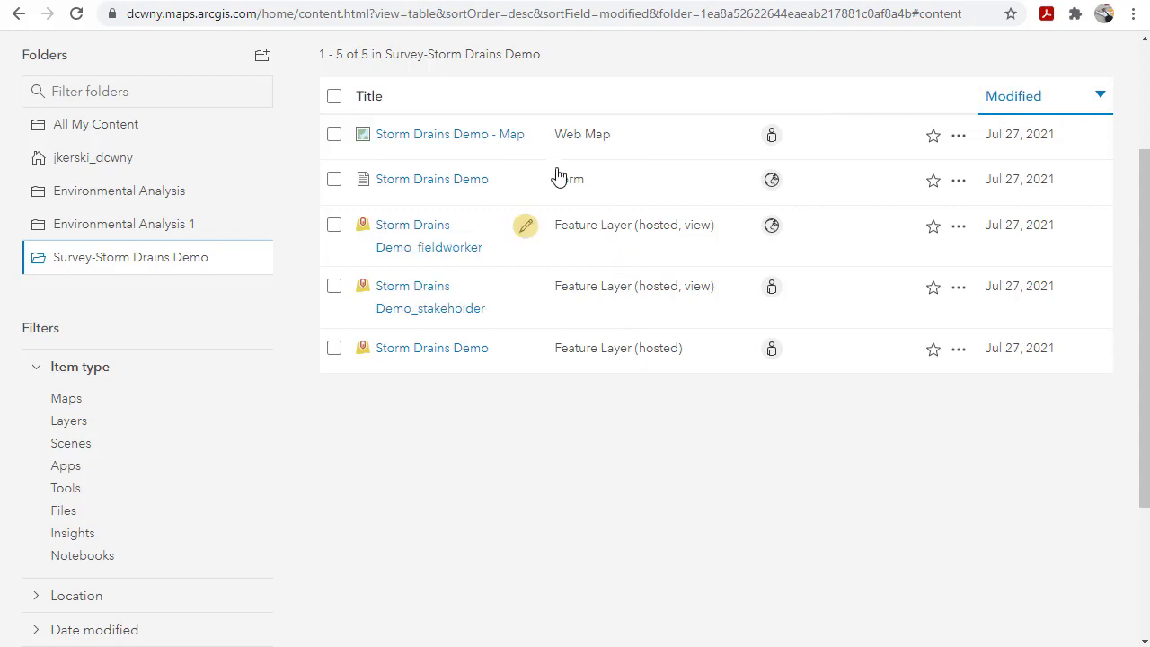
click(490, 140)
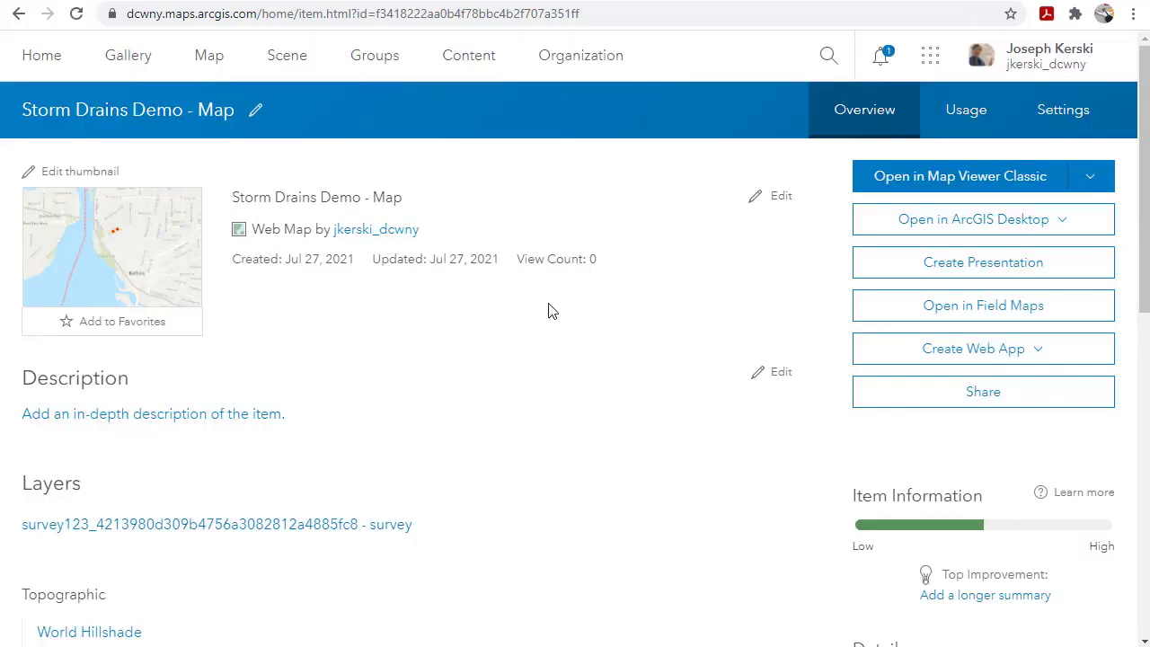
click(1091, 178)
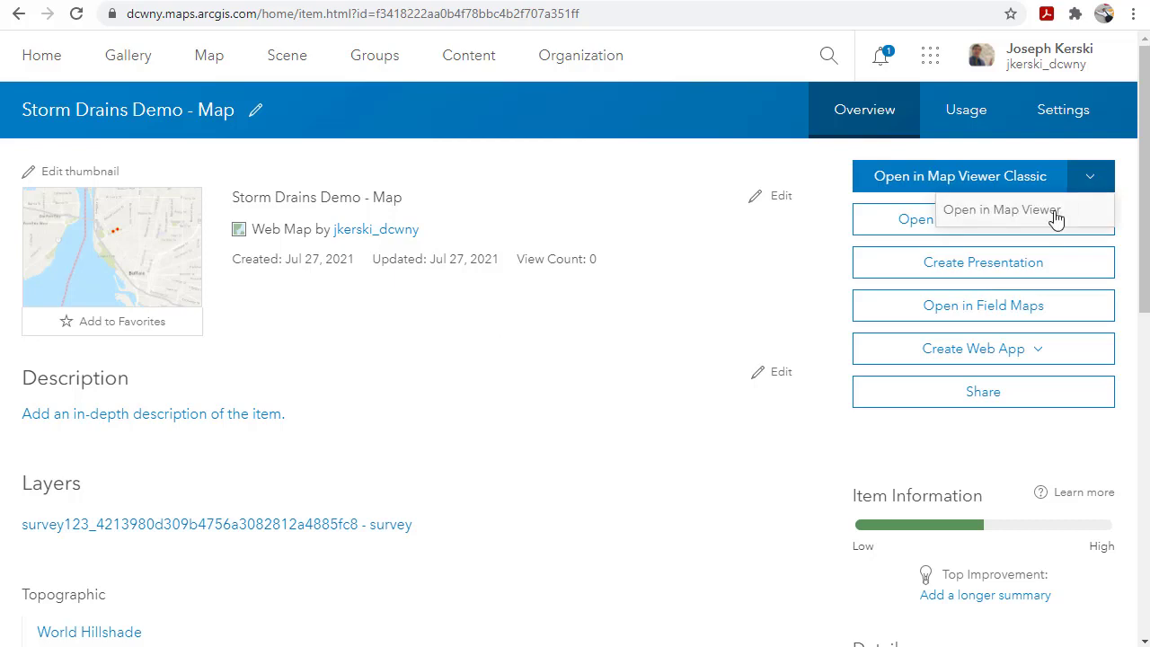
click(1038, 219)
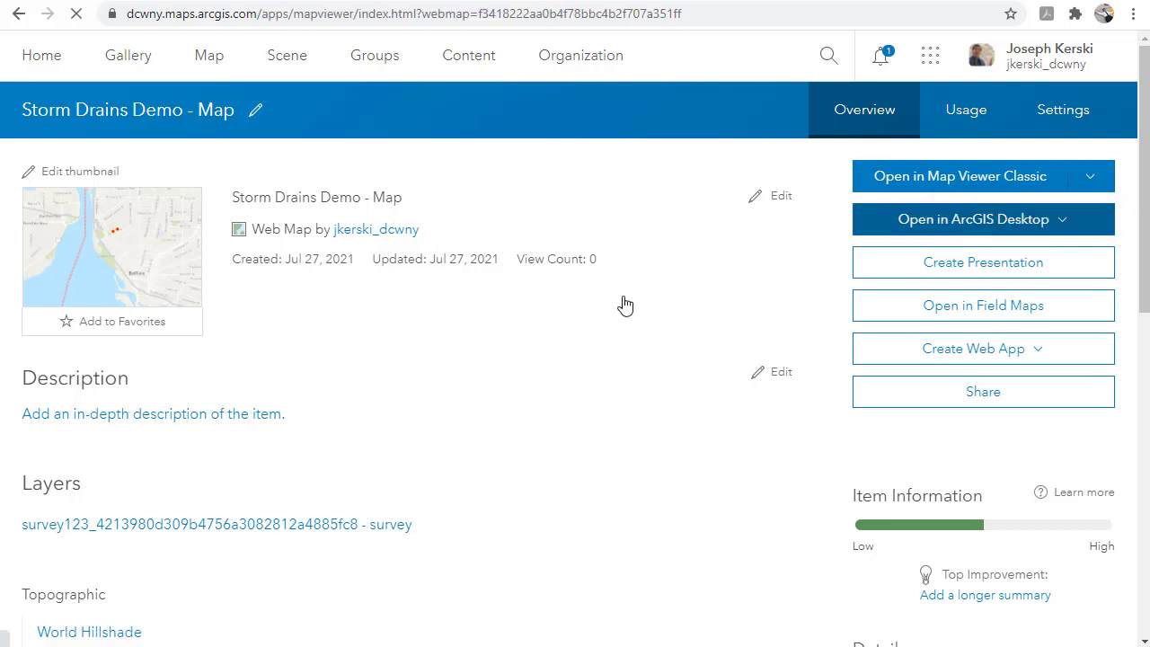
Step: Change the map's basemap to OpenStreetMap and close the basemap choices
scroll(731, 375, up, 3)
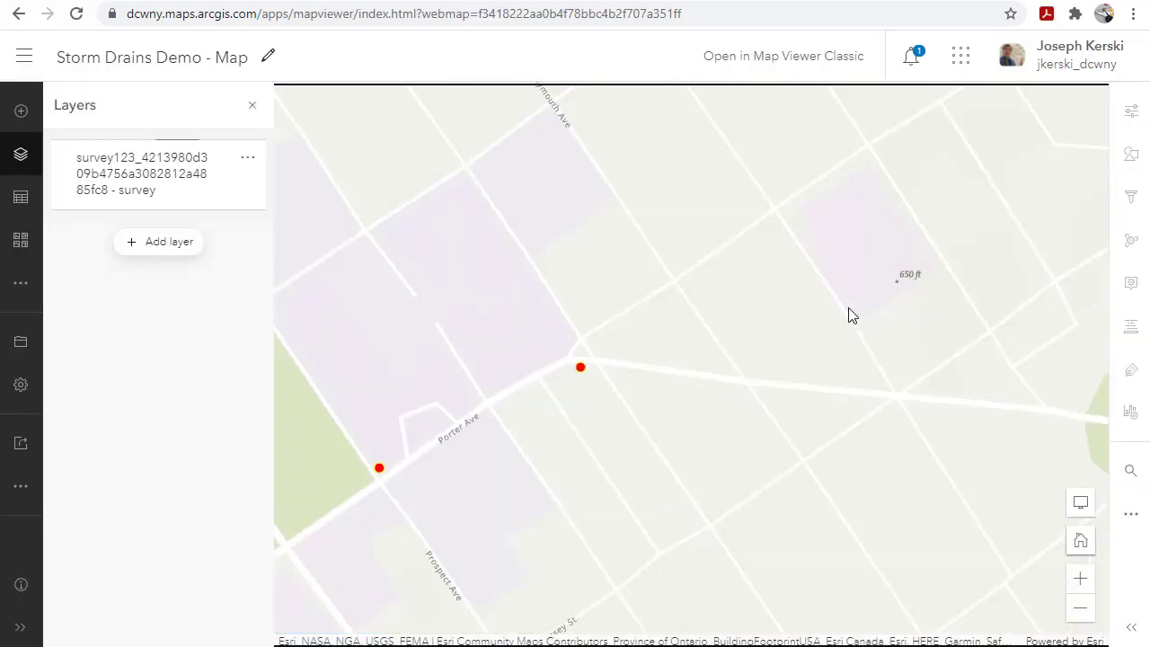
drag(847, 313, 951, 285)
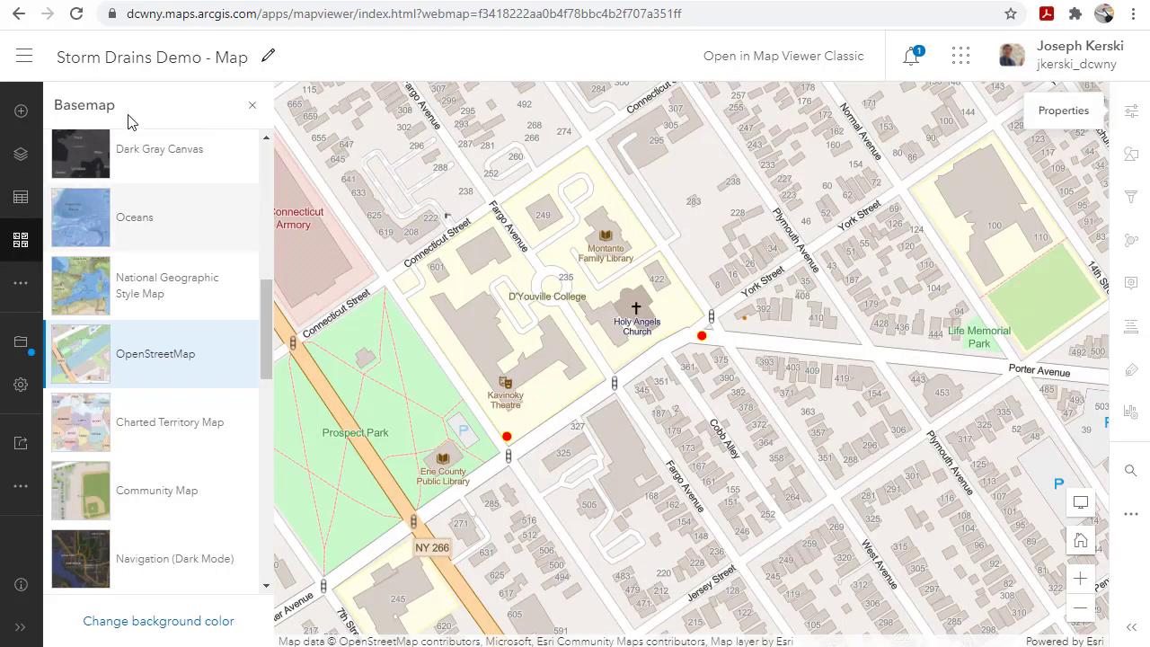
click(252, 111)
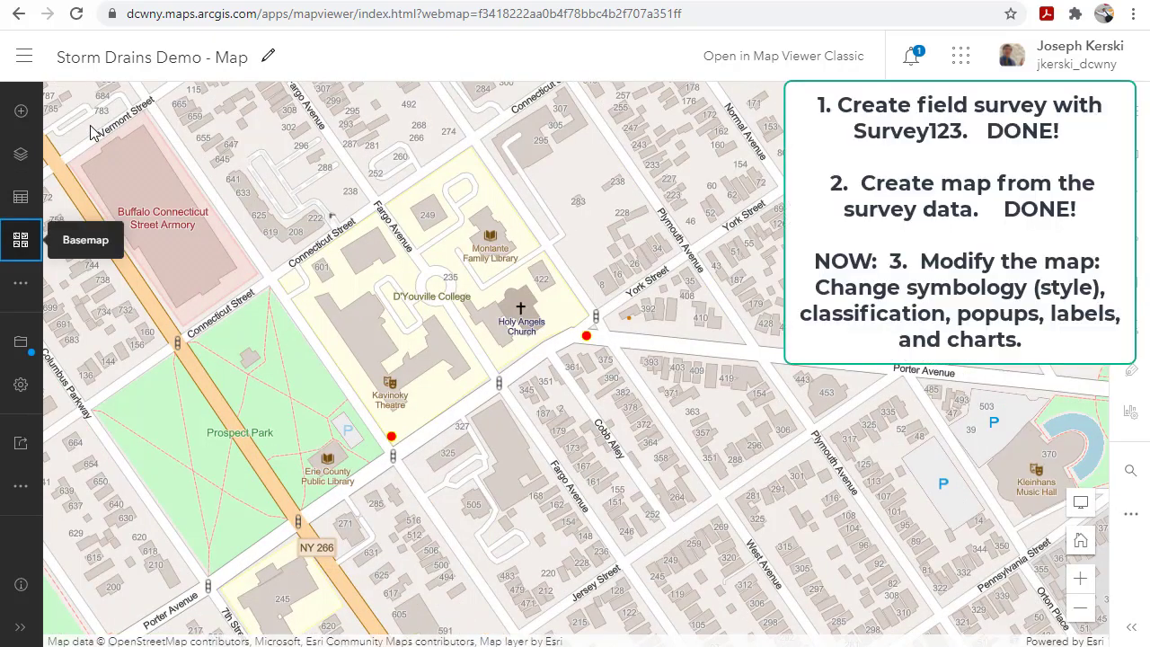
Step: Style the survey layer by the field "What is the approximate width of the storm drain?"
click(21, 155)
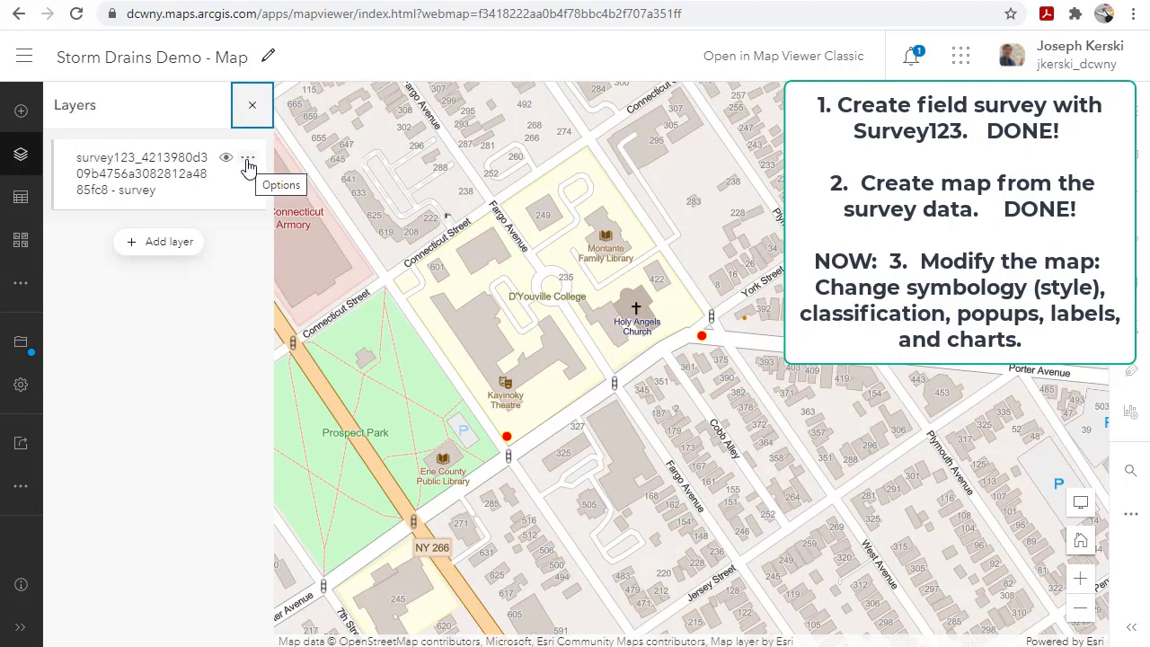
click(191, 176)
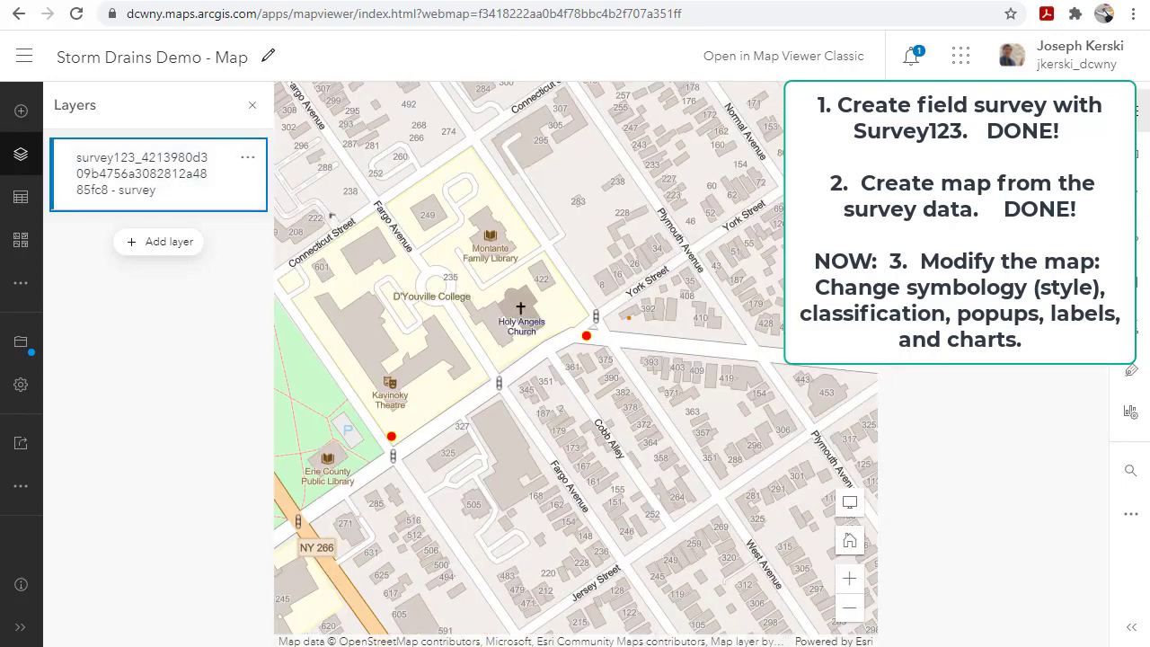
click(1139, 163)
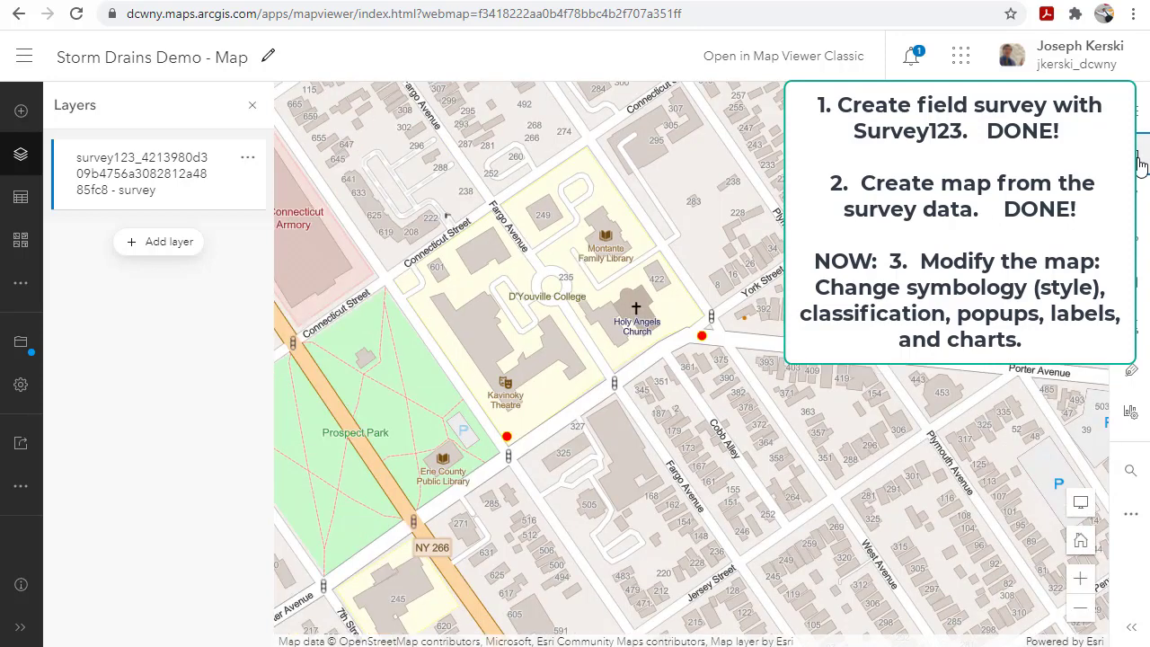
click(1137, 160)
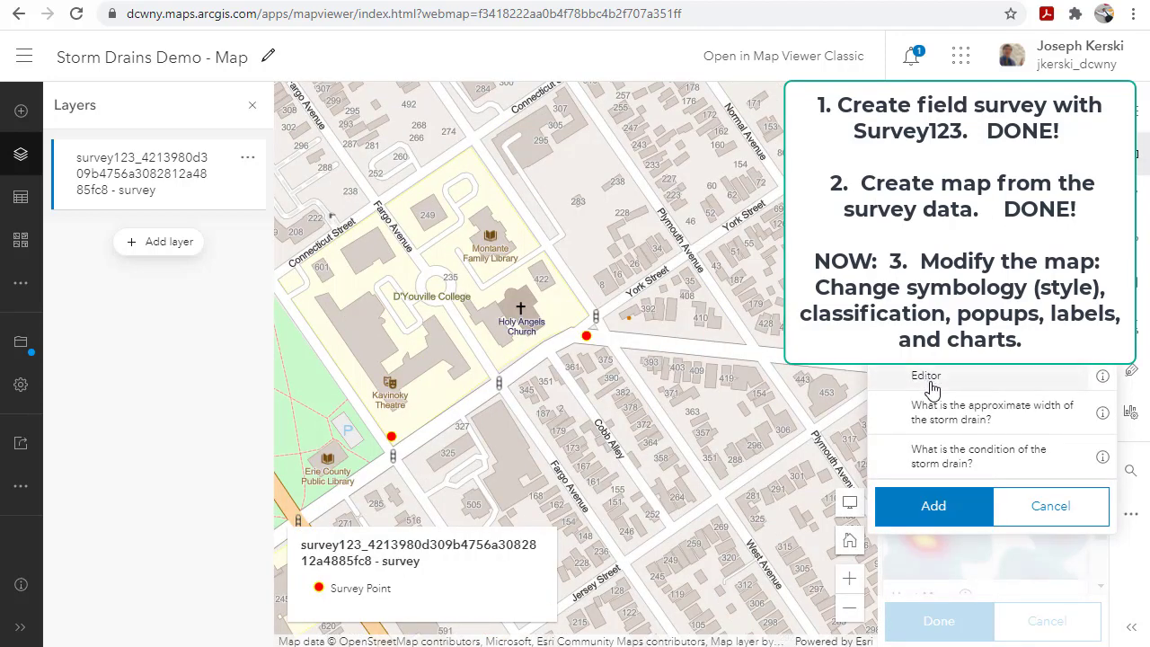
click(952, 413)
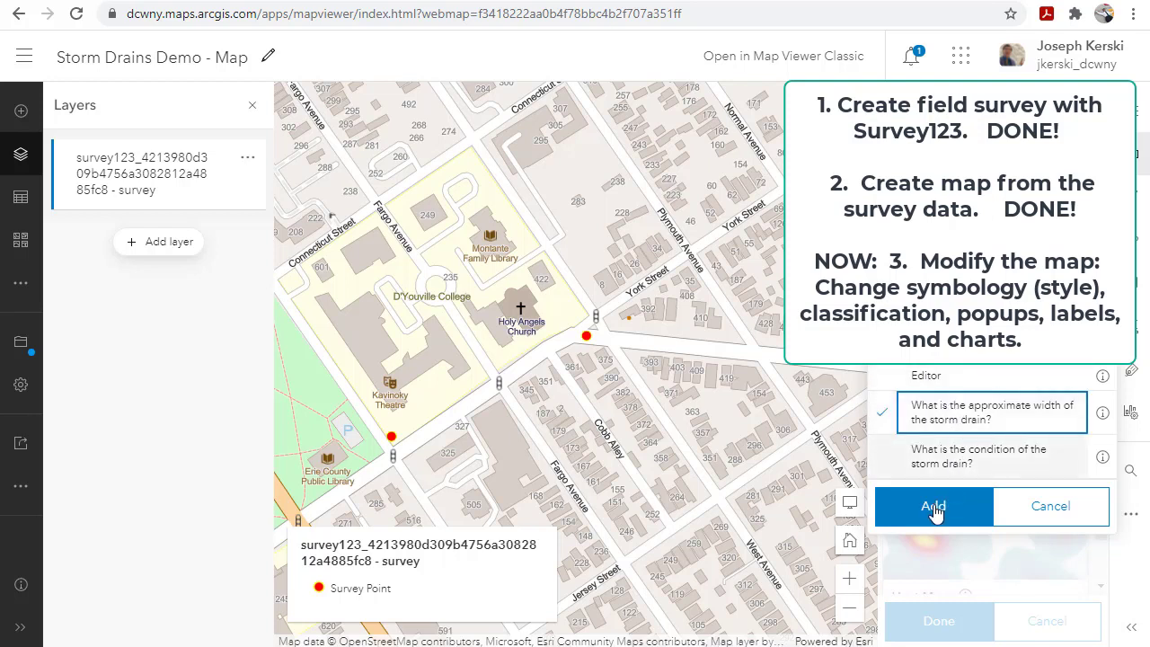
click(934, 508)
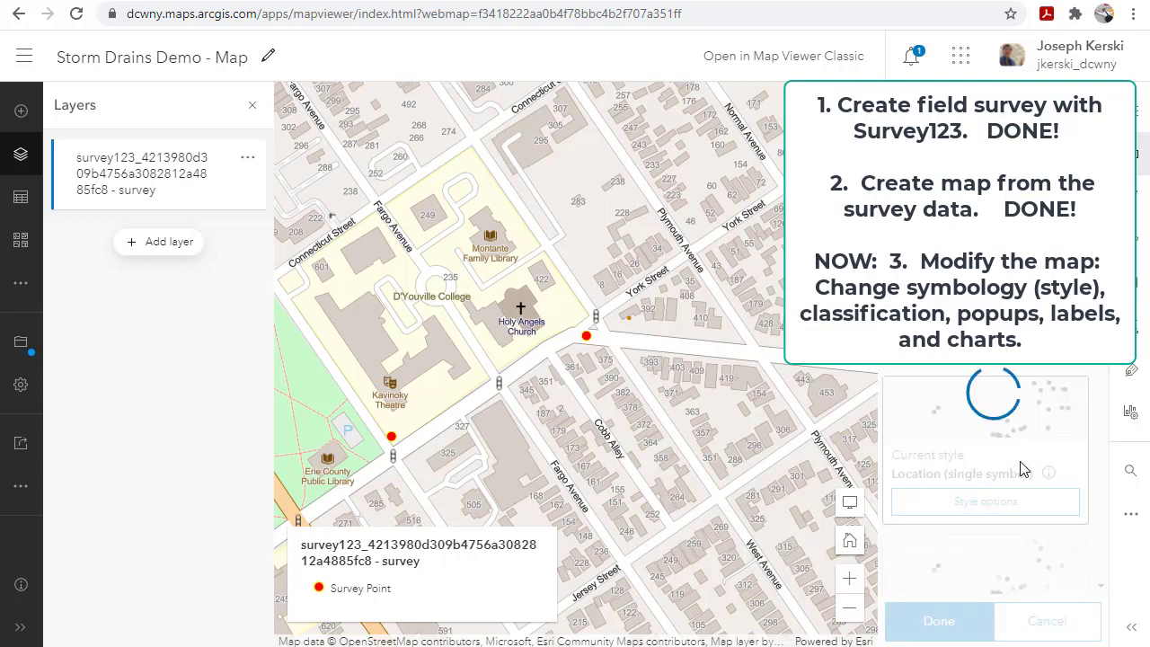
Step: Reduce the maximum symbol size of the width style to 46 and confirm the style options
scroll(1060, 427, down, 2)
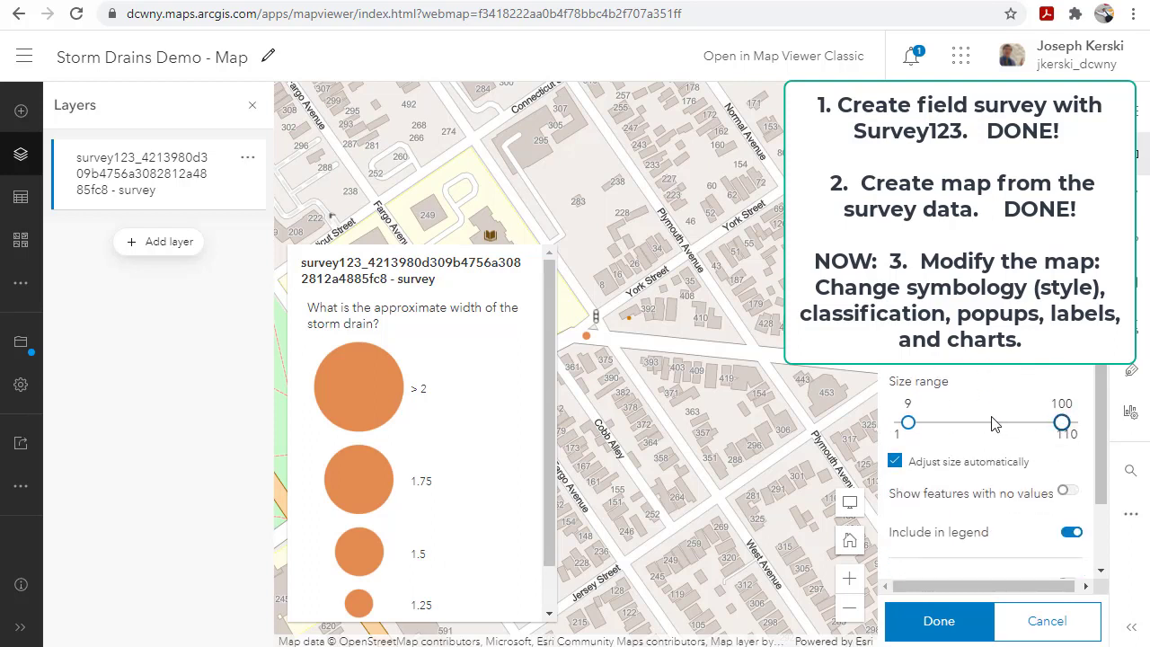
drag(1031, 424, 985, 424)
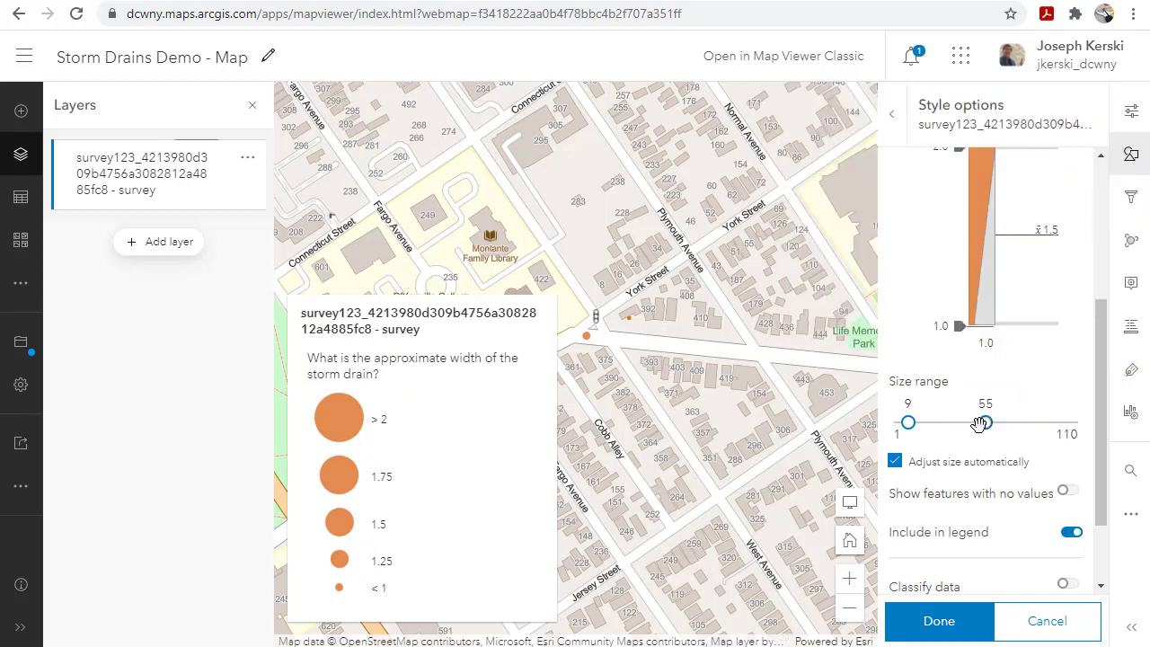
drag(979, 423, 970, 422)
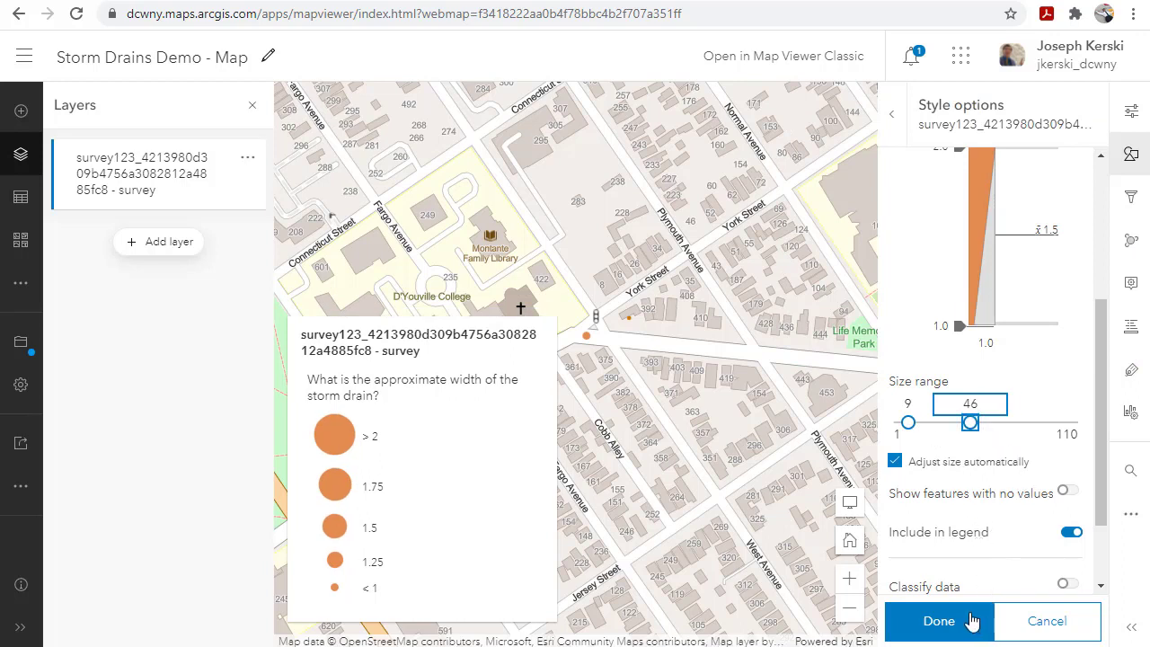
click(944, 620)
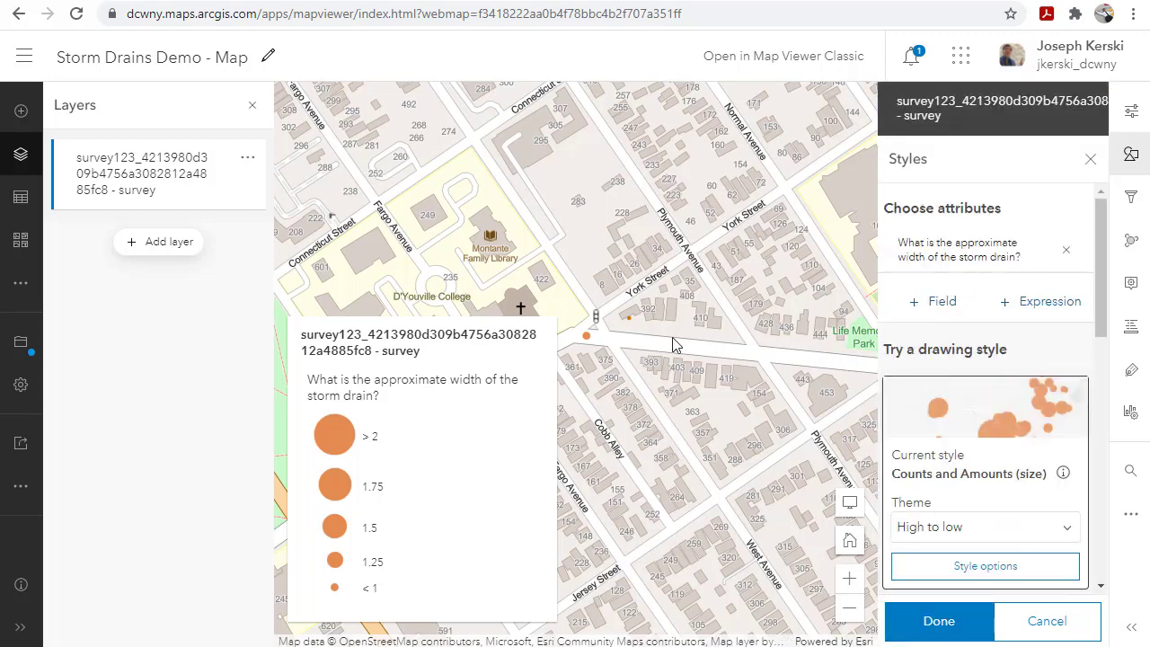
Step: Inspect the docked pop-up of the storm drain near Kavinoky Theatre, close it and apply the size style to the layer
drag(698, 304, 828, 187)
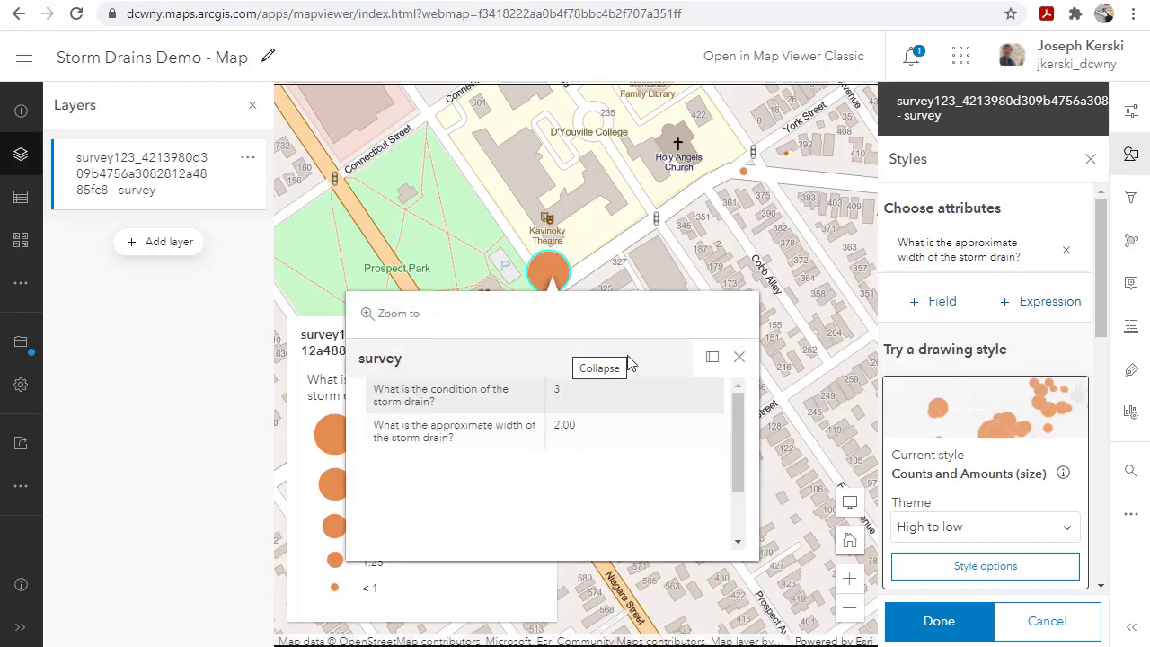
click(712, 361)
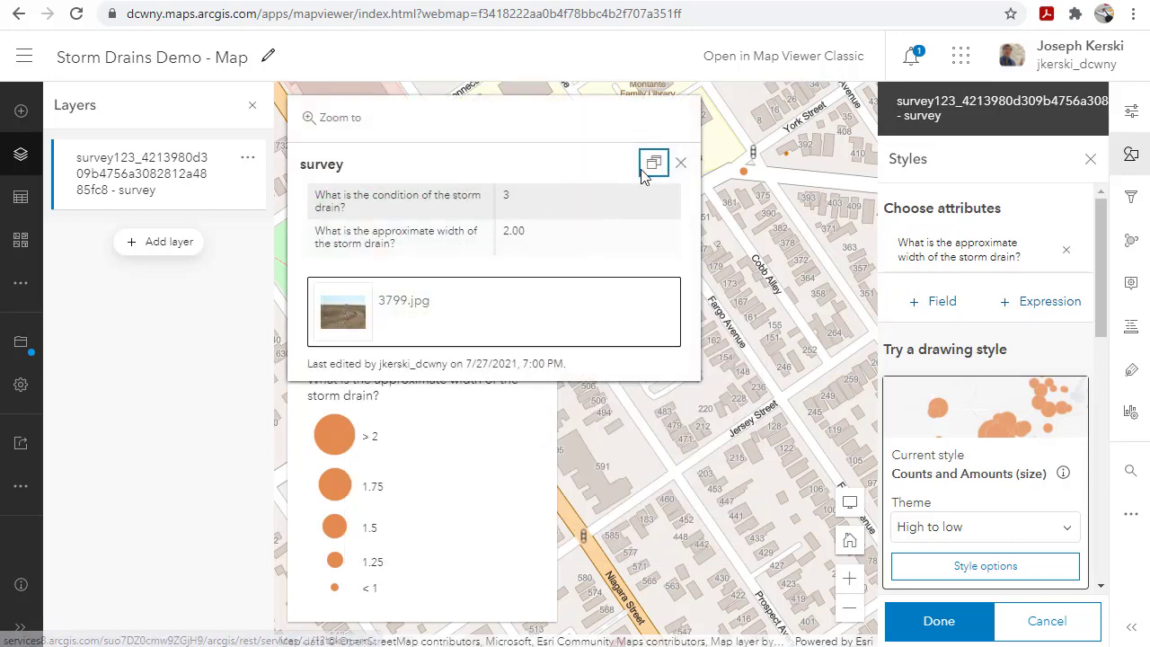
click(680, 165)
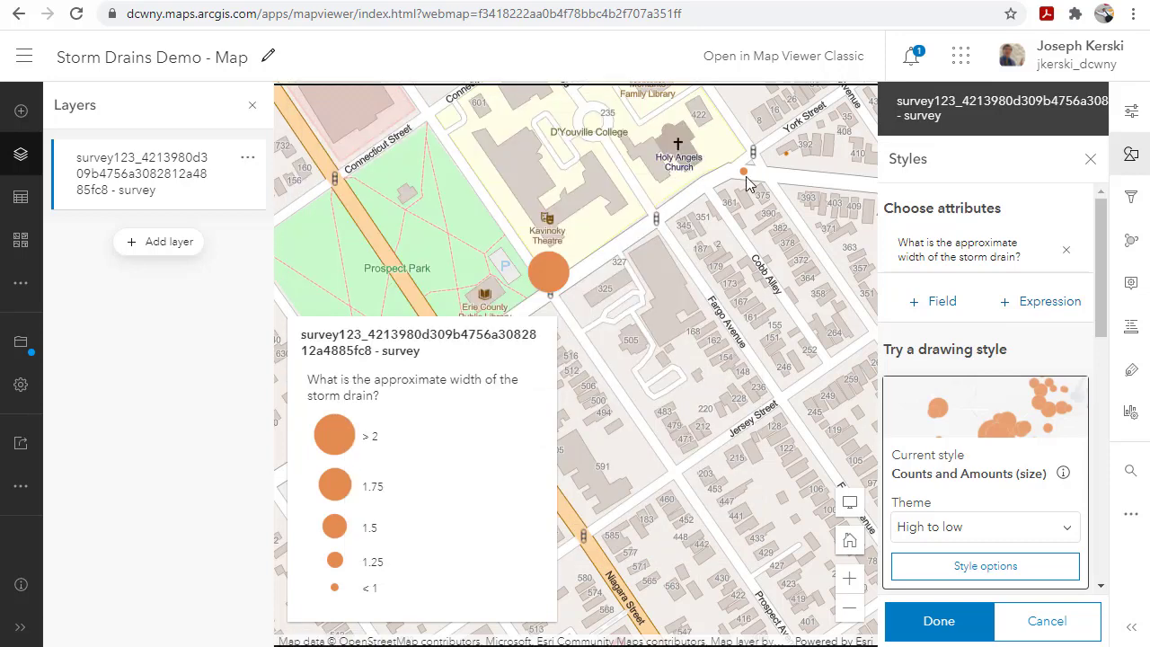
click(938, 621)
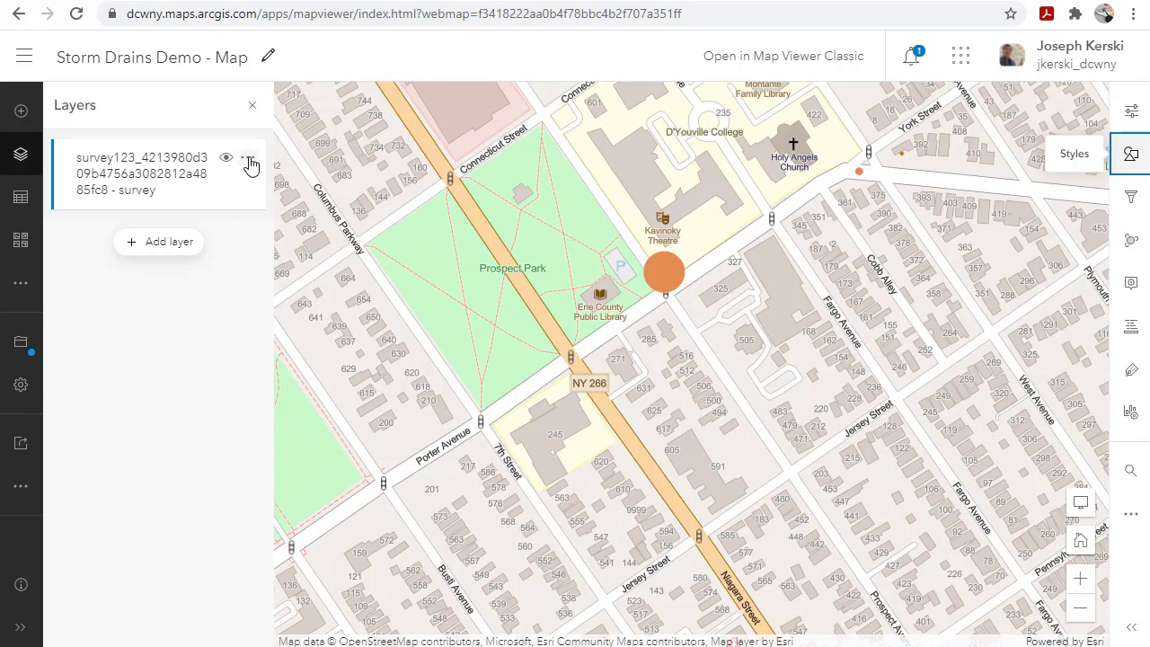
Step: Show the survey layer's attribute table, examine its condition, width and attachments columns, and close it
click(248, 159)
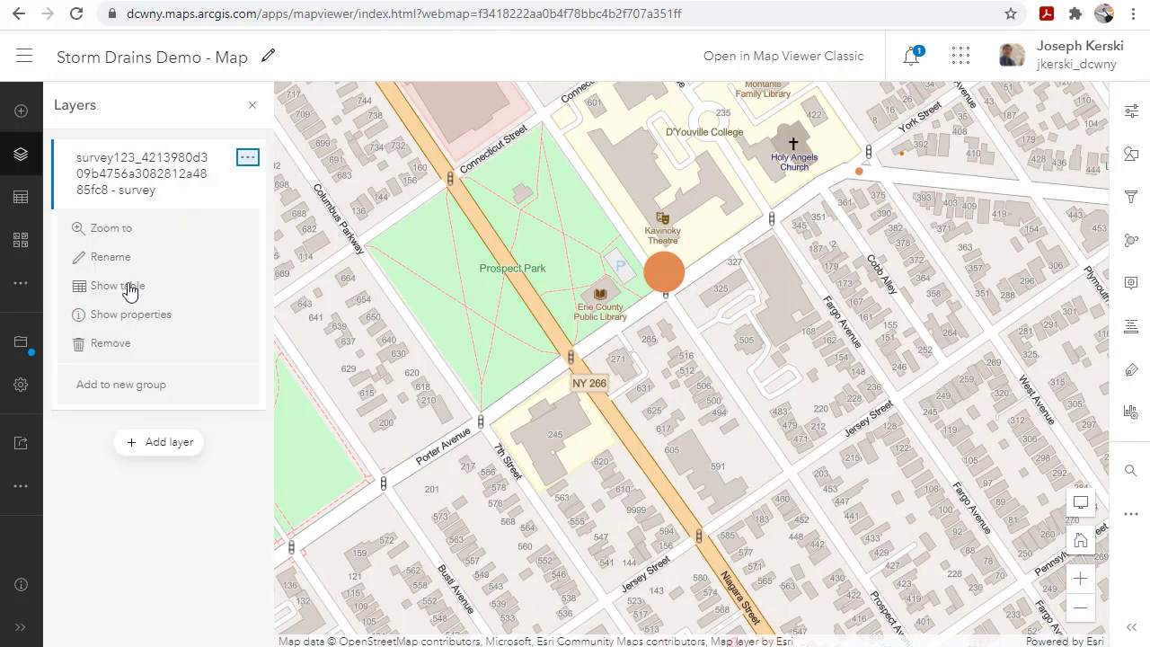
click(129, 286)
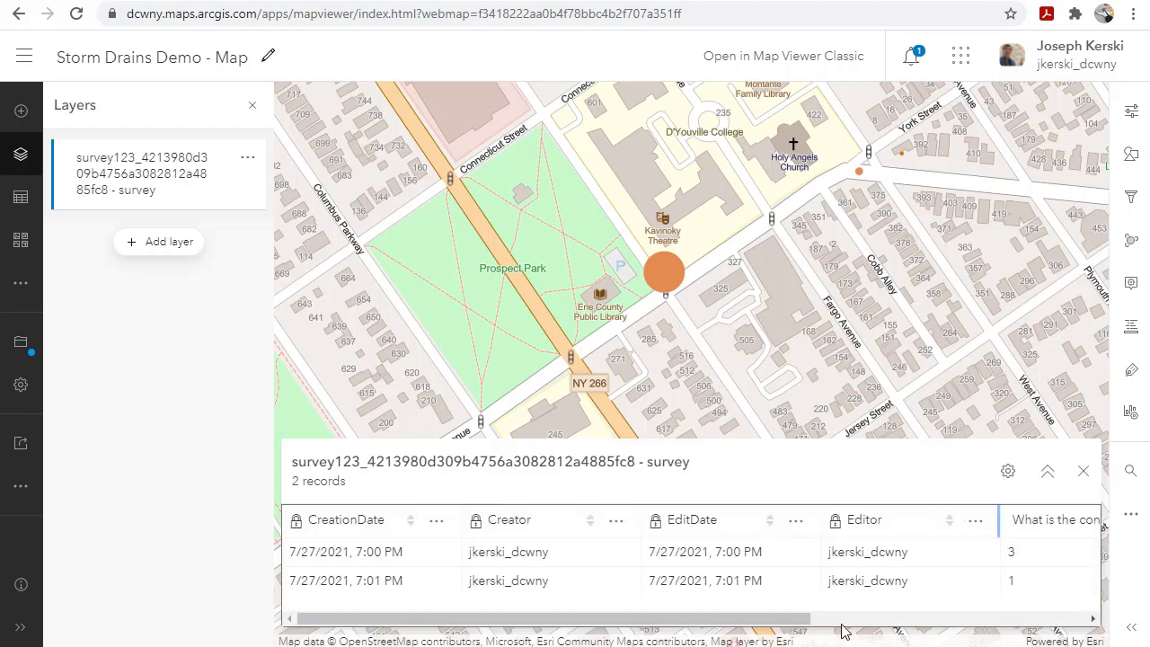
scroll(901, 636, right, 5)
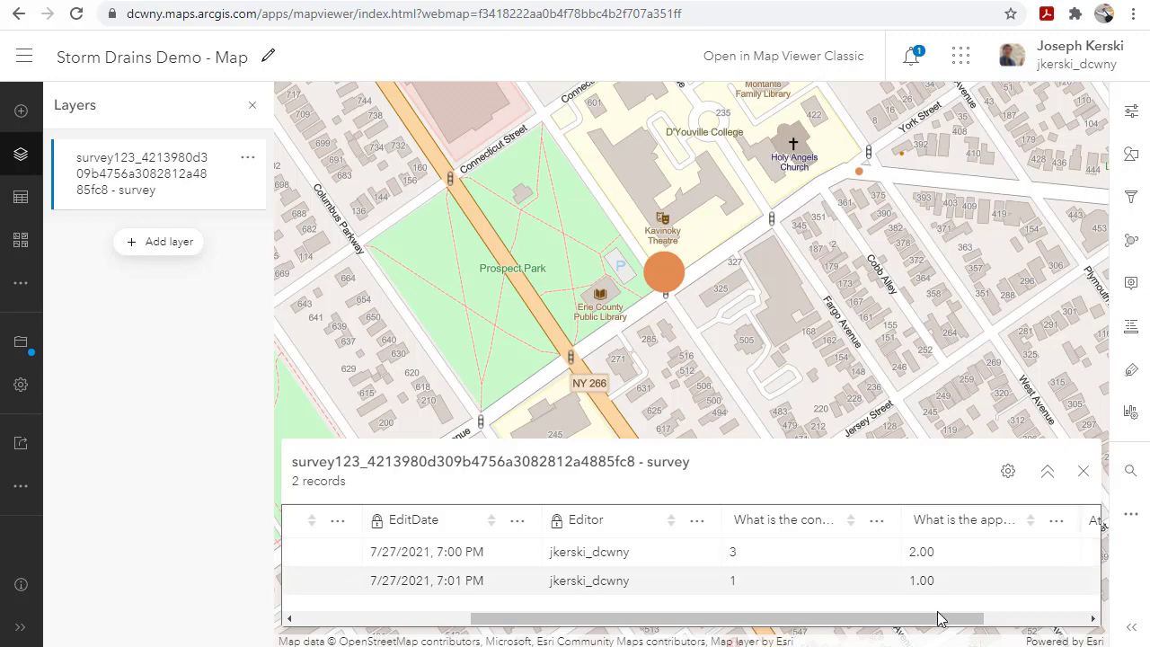
drag(970, 618, 1025, 620)
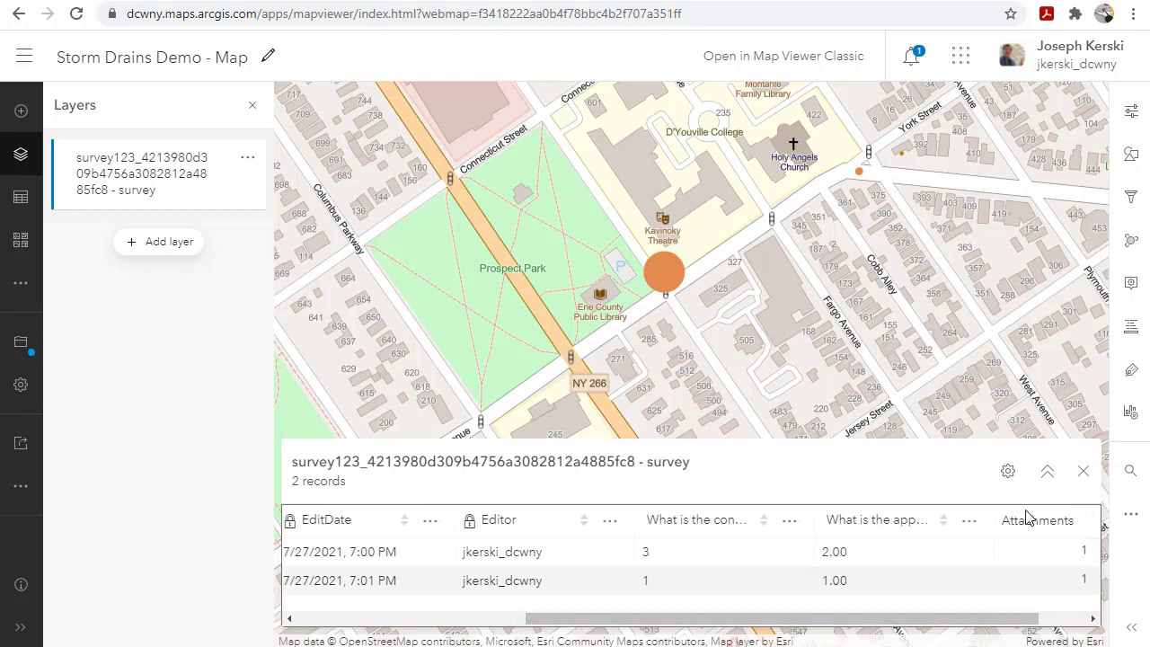
click(1083, 471)
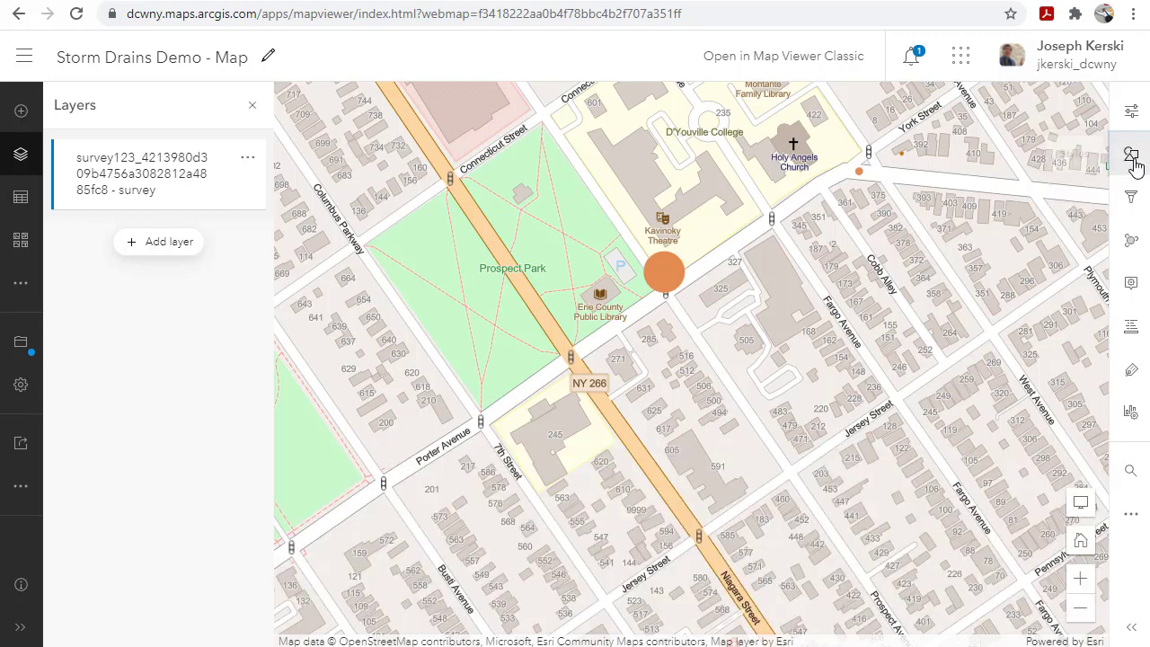
Step: Add the field "What is the condition of the storm drain?" to the survey layer's style and apply Types and Size
click(1133, 167)
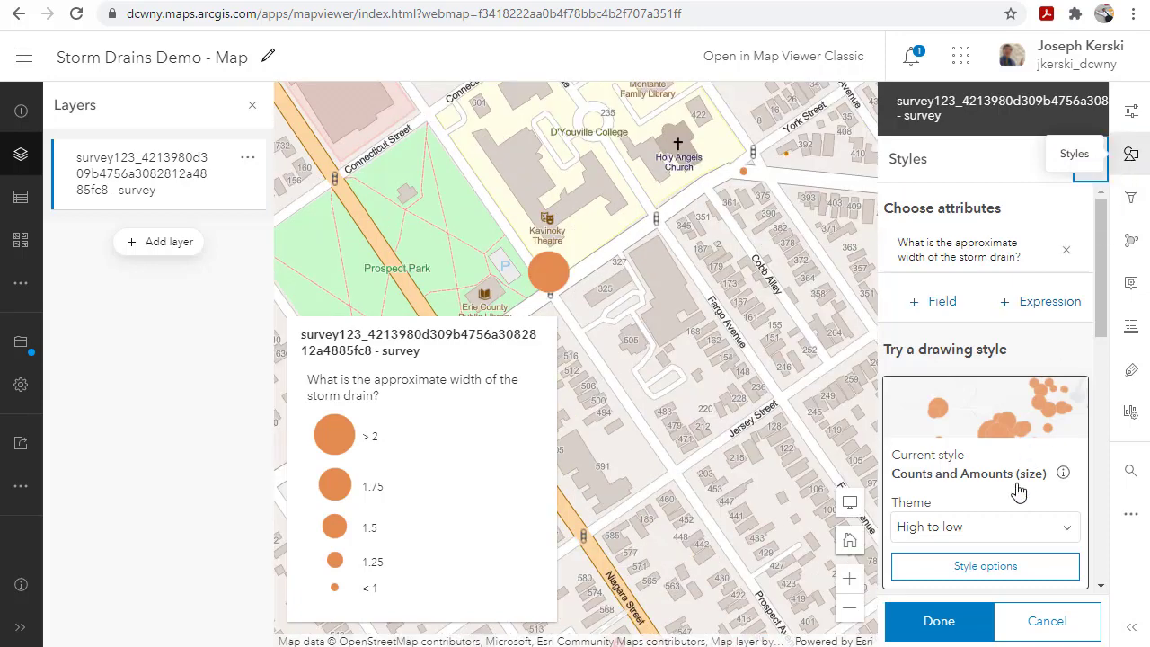
click(943, 304)
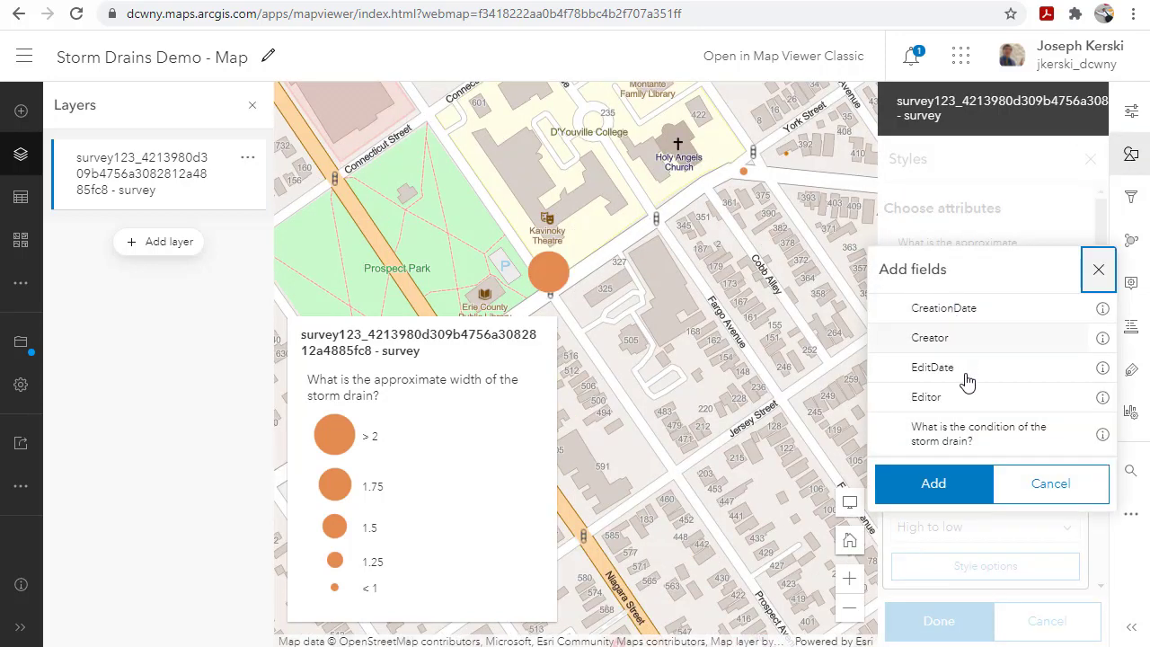
click(946, 432)
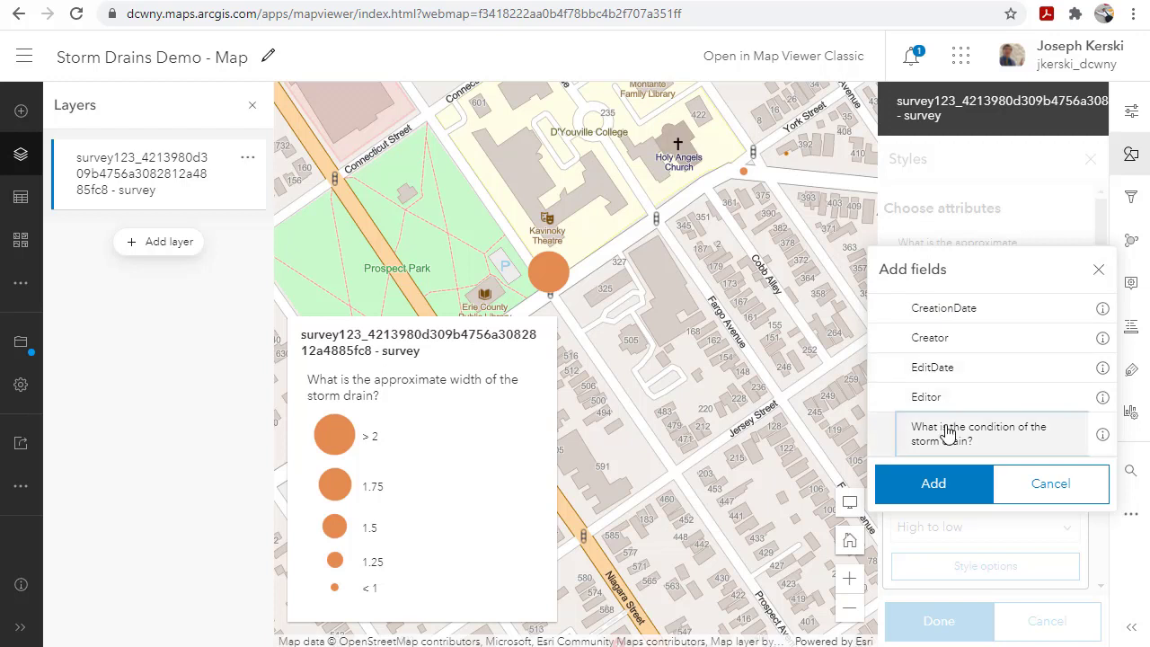
click(934, 483)
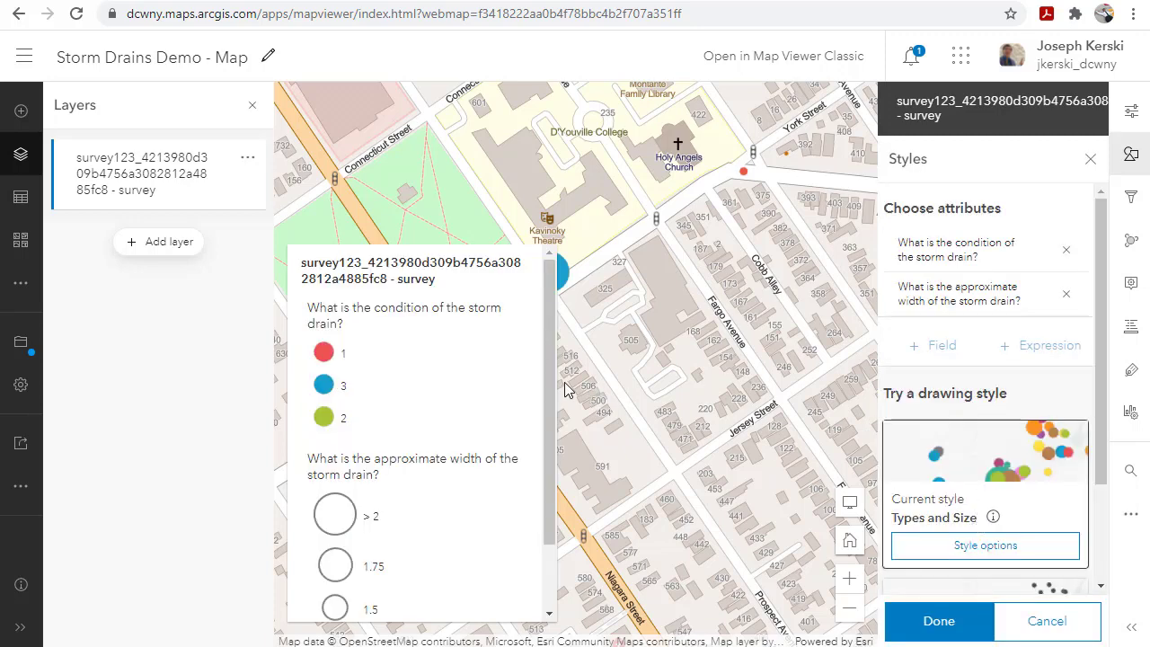
click(937, 621)
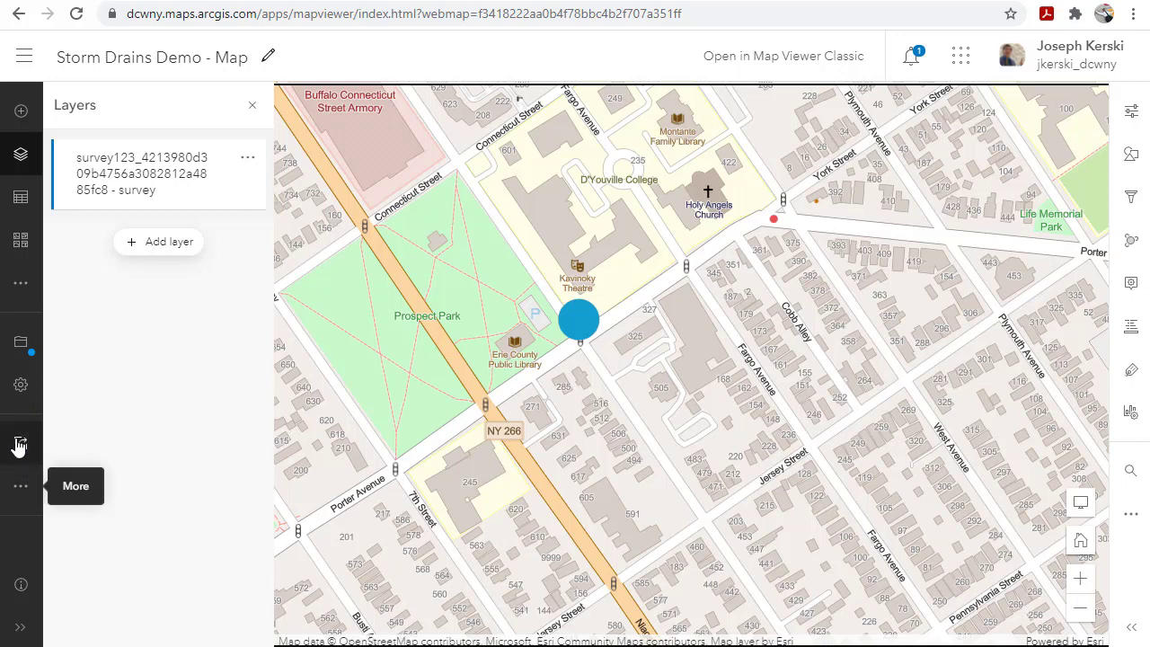
Step: Show the map legend and remove the storm drain width attribute from the survey layer's style
click(22, 297)
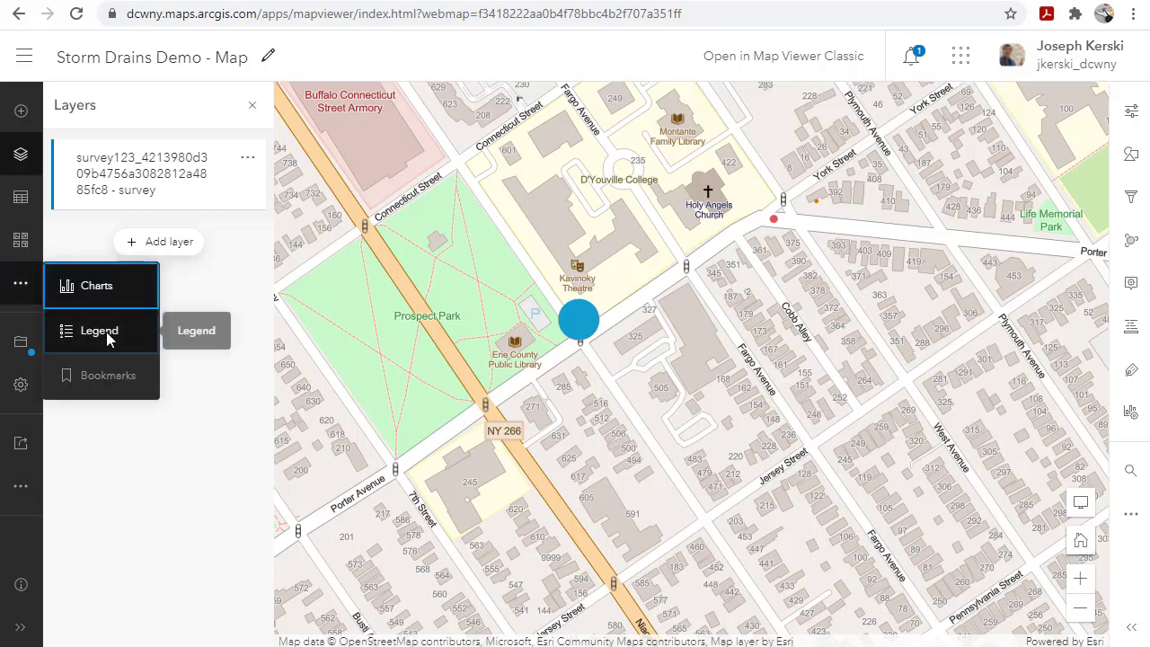
click(103, 337)
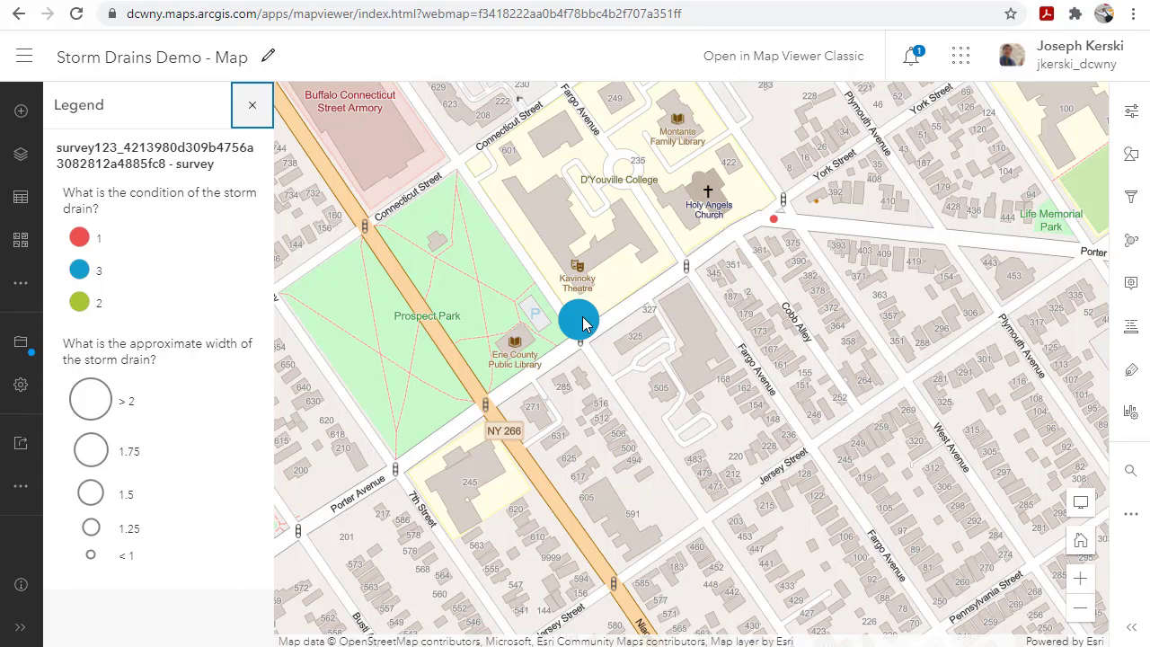
click(1129, 158)
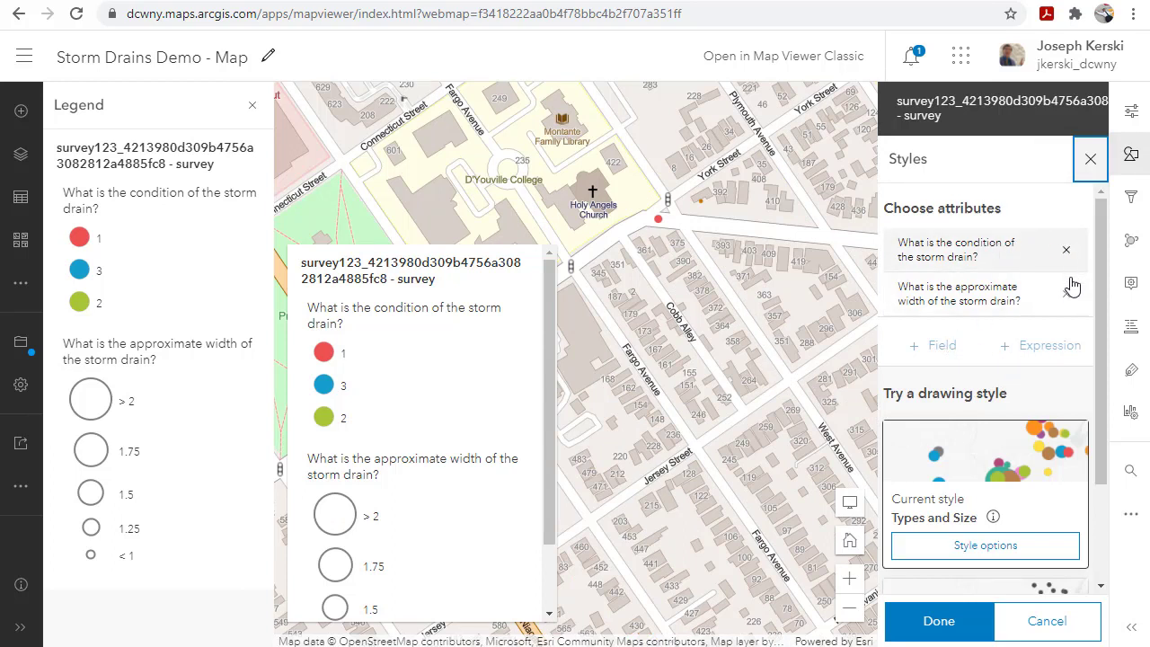
click(1067, 297)
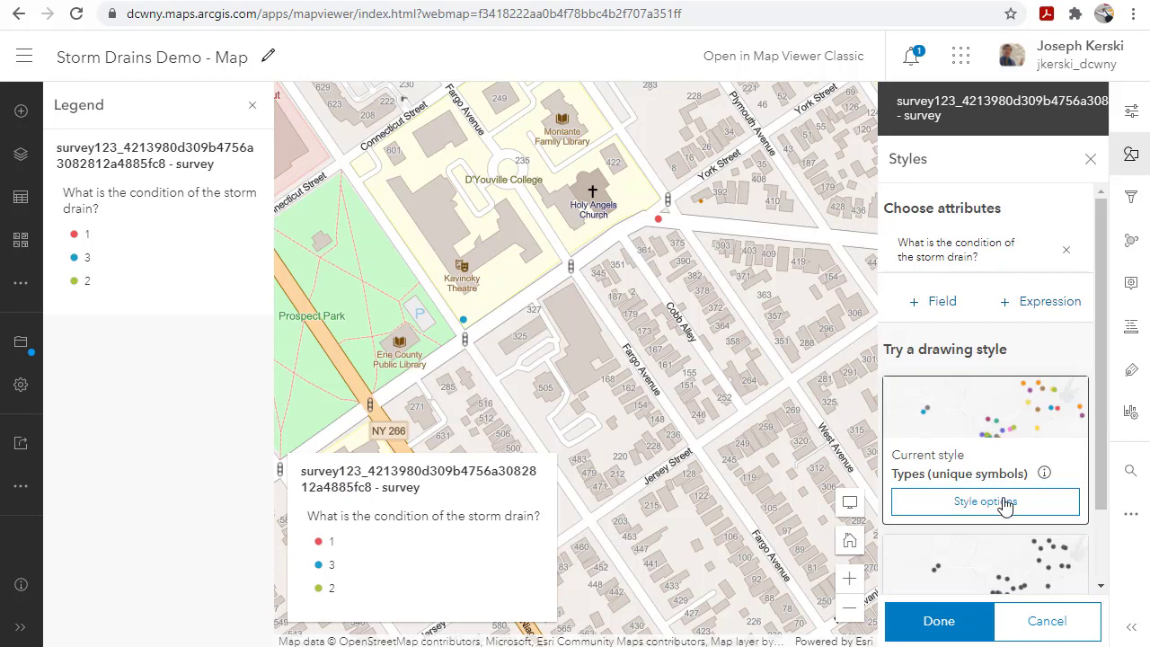
Step: Change the symbol for condition 1 to the blue water-waves icon from the Government symbol set
scroll(1004, 505, down, 1)
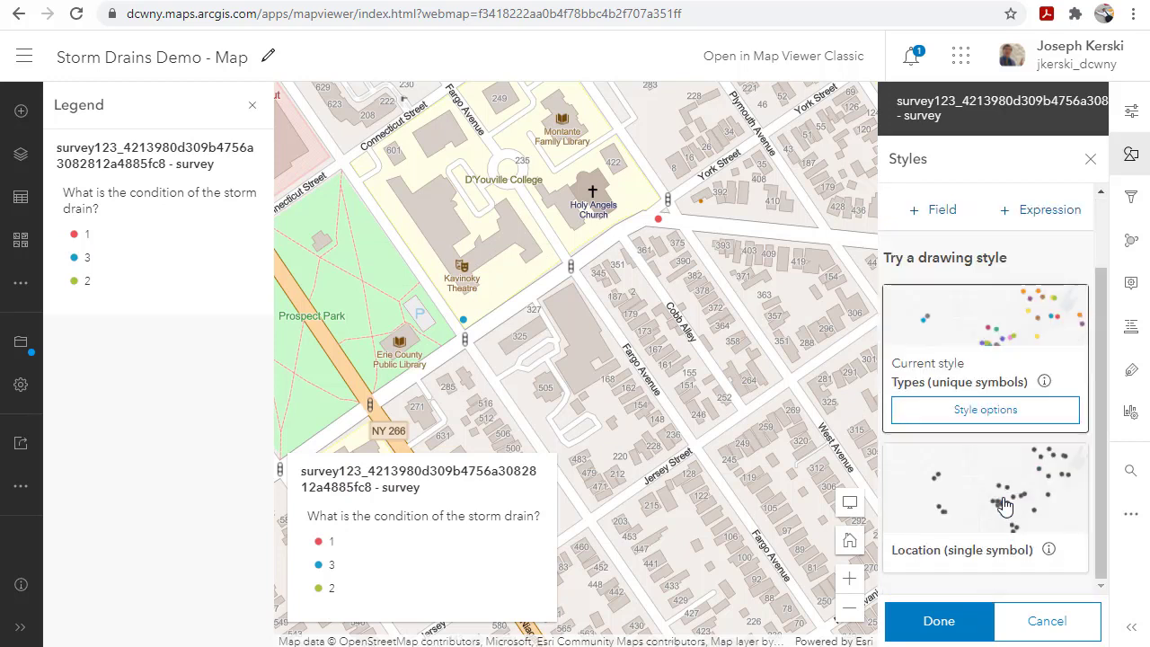
click(1004, 412)
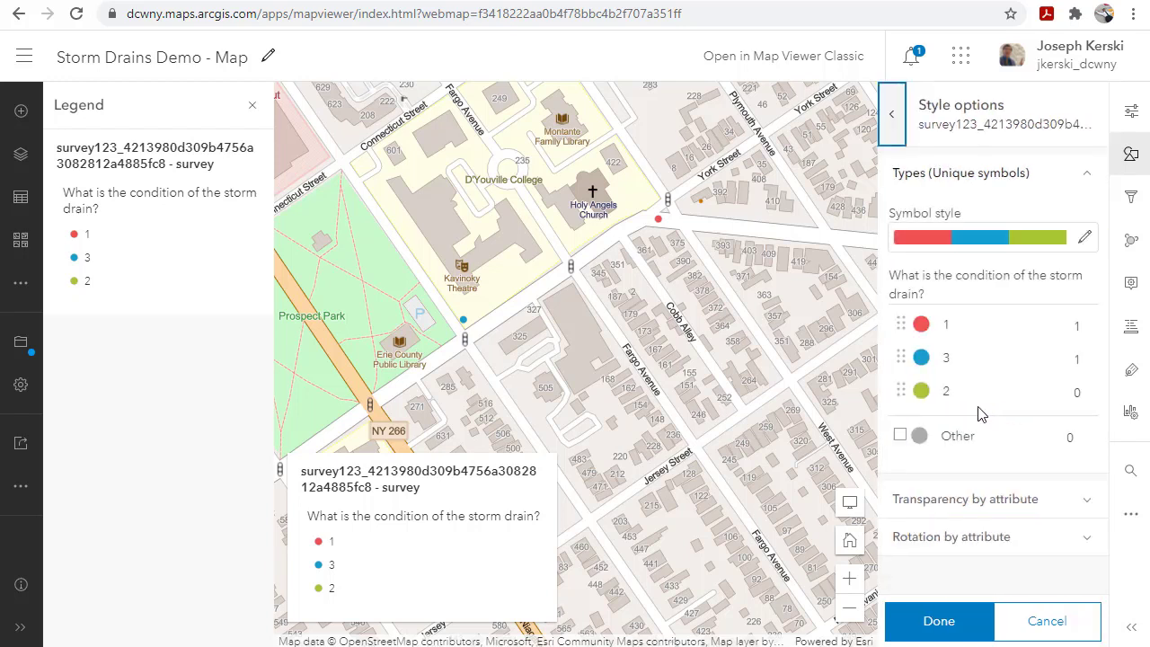
click(922, 326)
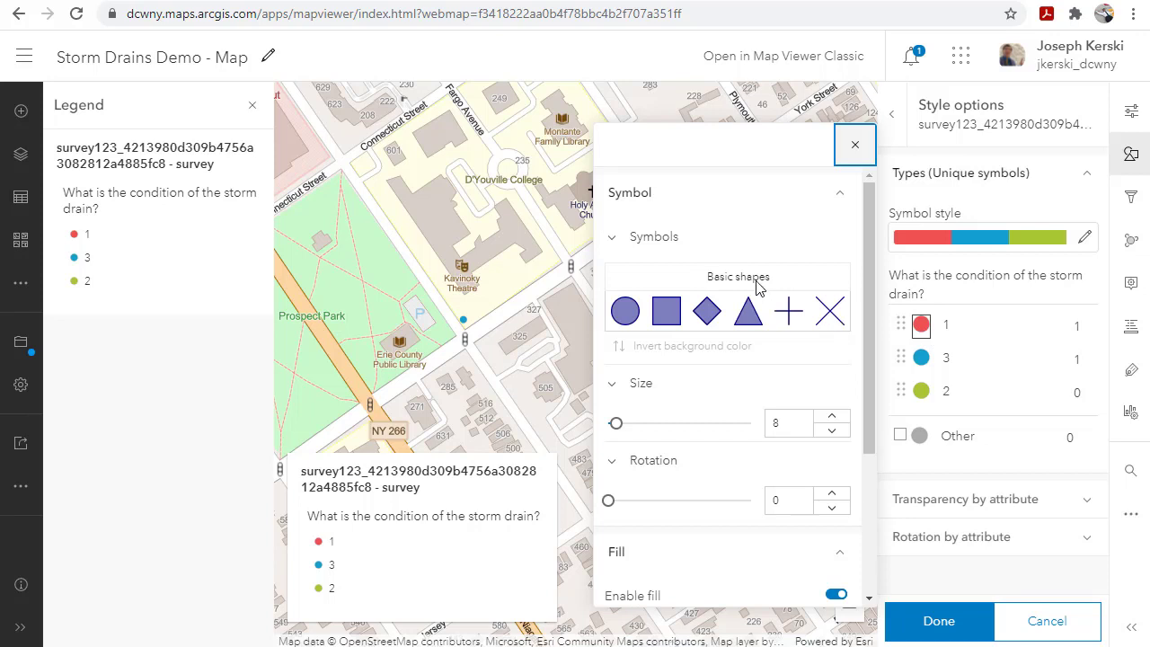
click(675, 238)
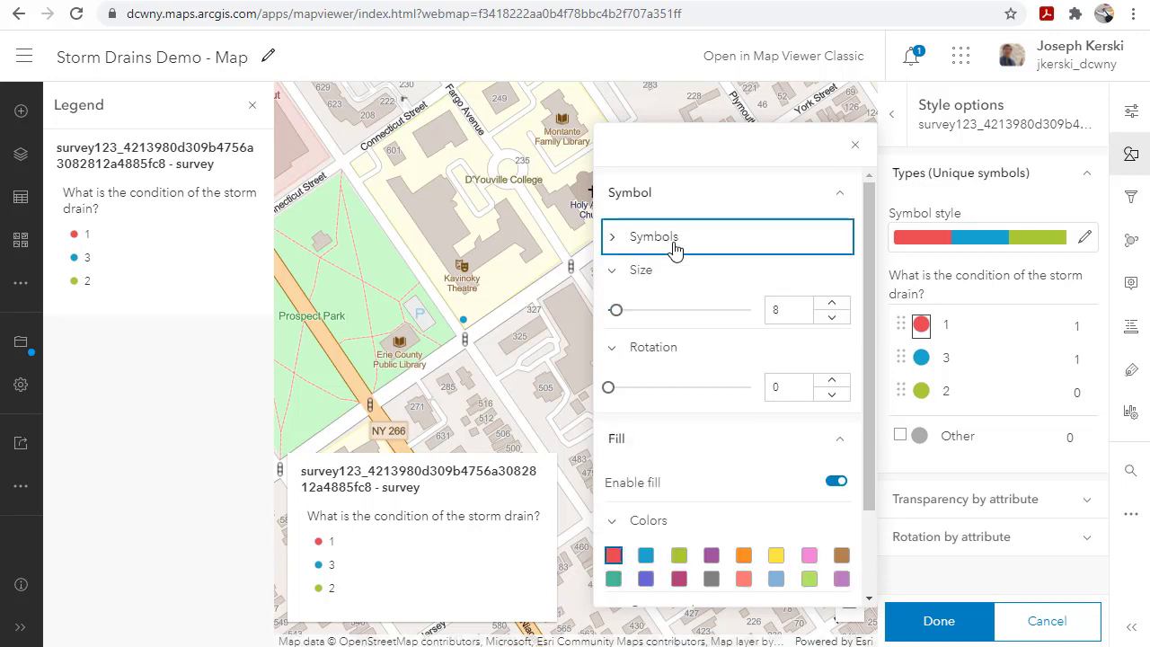
click(615, 240)
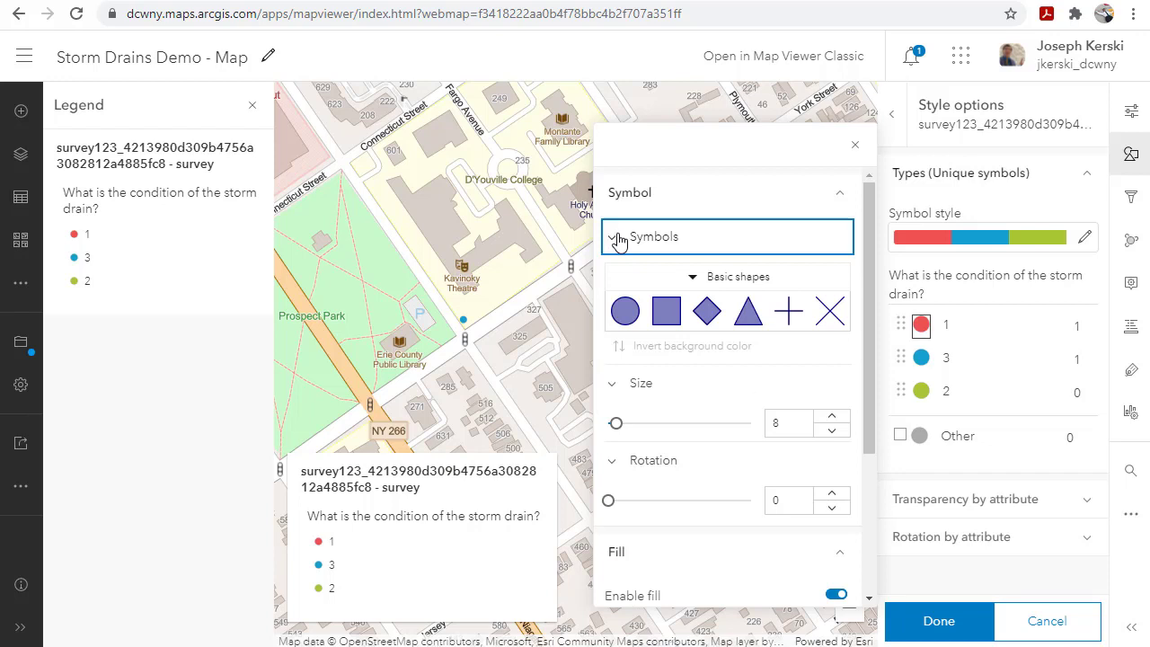
click(697, 284)
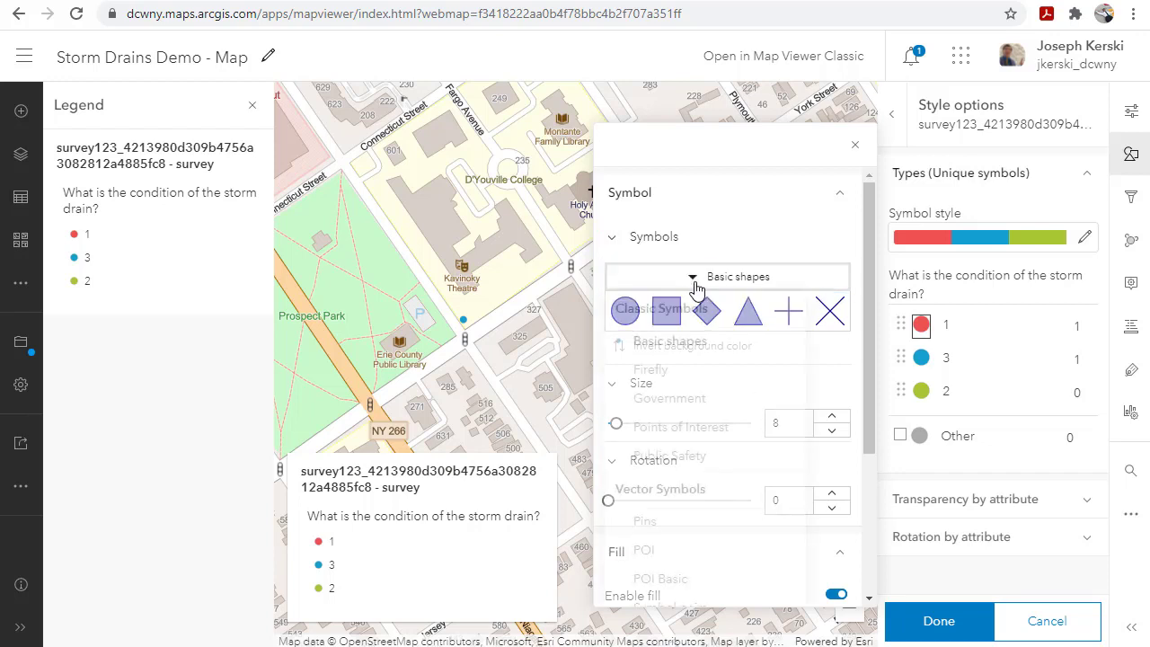
click(722, 405)
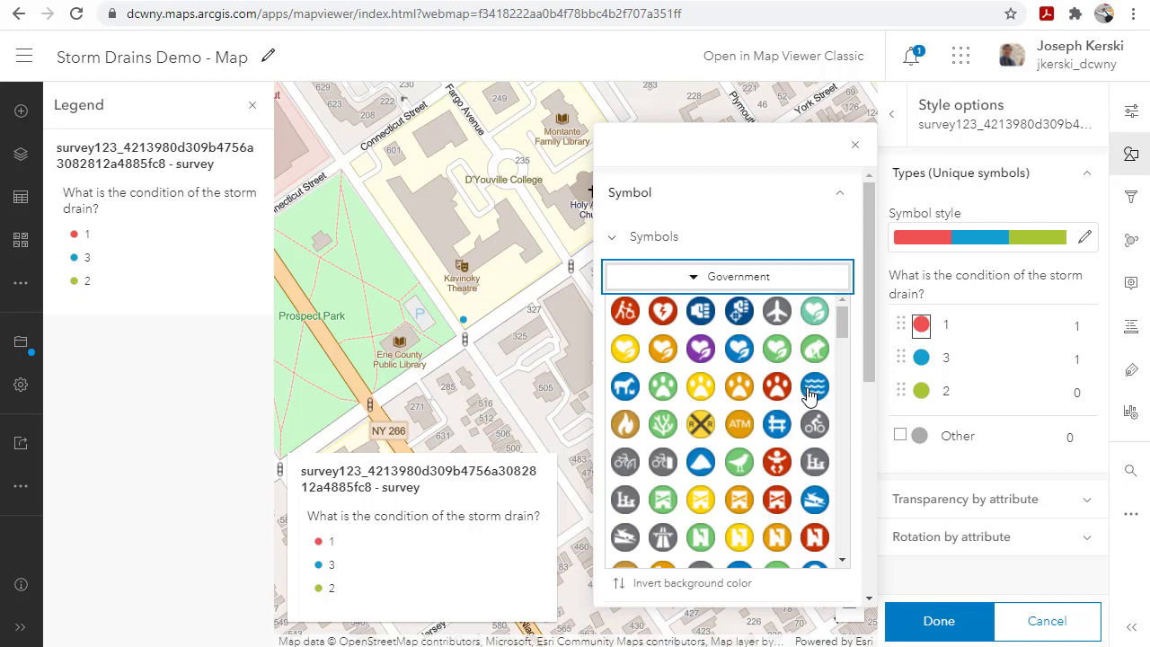
click(810, 397)
click(809, 396)
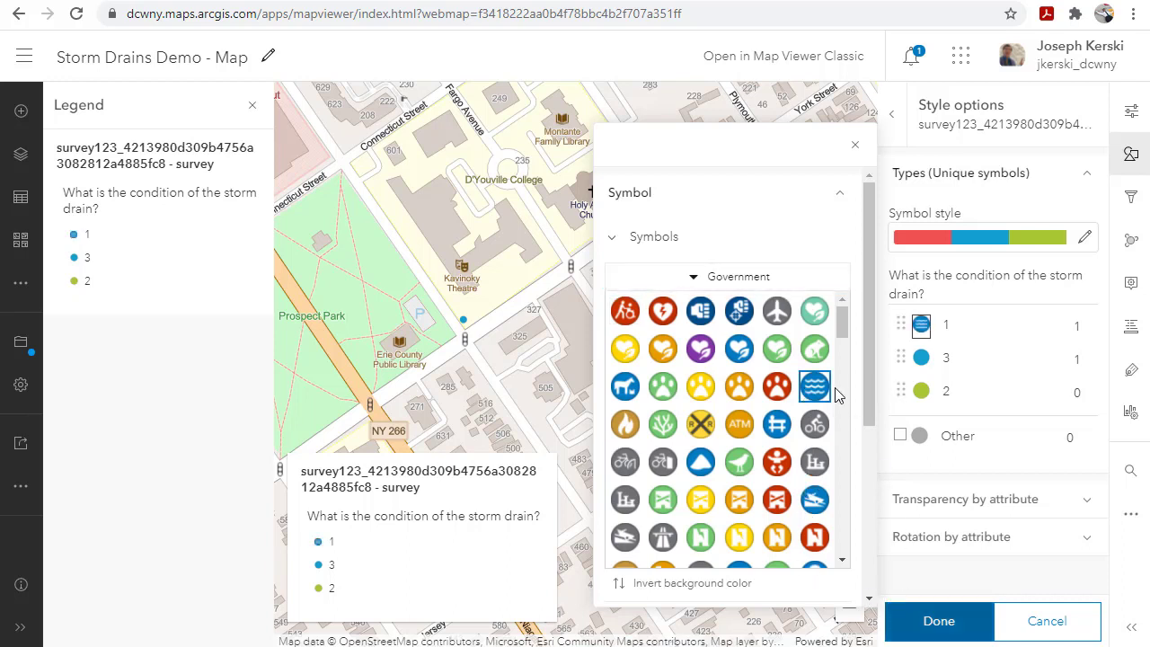
Step: Set the condition symbol size to 20 and leave the style options
drag(841, 325, 841, 427)
click(833, 418)
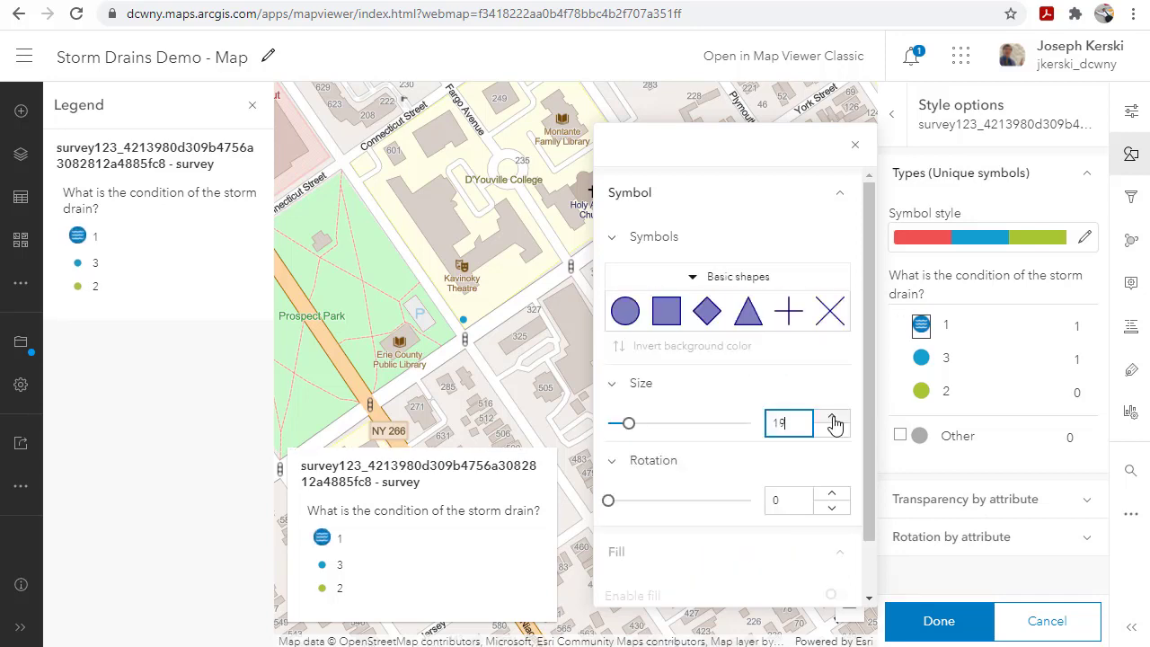
click(834, 419)
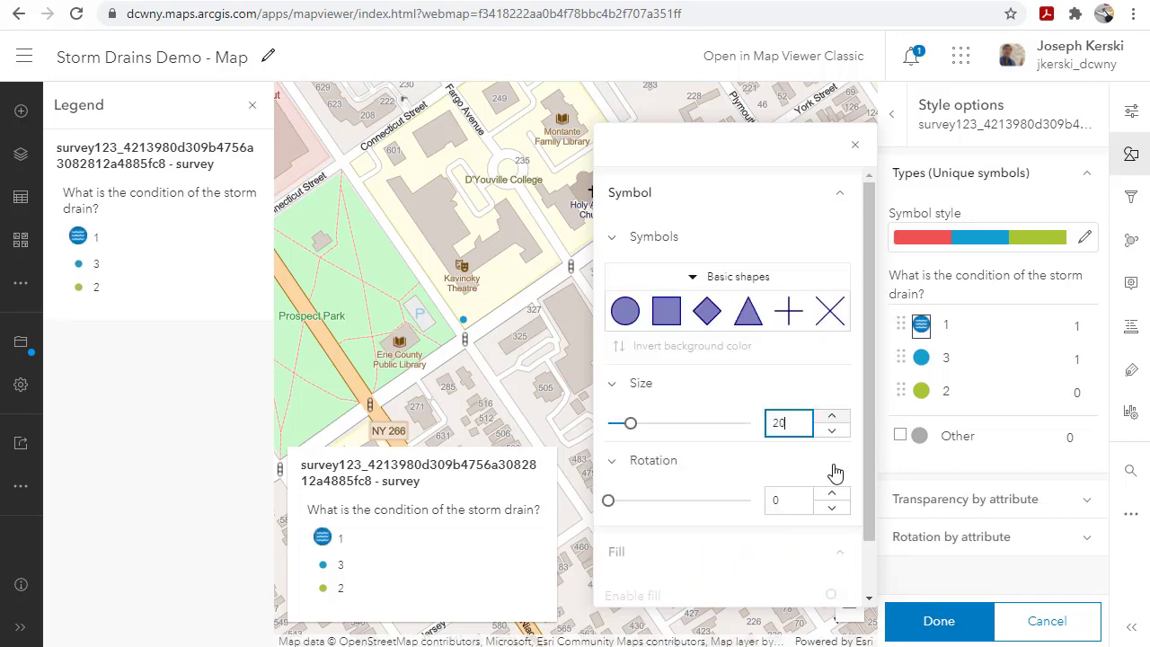
click(854, 144)
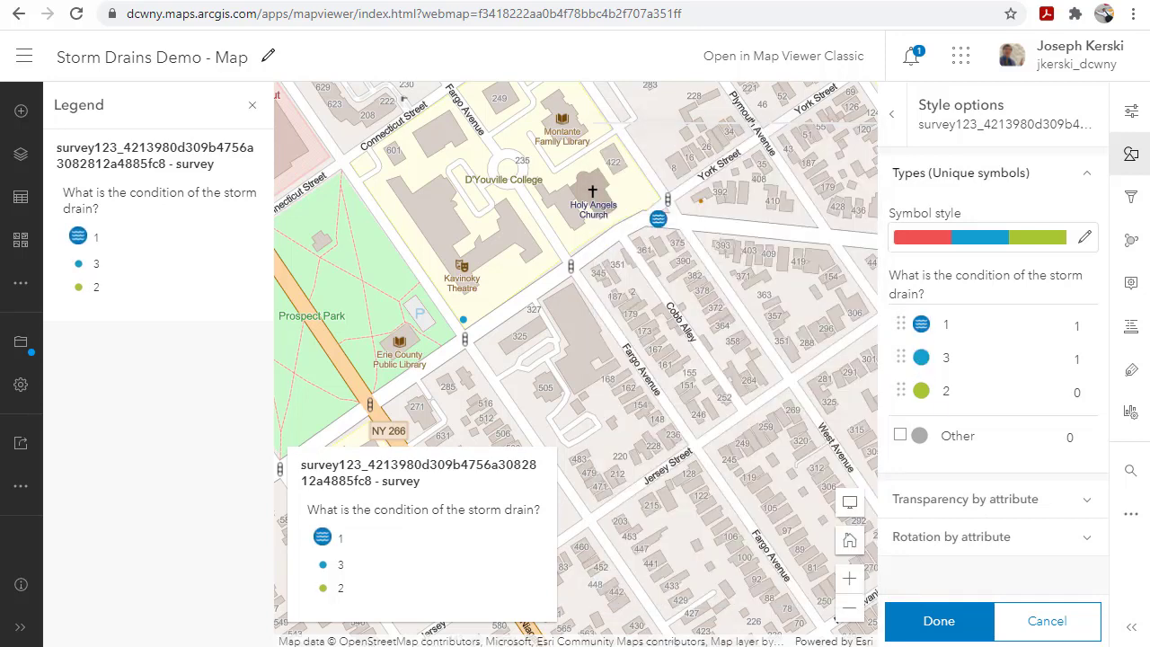
click(891, 113)
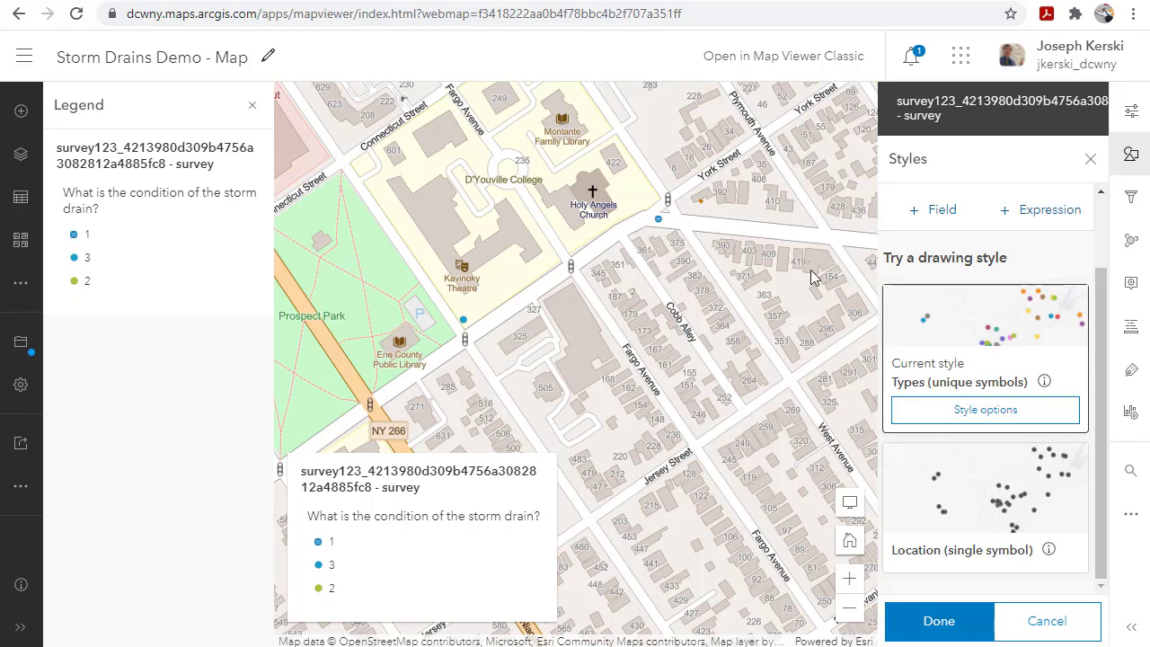
Step: Add a label class to the survey layer using the field "What is the approximate width of the storm drain?"
click(1131, 381)
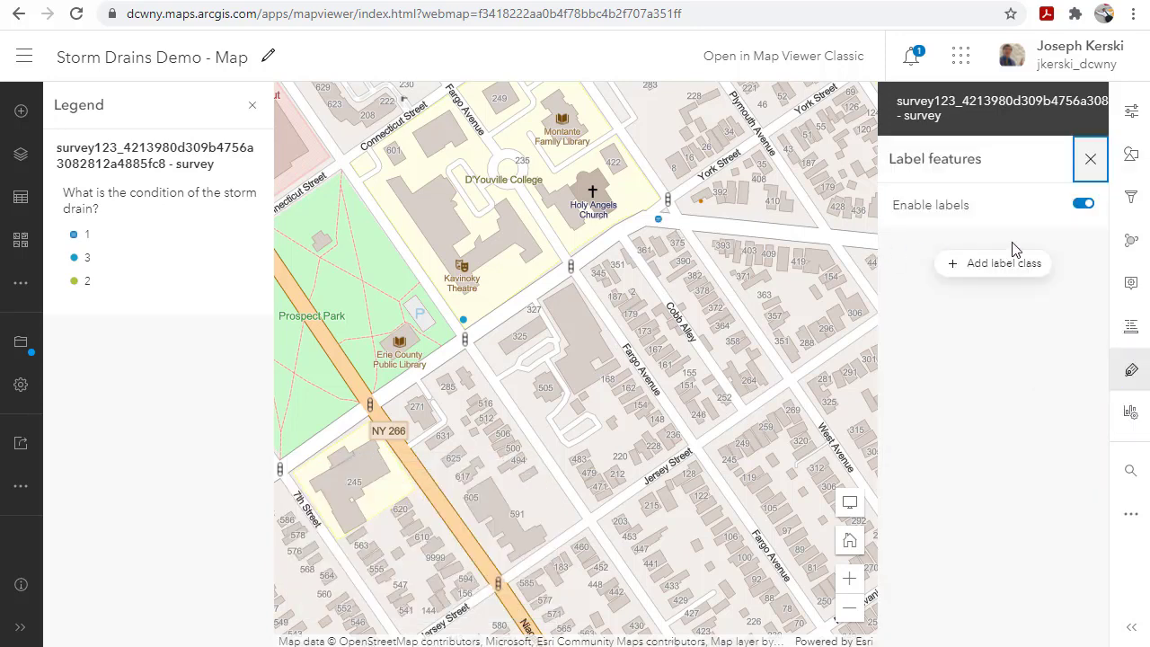
click(1007, 273)
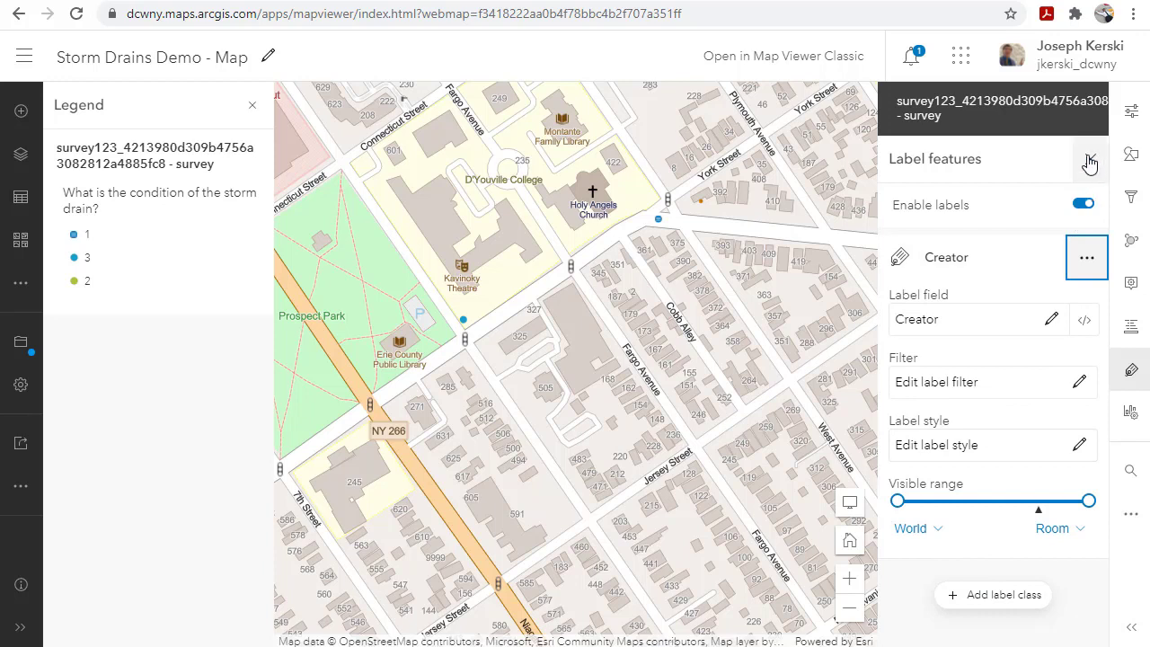
click(1050, 322)
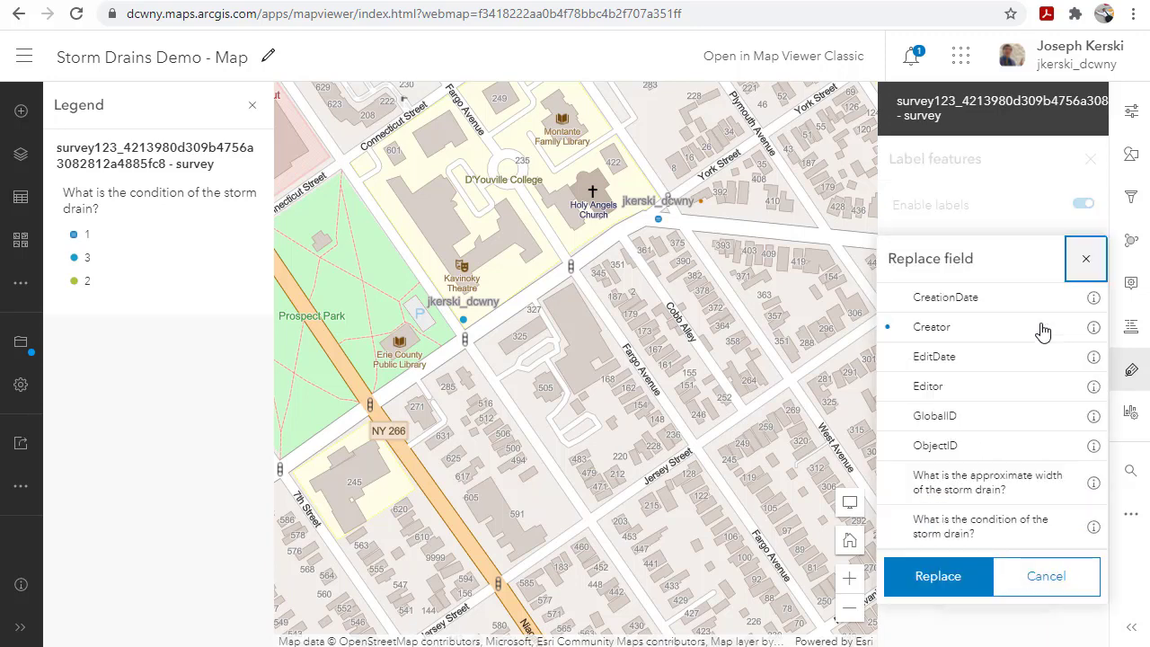
click(943, 362)
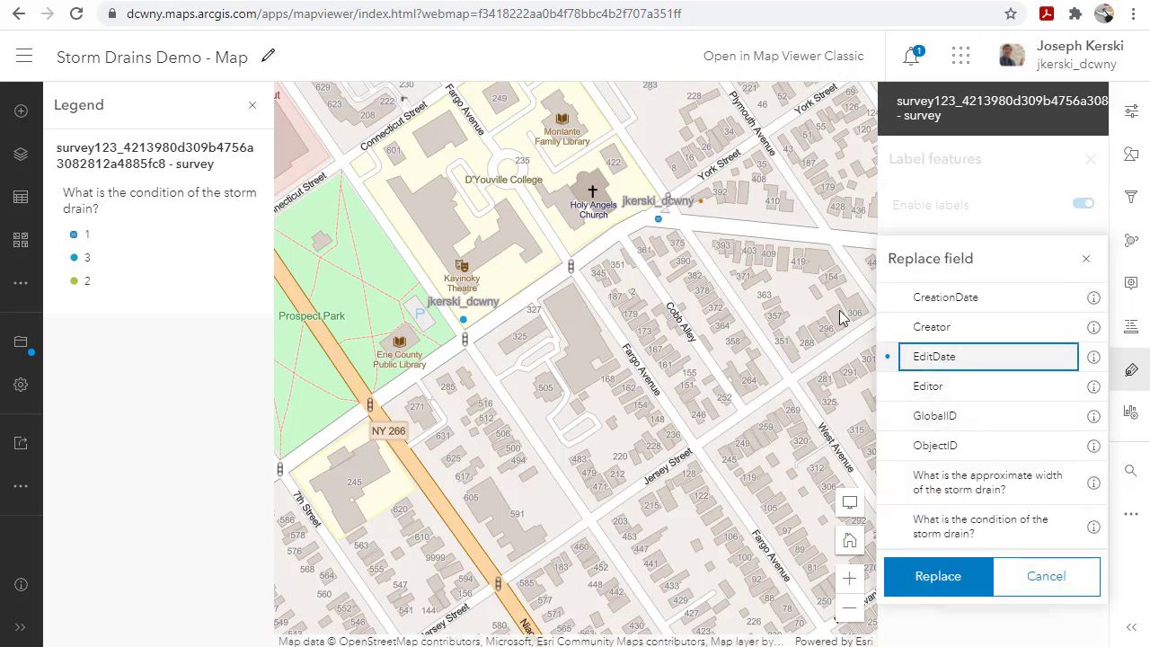
click(979, 492)
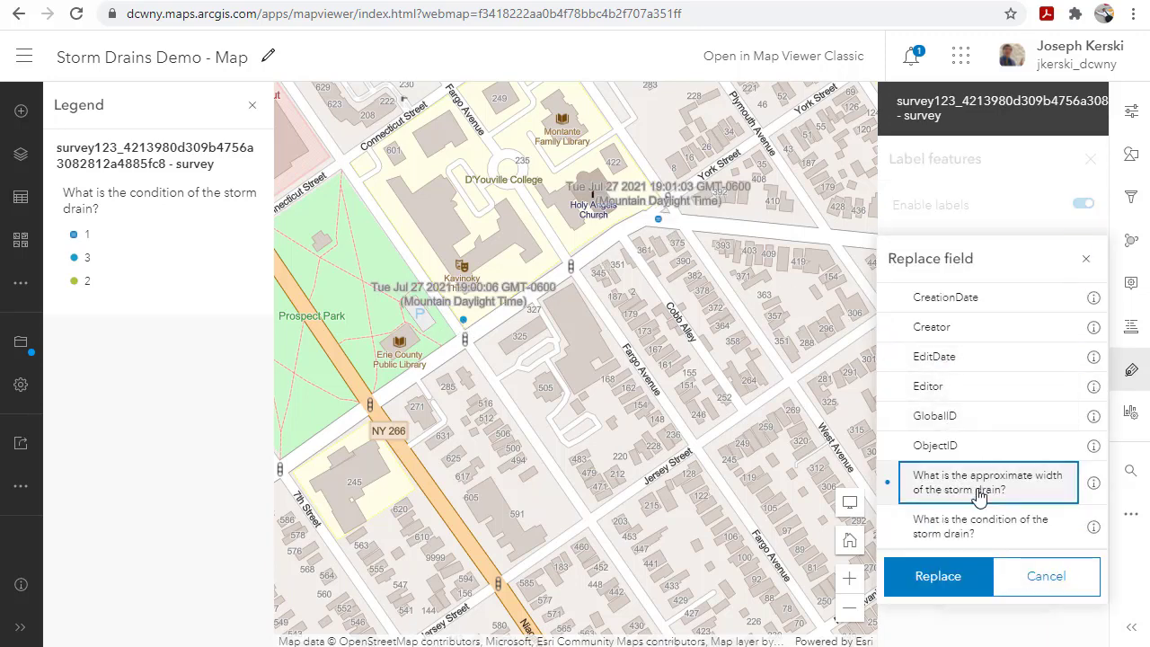
click(946, 576)
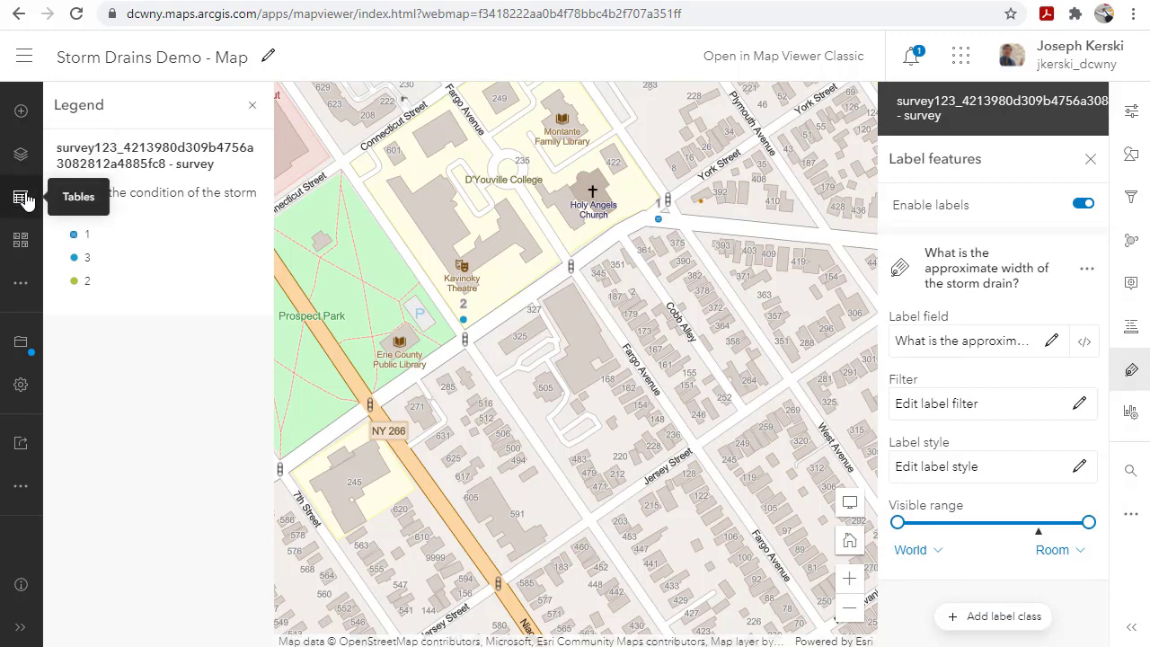
Step: Change the map's basemap to Light Gray Canvas
click(20, 238)
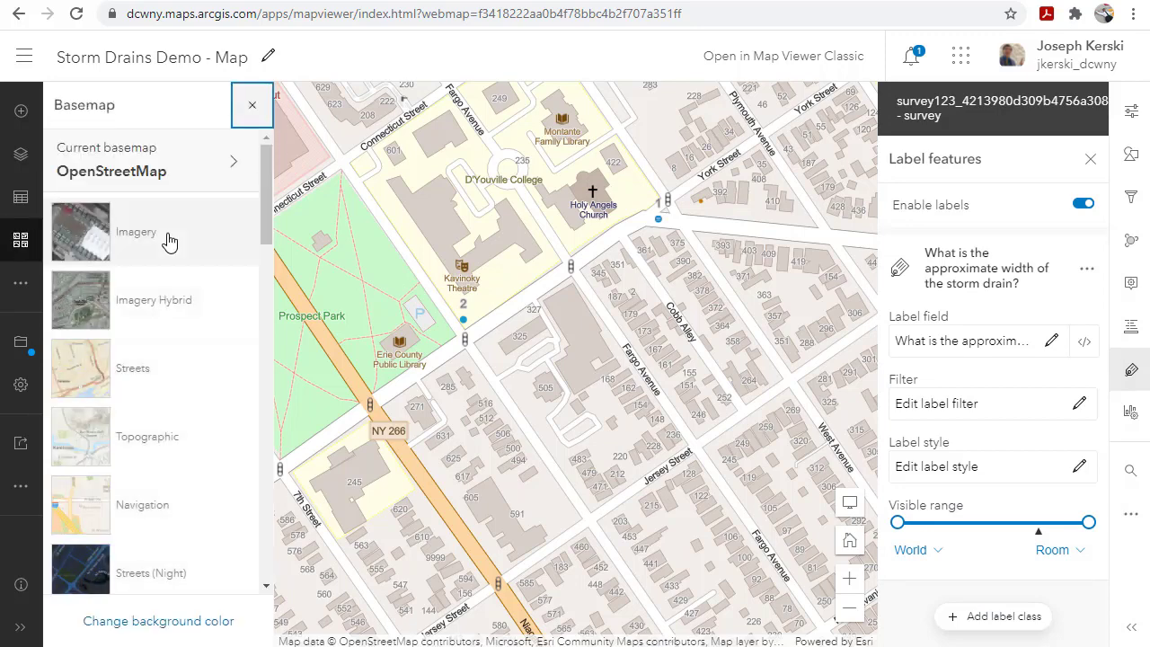
scroll(154, 435, down, 1)
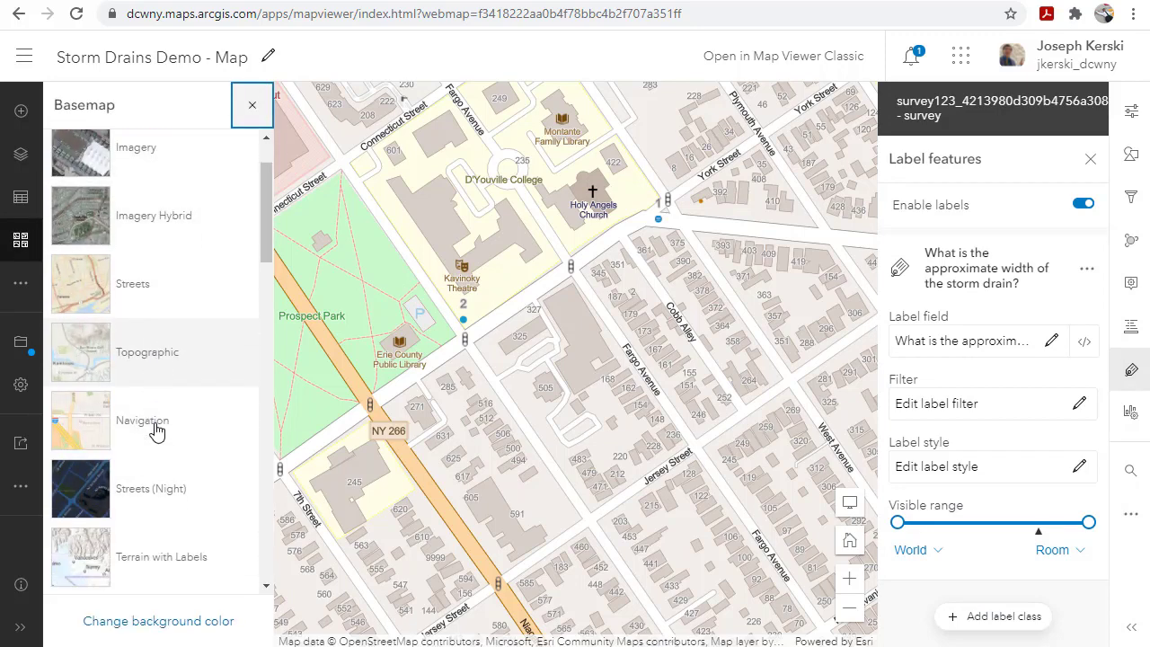
scroll(154, 432, down, 2)
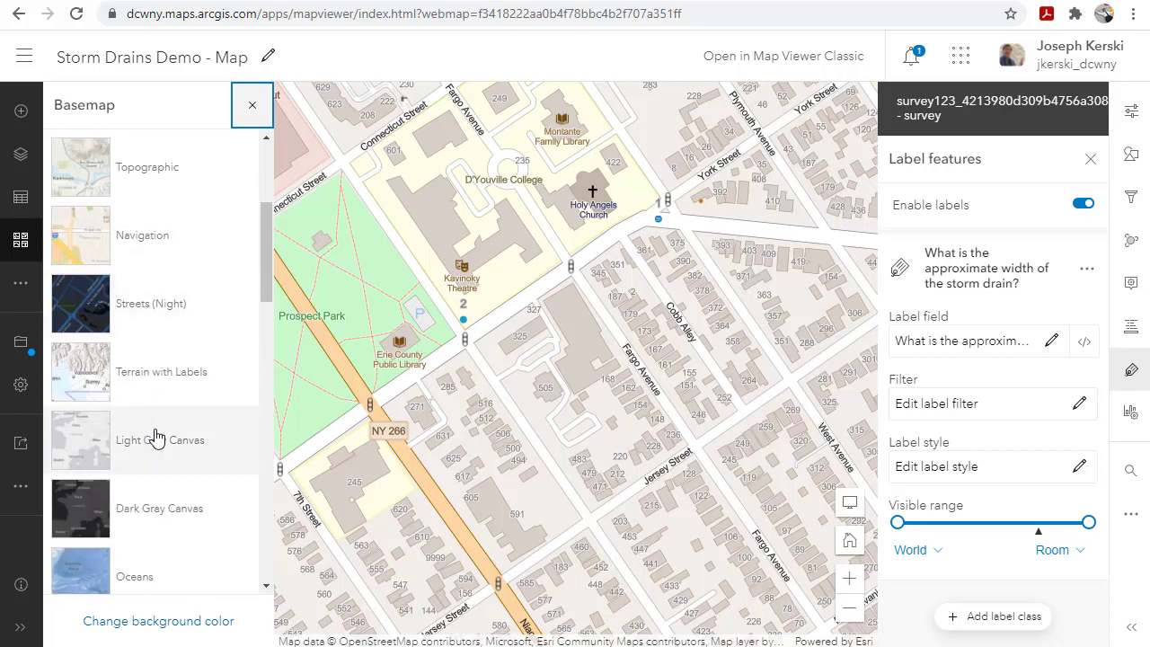
click(158, 438)
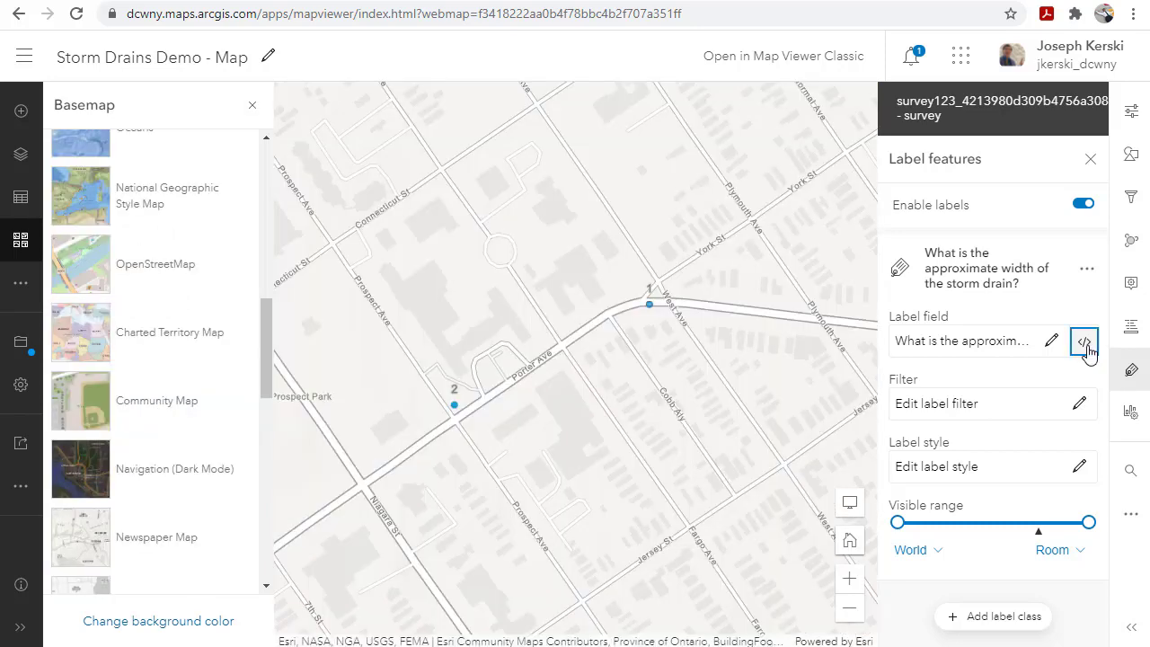
Step: Build a custom label expression that joins the width field, "meters", the condition field's code and the text "condition"
click(1085, 343)
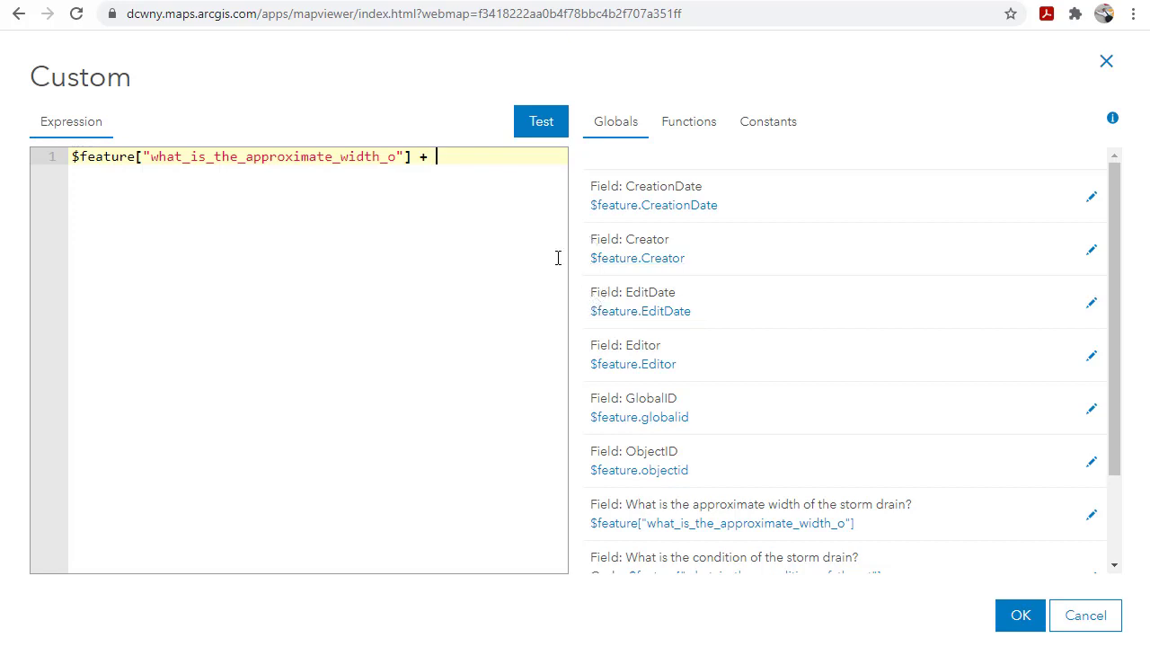
text(ters" +)
scroll(749, 494, down, 2)
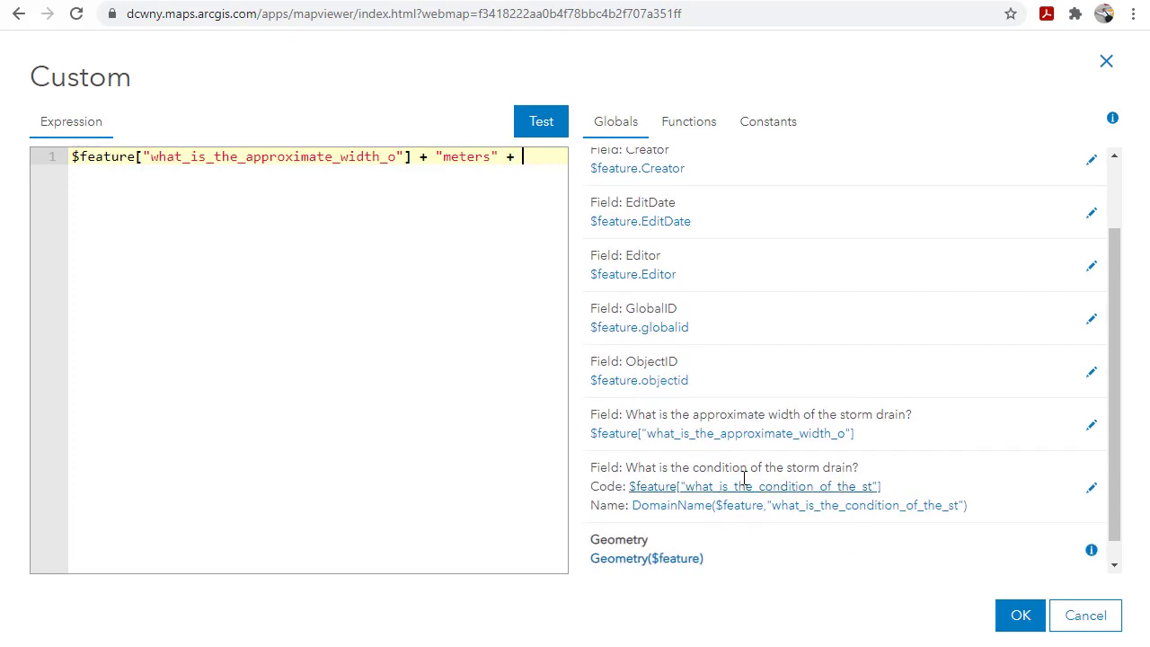
click(744, 483)
text(c)
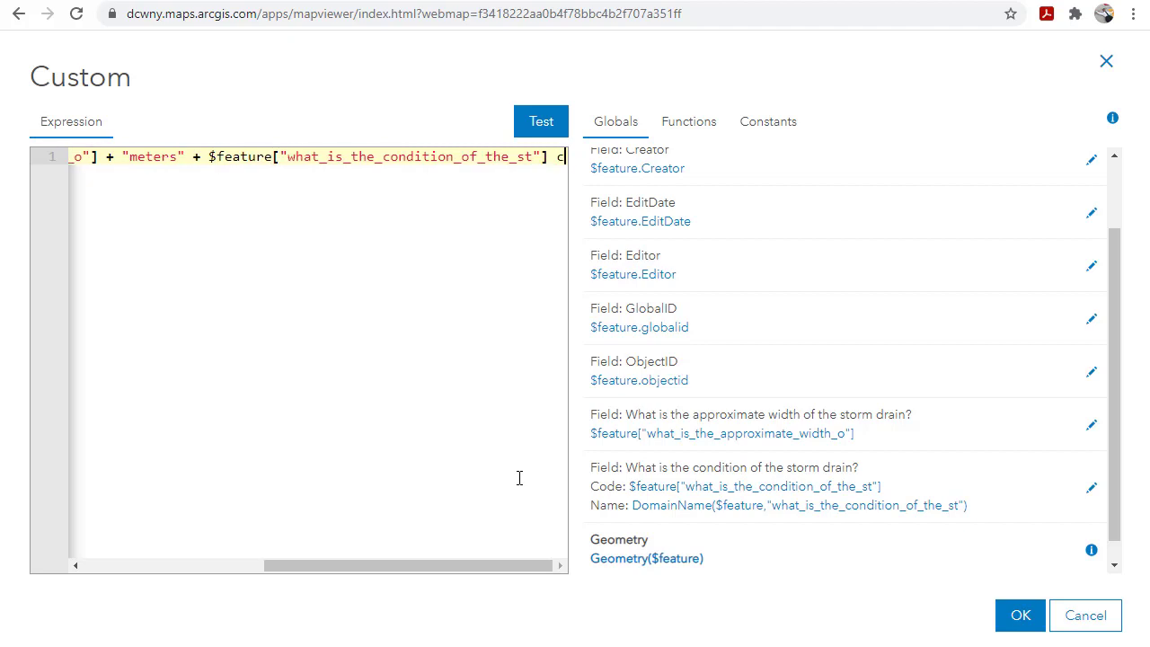
text(ondition)
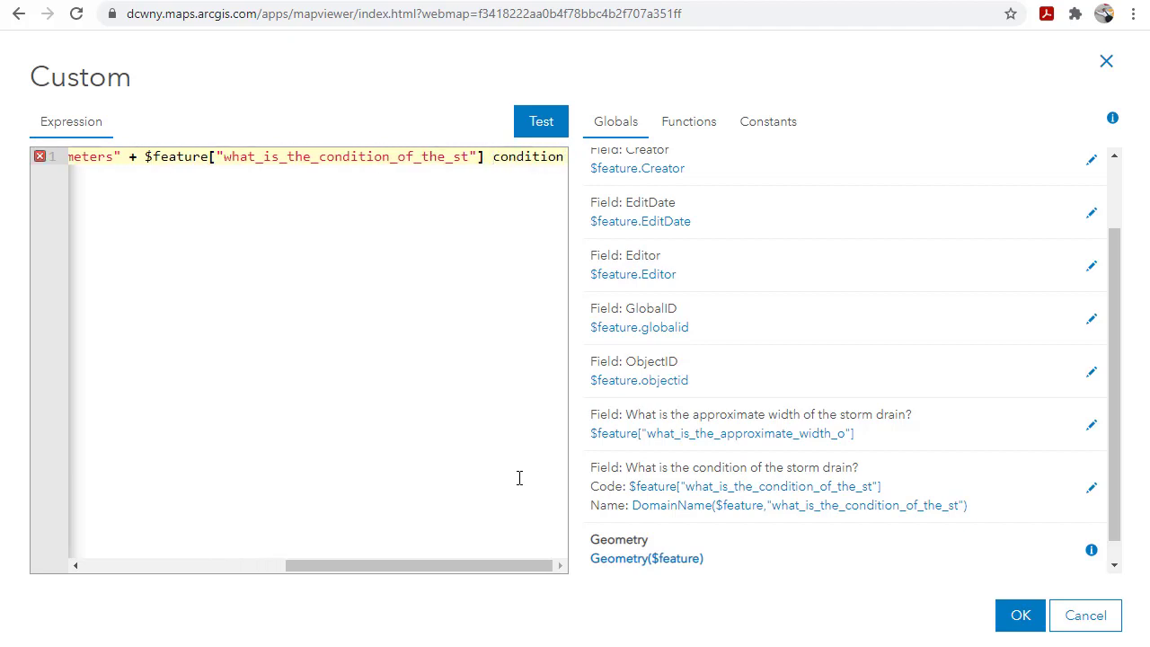
key(ctrl+Left)
text(+ ")
key(End)
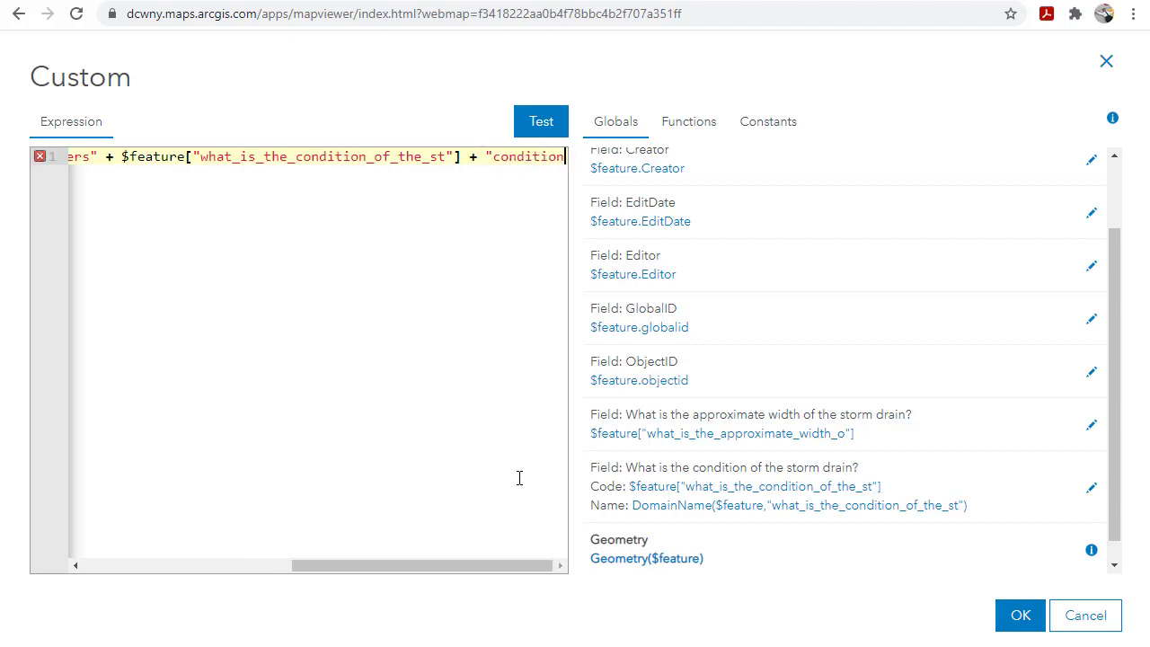
text(")
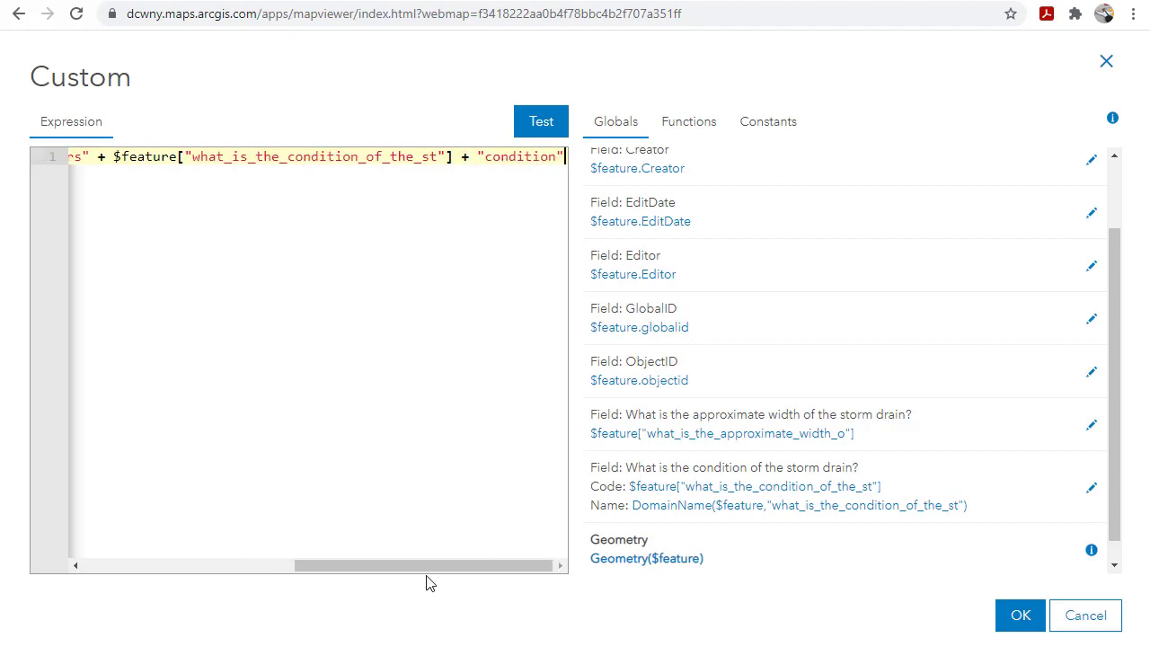
Step: Test the label expression and prepend the text "Storm drain is" to its beginning
drag(405, 566, 147, 564)
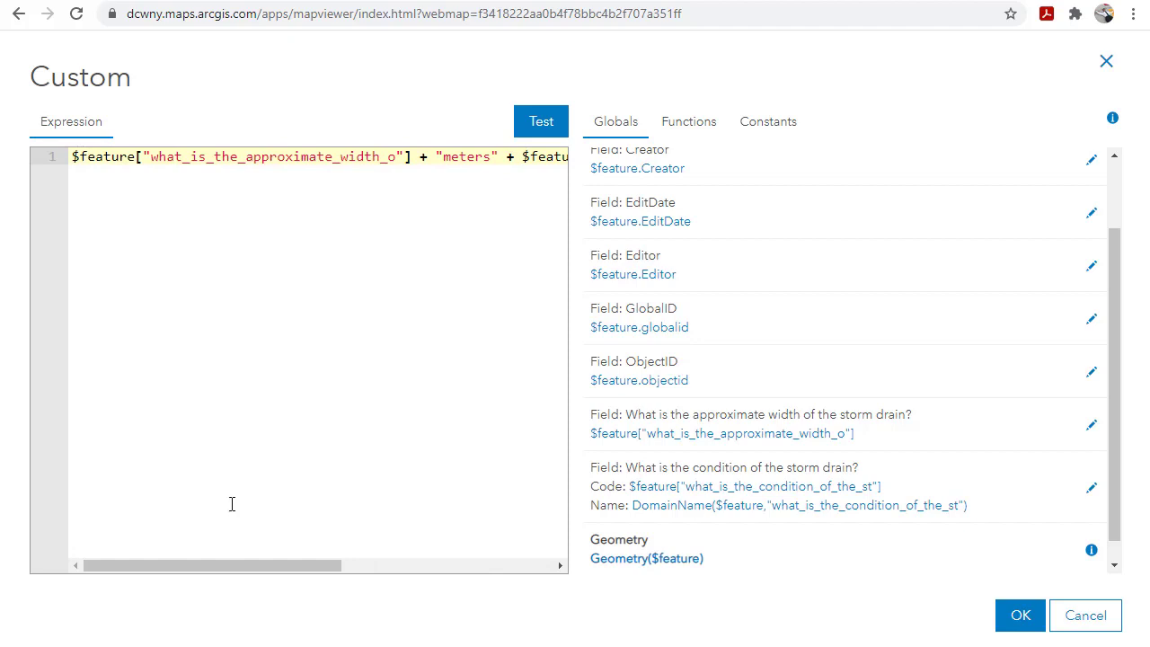
click(525, 129)
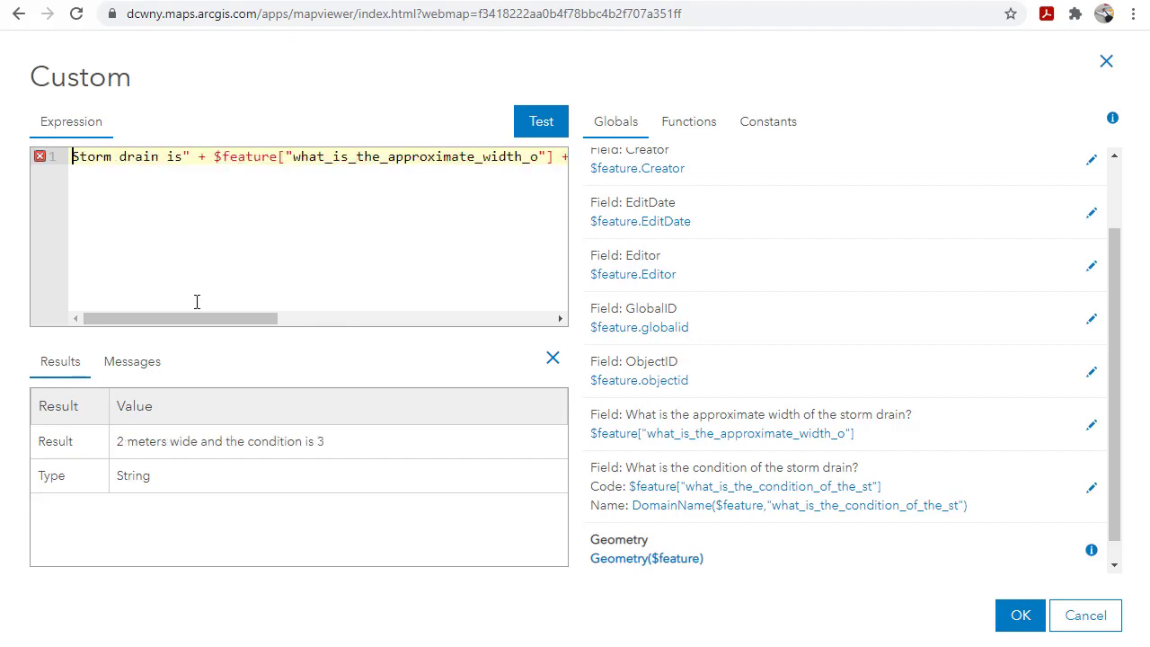
text("Storm drain is" +)
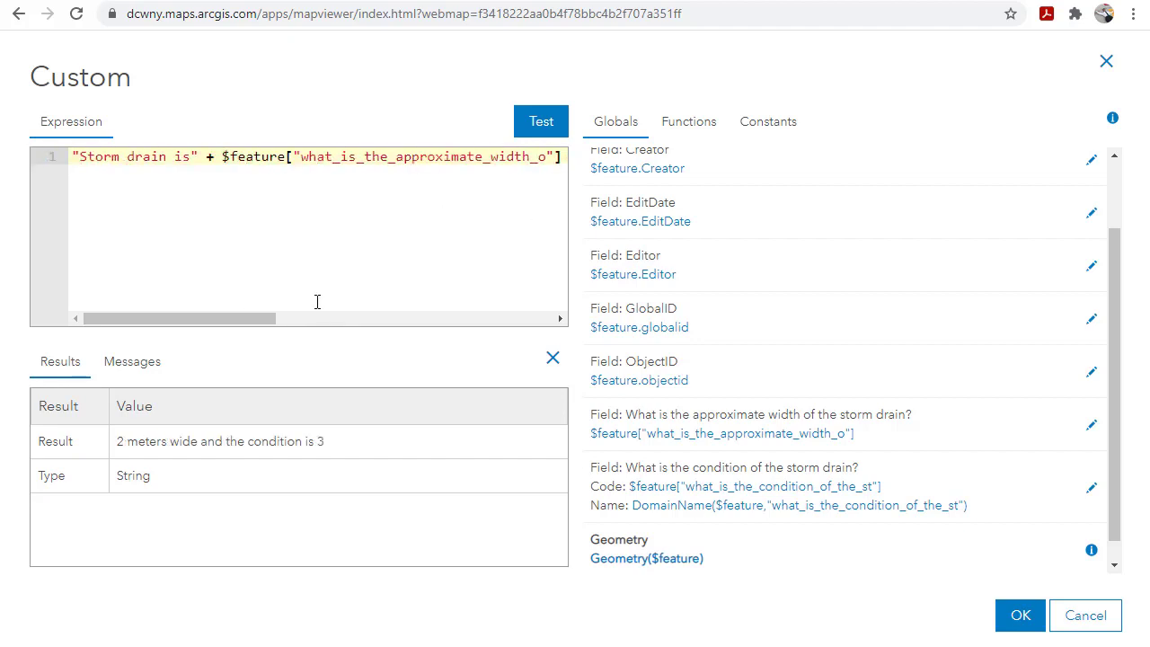
Step: Add a space after "Storm drain is" in the label expression, test the expression and apply it to the labels
click(530, 126)
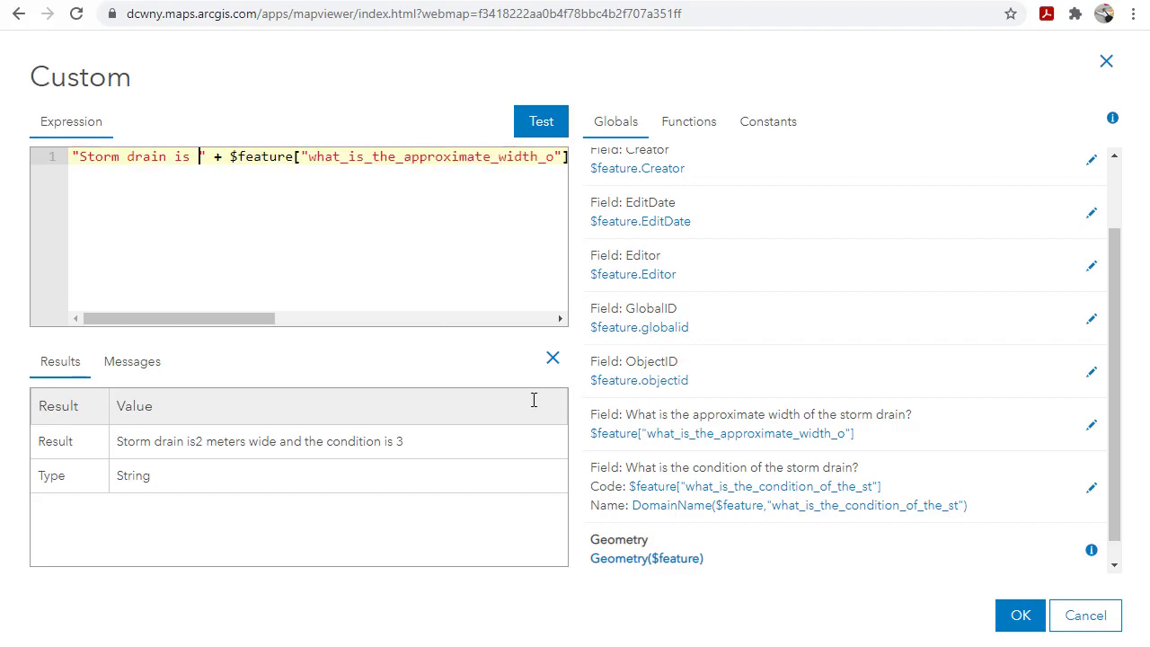
click(1021, 616)
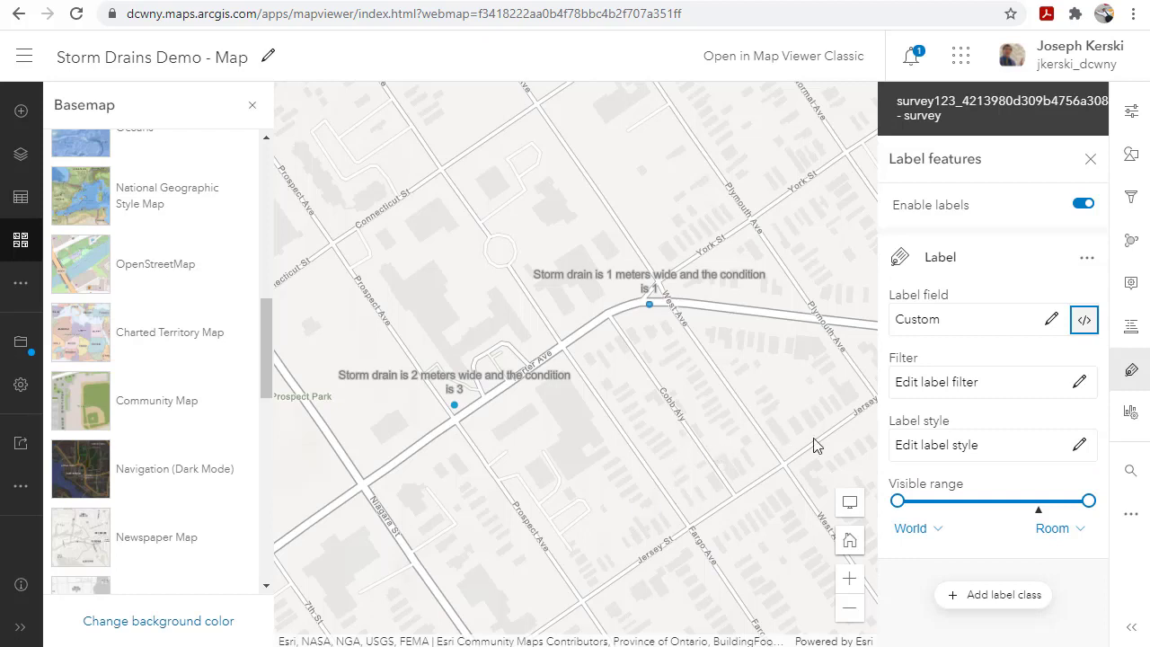
Step: Set the survey labels' text colour to red (#ff4040) and their halo size to 3
click(994, 453)
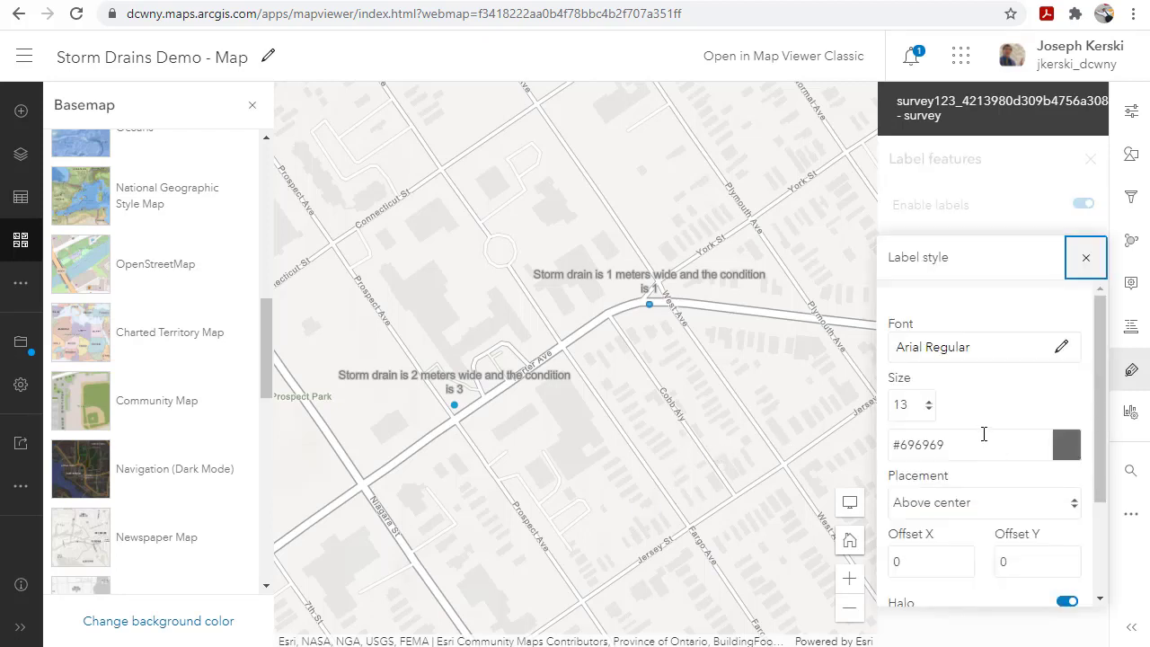
click(1060, 458)
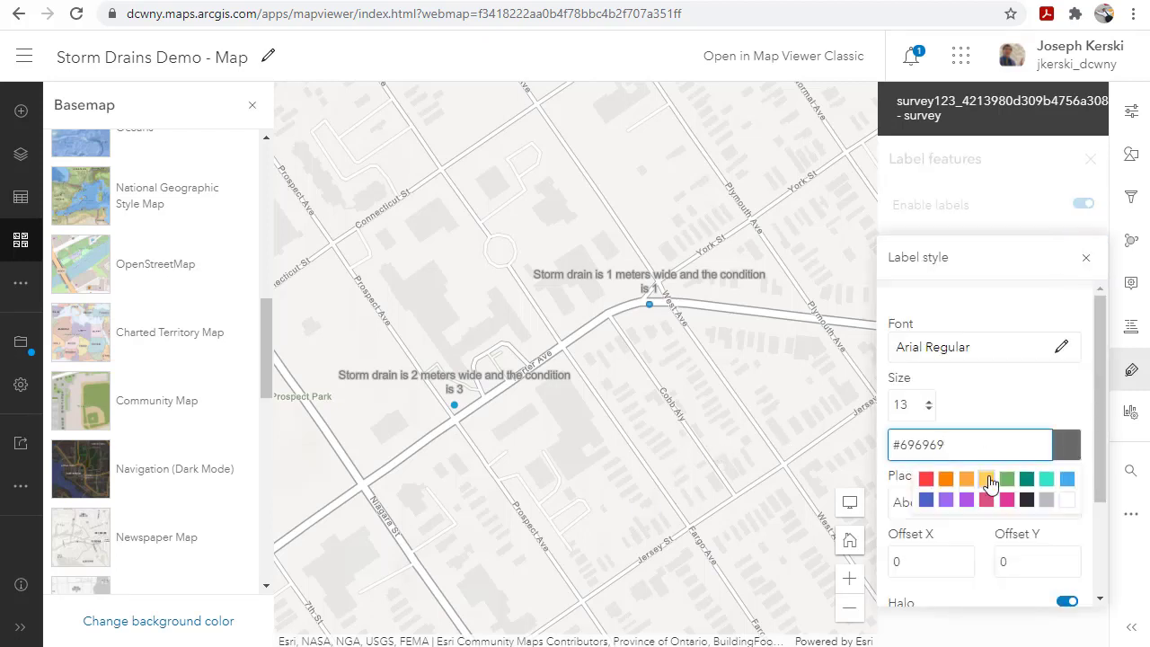
click(926, 479)
scroll(964, 480, down, 2)
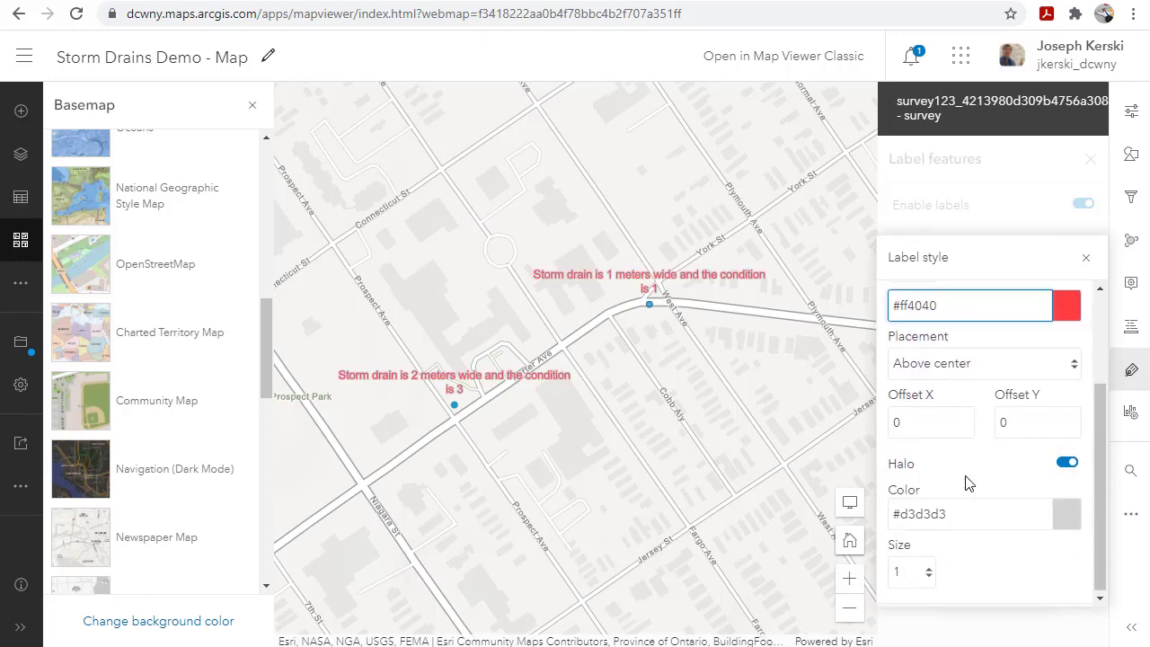
click(932, 573)
click(929, 581)
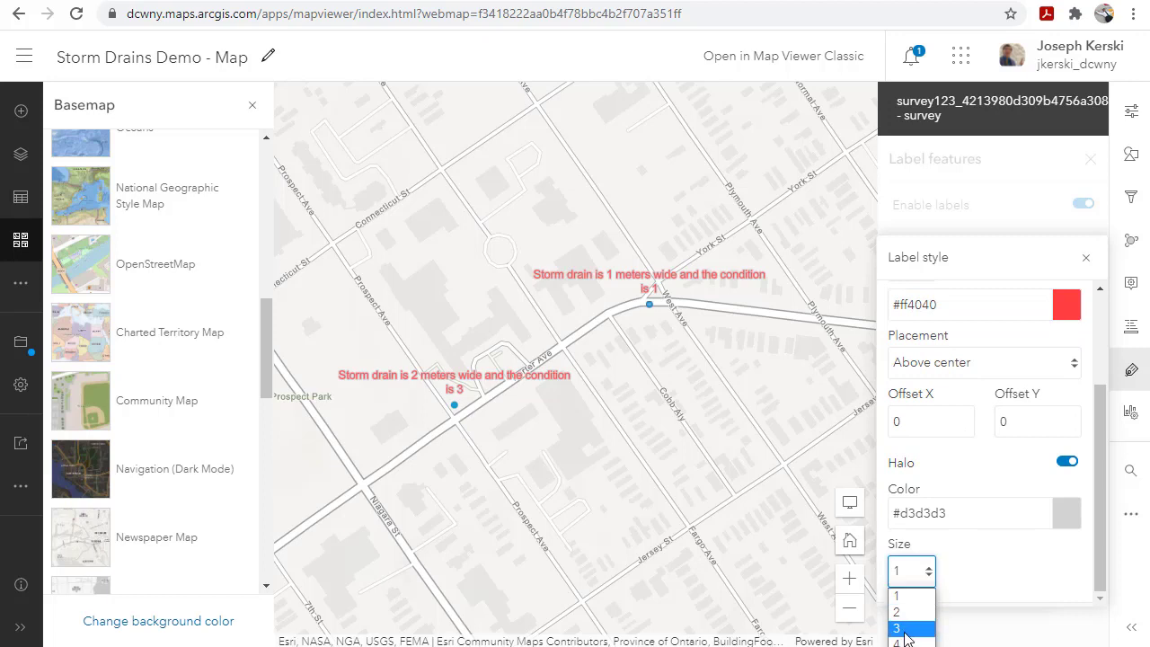
click(909, 618)
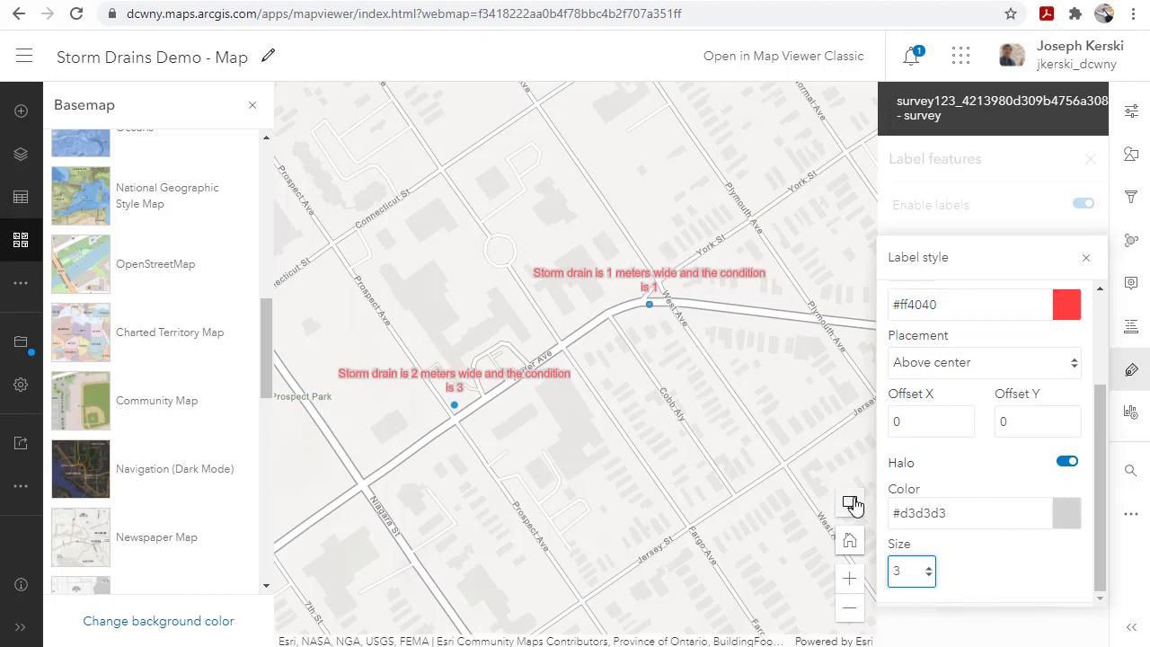
Step: Turn off the label halo and change the label font to Arial Unicode MS Bold
click(930, 581)
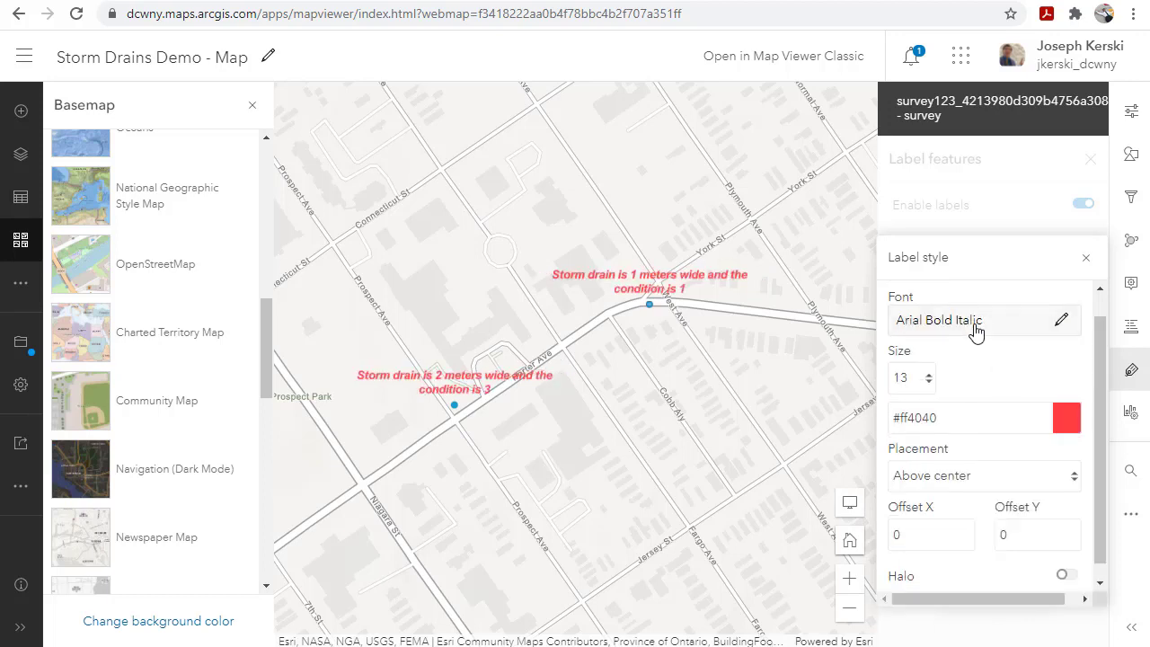
click(974, 327)
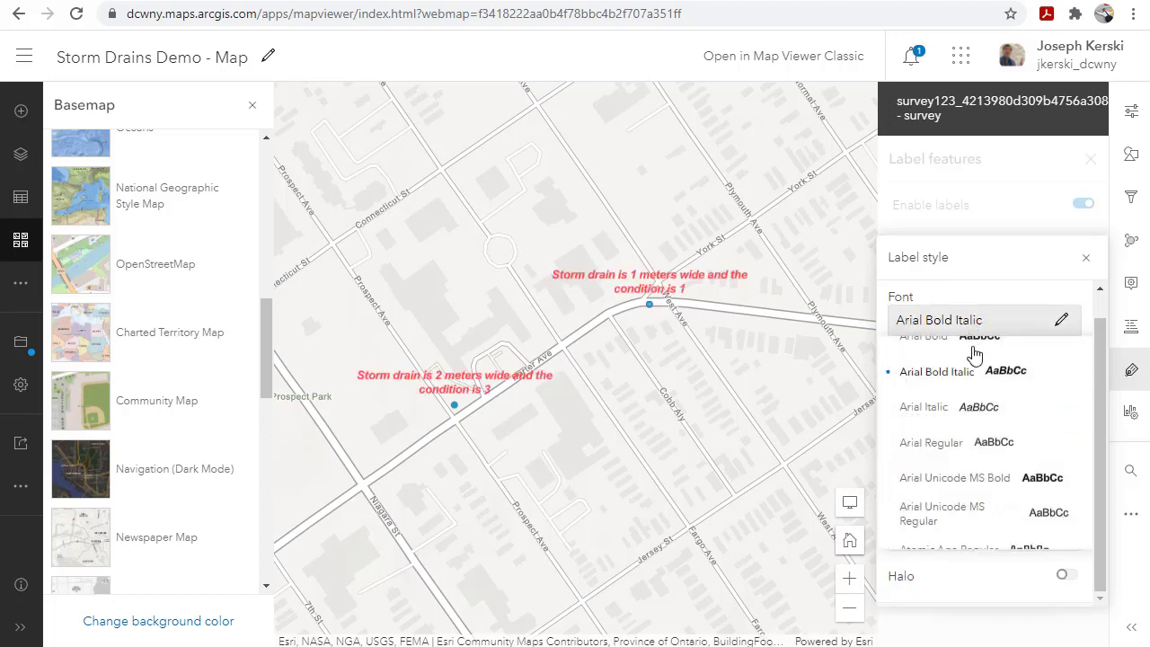
click(1036, 485)
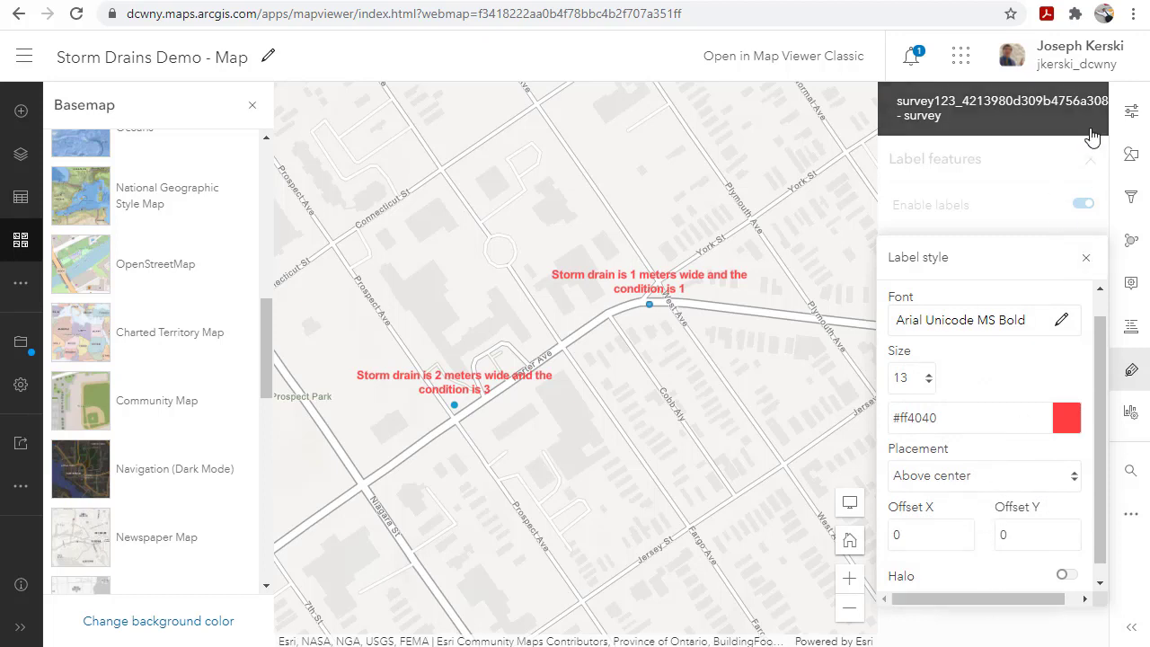
click(786, 567)
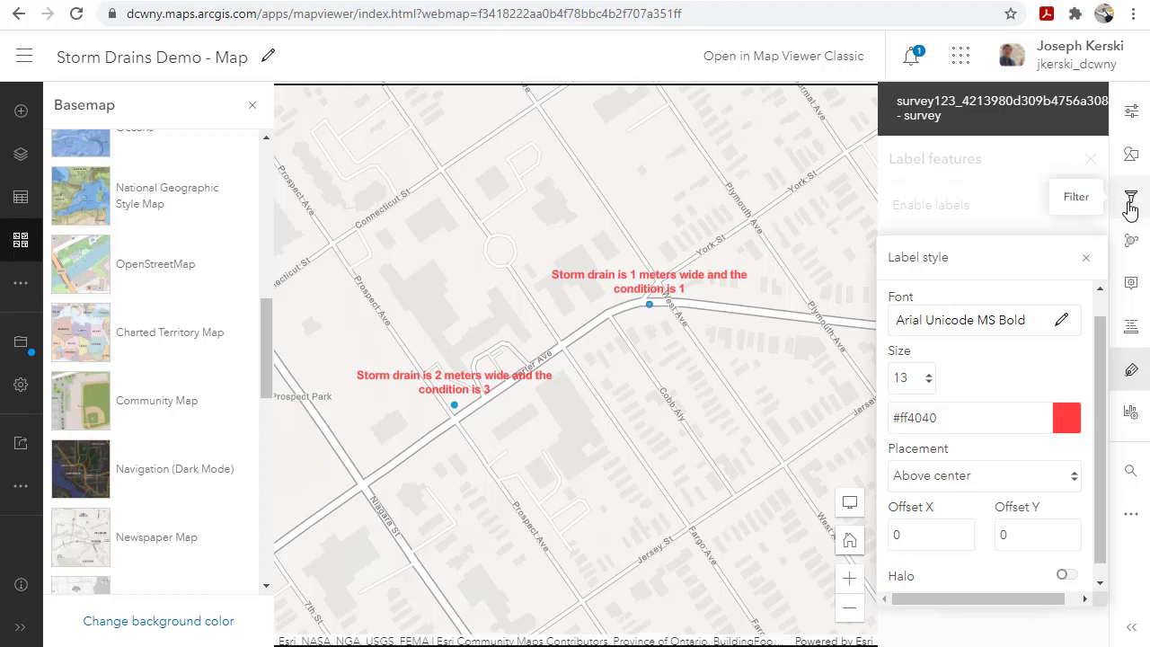
Step: Review the survey layer's pop-up fields list and set the pop-up attachments to display as a gallery instead of a list
click(1130, 283)
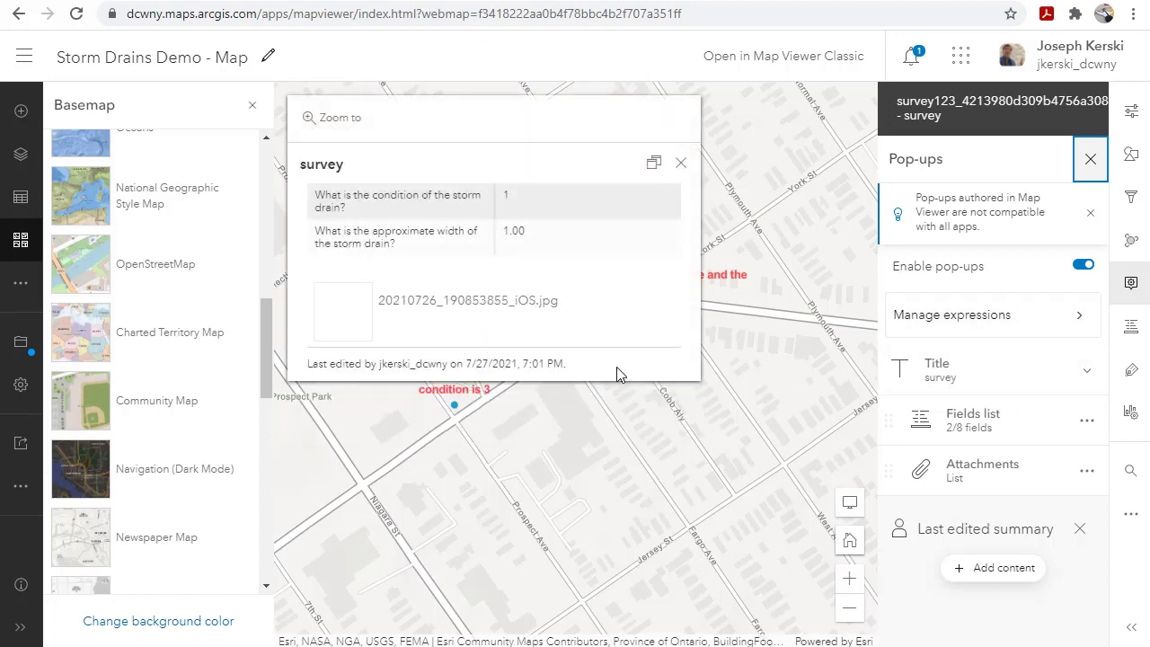
click(1087, 420)
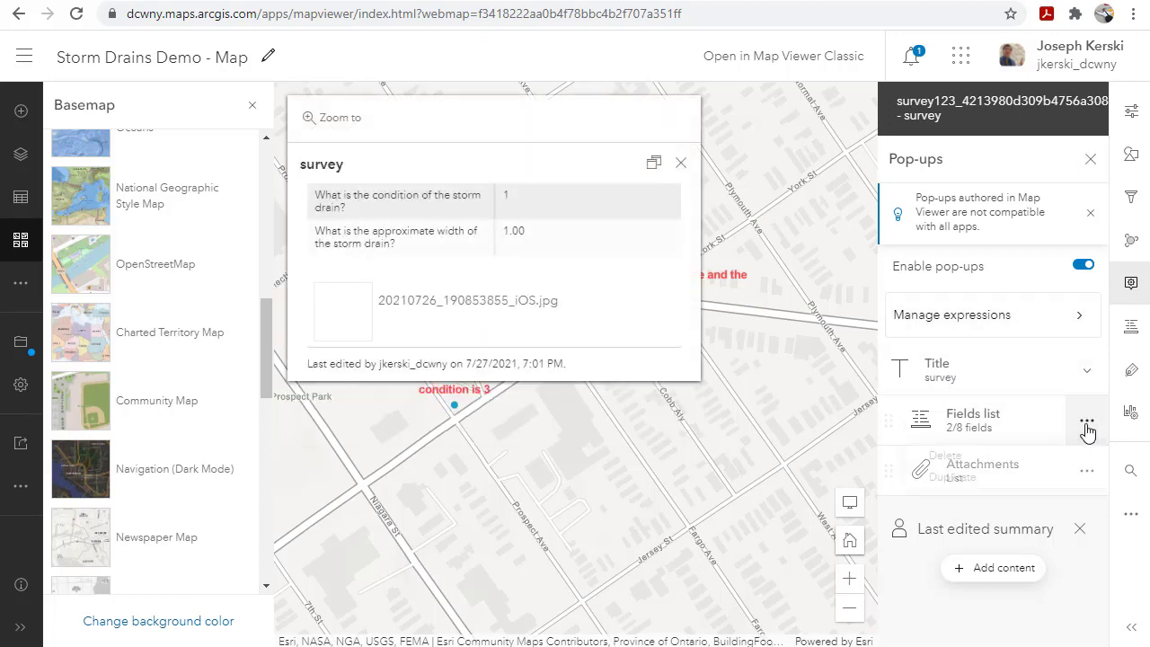
click(997, 426)
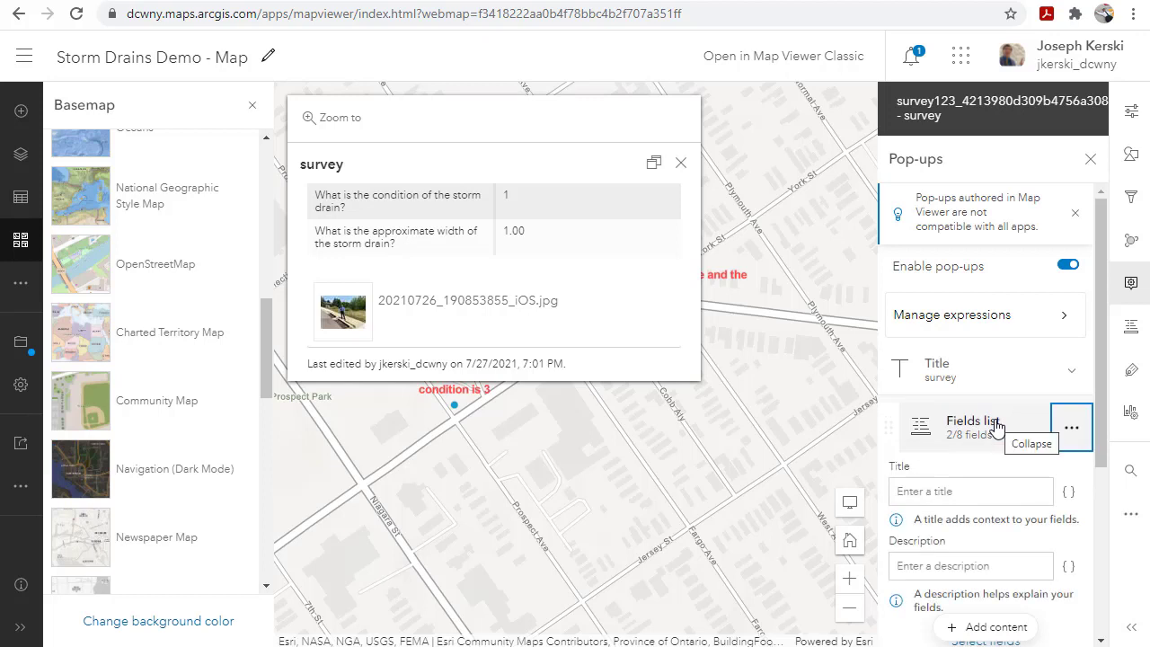
scroll(999, 476, down, 5)
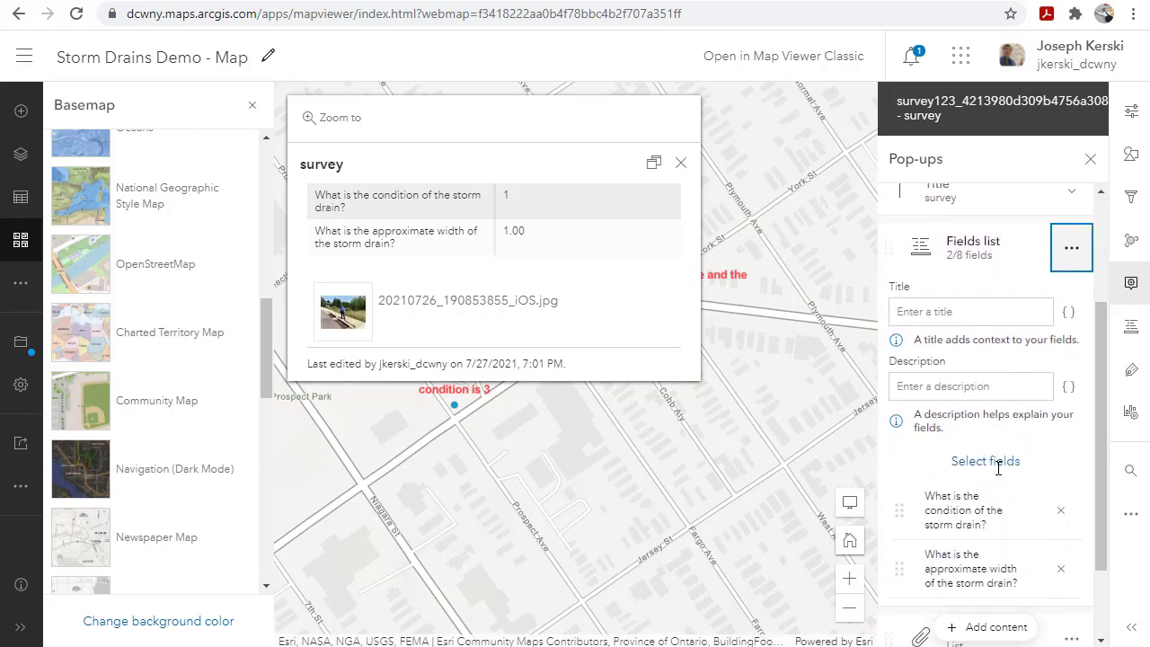
scroll(999, 474, down, 1)
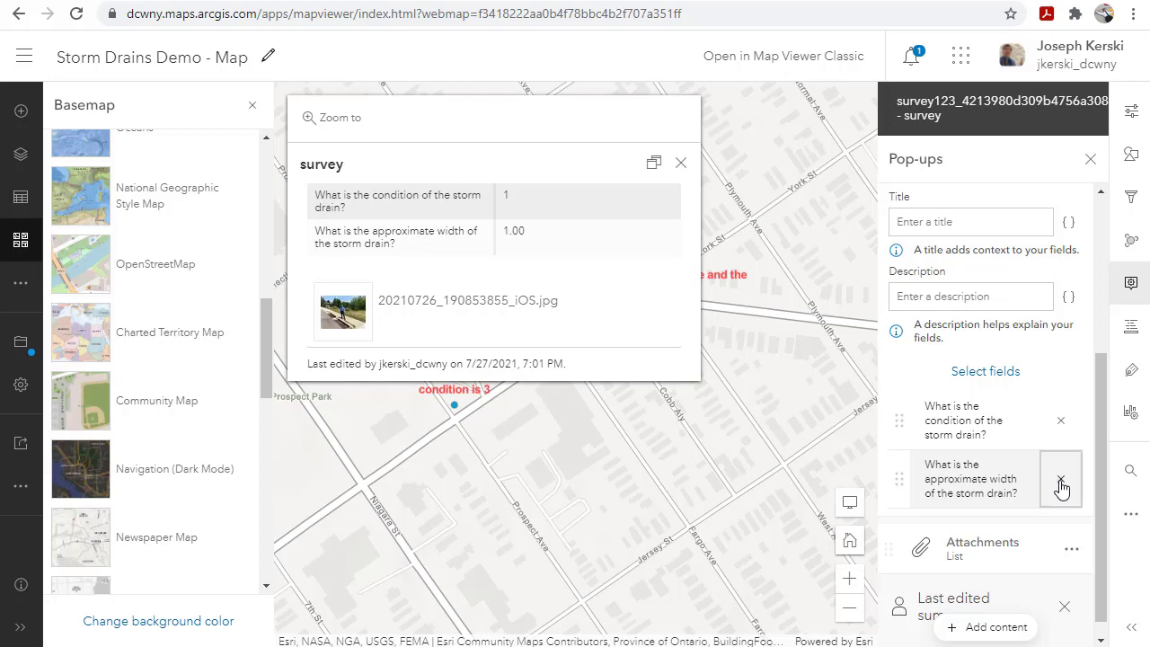
scroll(1022, 543, down, 1)
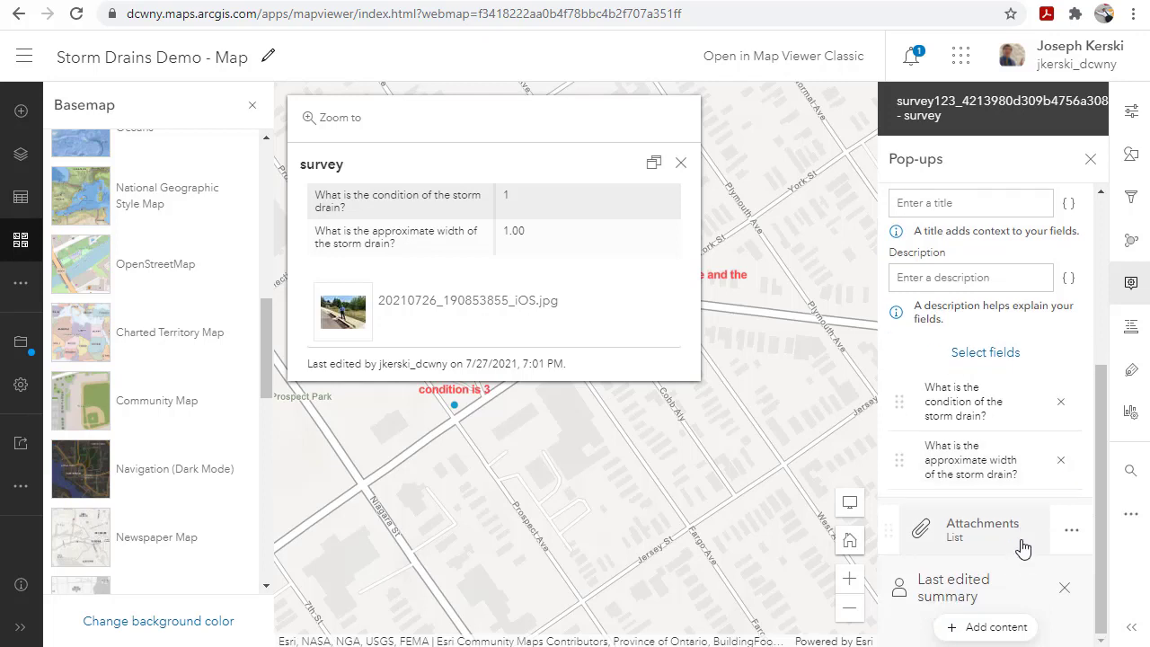
click(993, 535)
click(1062, 525)
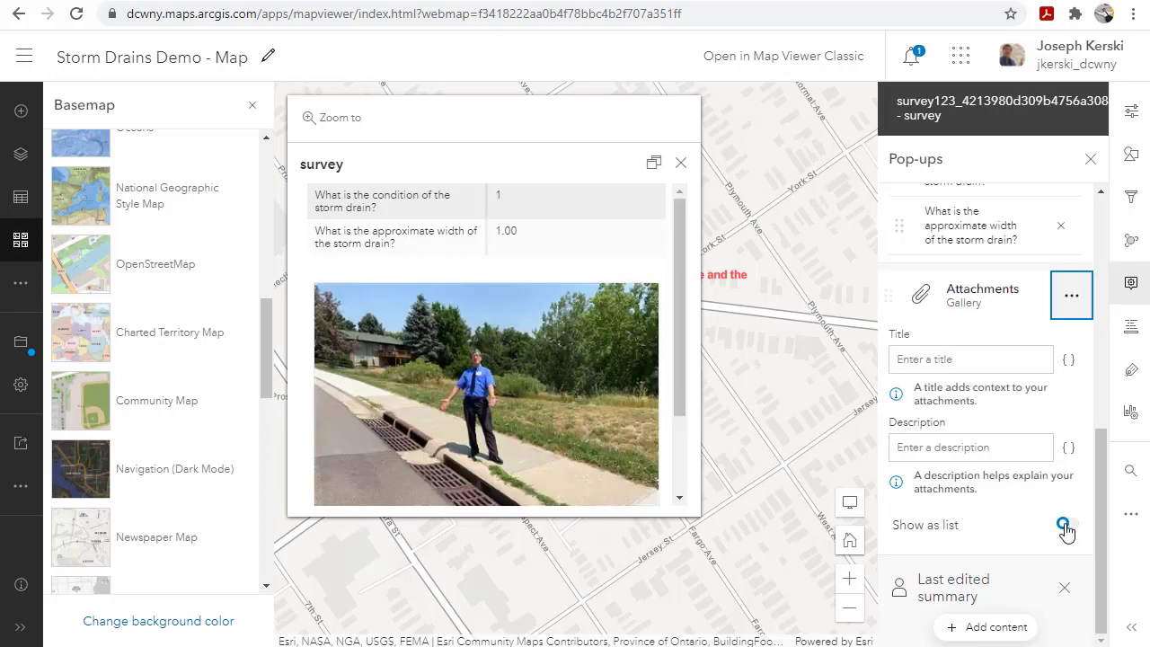
click(1091, 162)
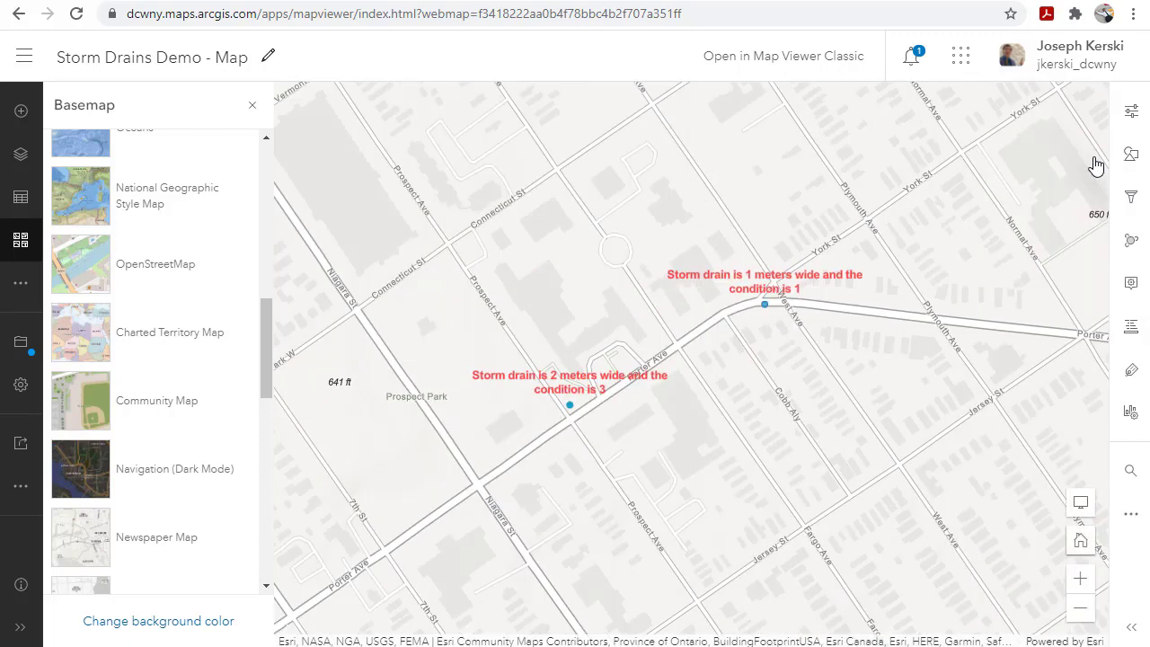
Step: Examine the pop-up and photo of each storm drain point, undocking the pop-up so it sits beside its point
click(764, 304)
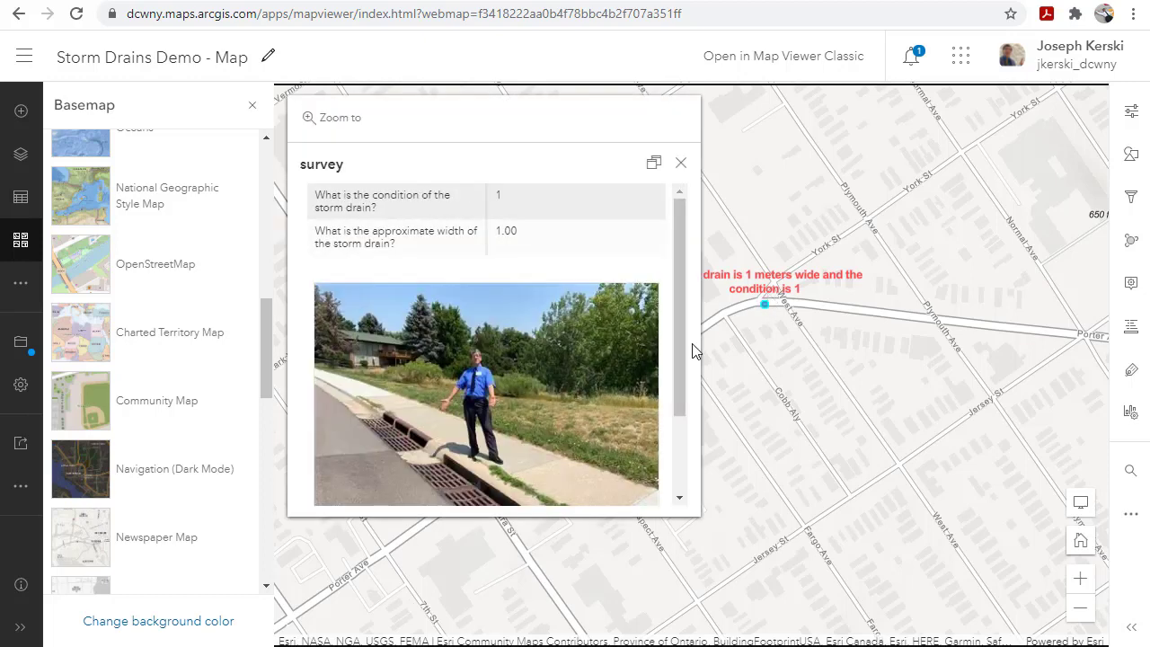
click(681, 163)
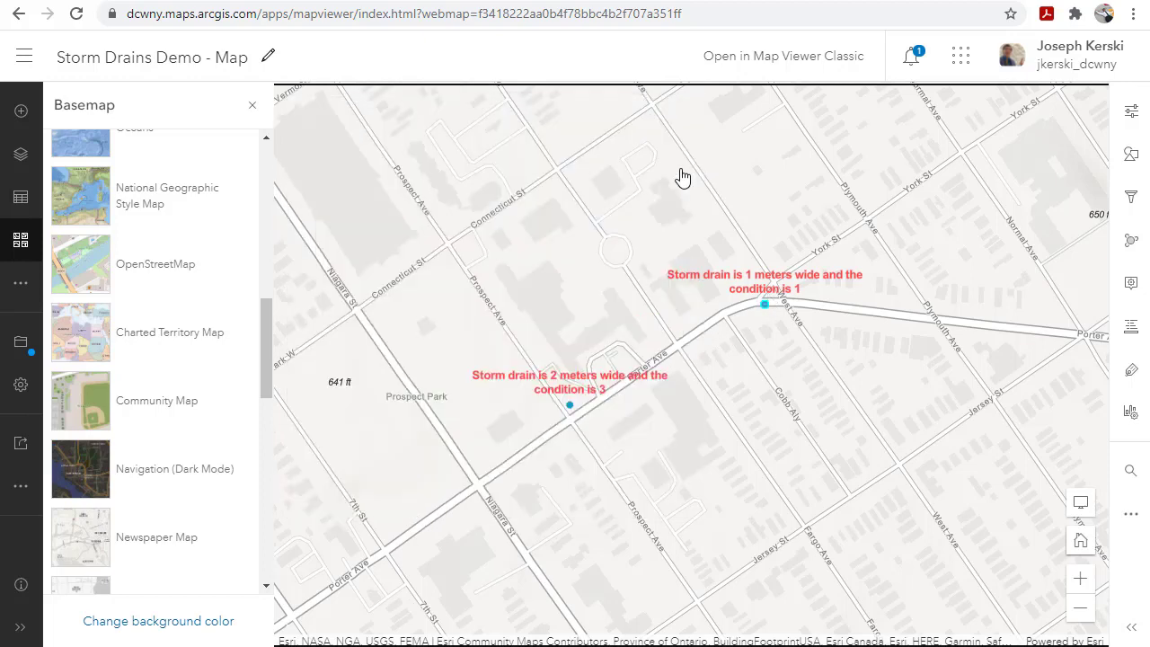
click(570, 404)
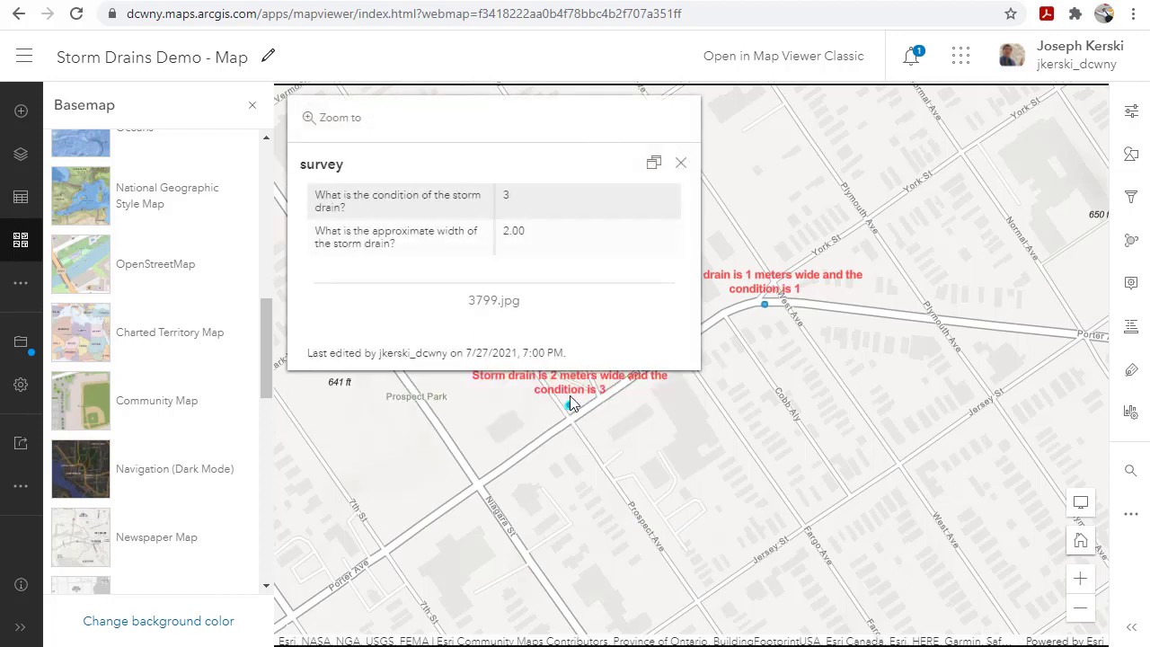
scroll(569, 342, down, 2)
scroll(569, 343, up, 3)
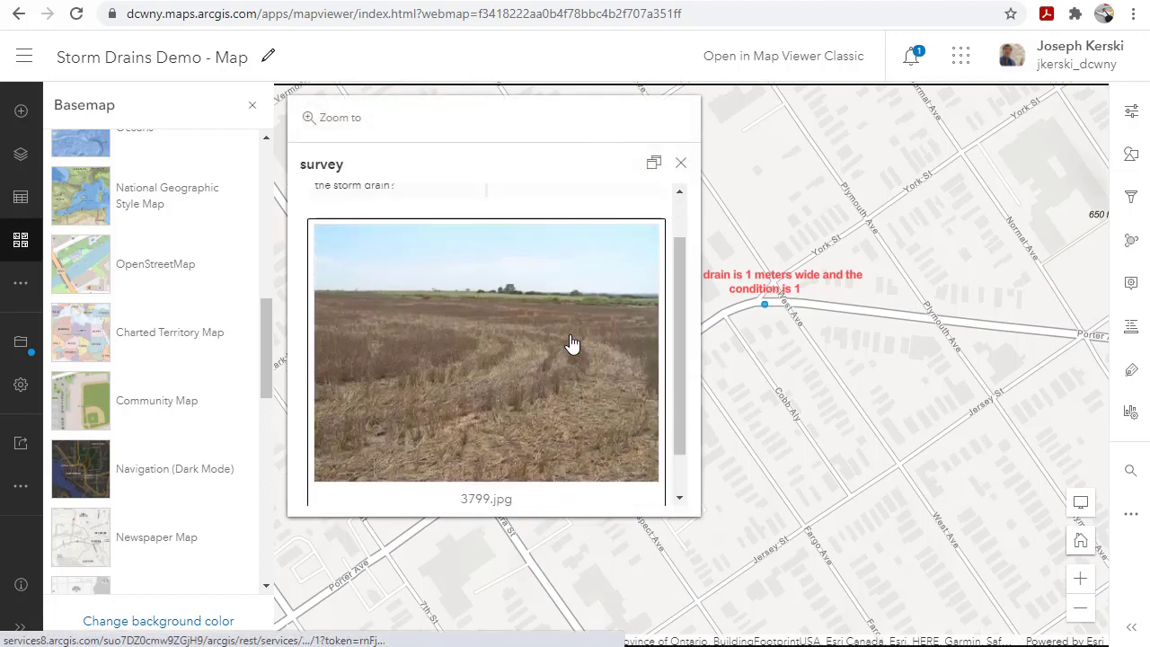
click(681, 162)
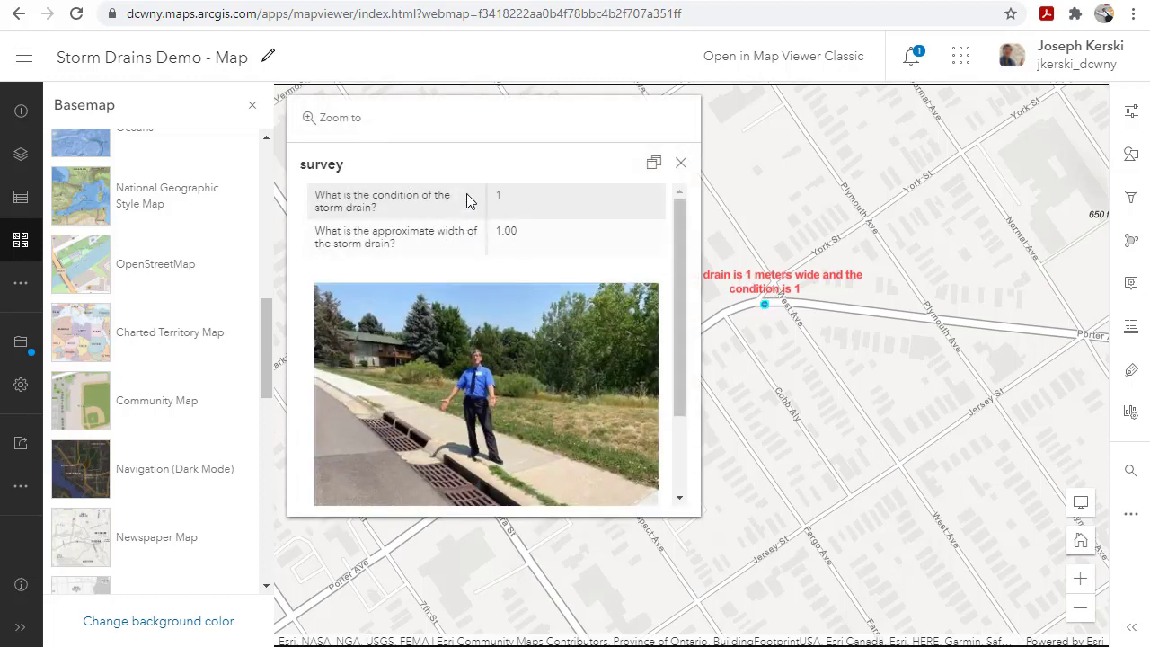
click(654, 174)
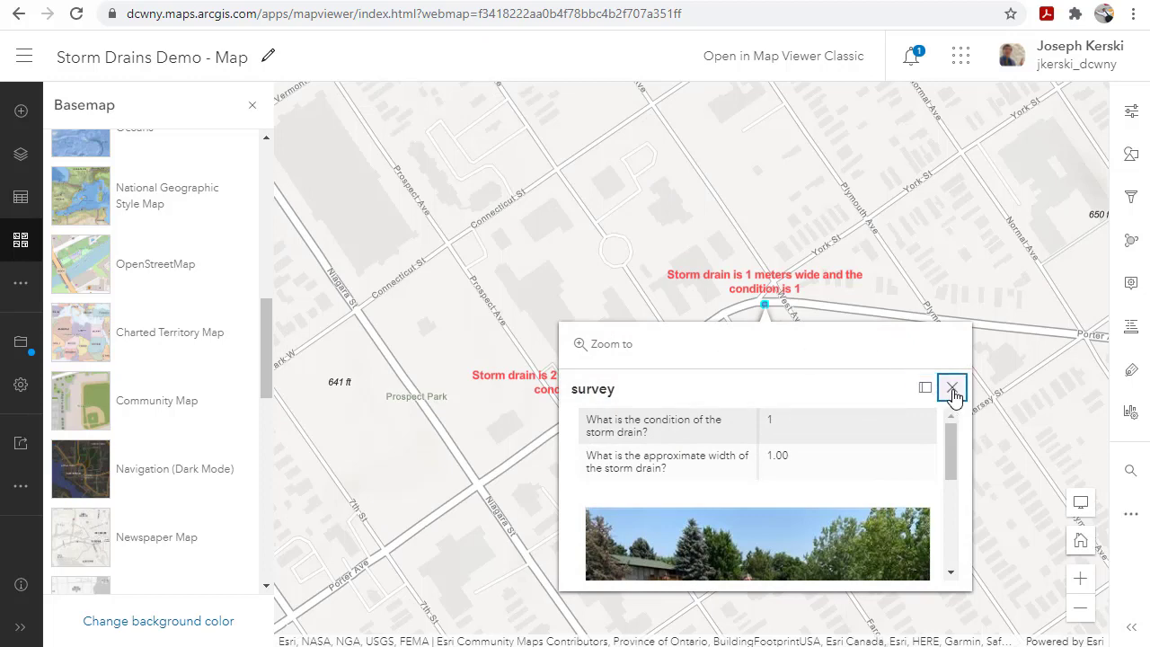
click(952, 388)
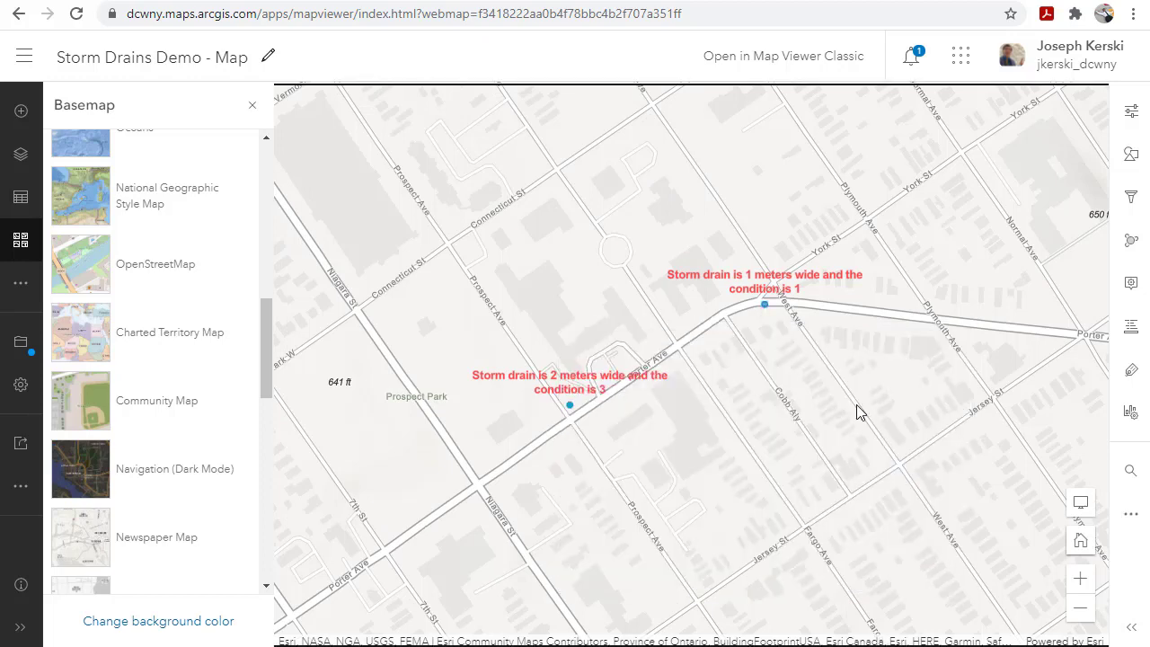
Step: Create a histogram of the storm drains' approximate width and a bar chart of counts by storm drain condition
scroll(856, 404, down, 1)
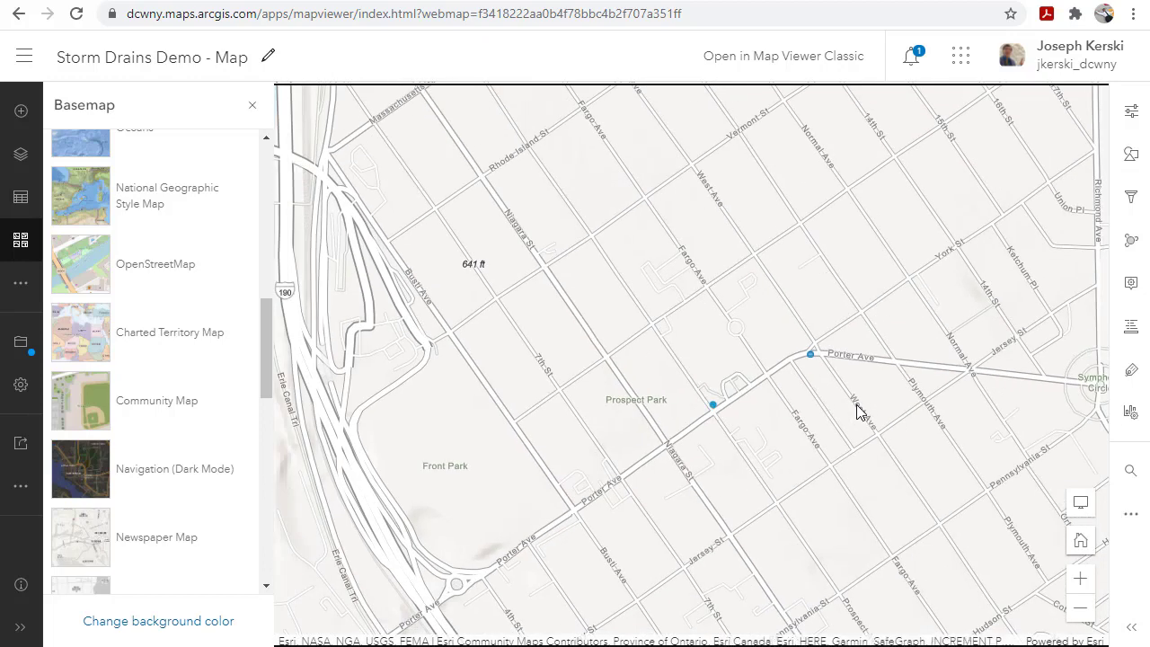
drag(802, 407, 750, 413)
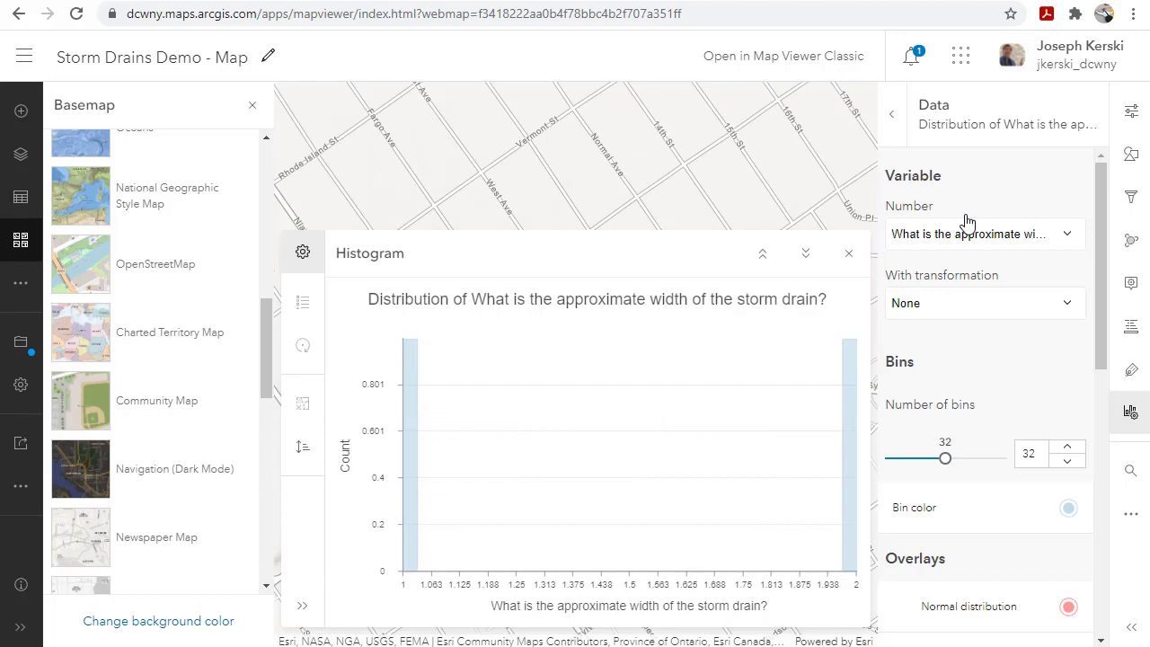
click(891, 115)
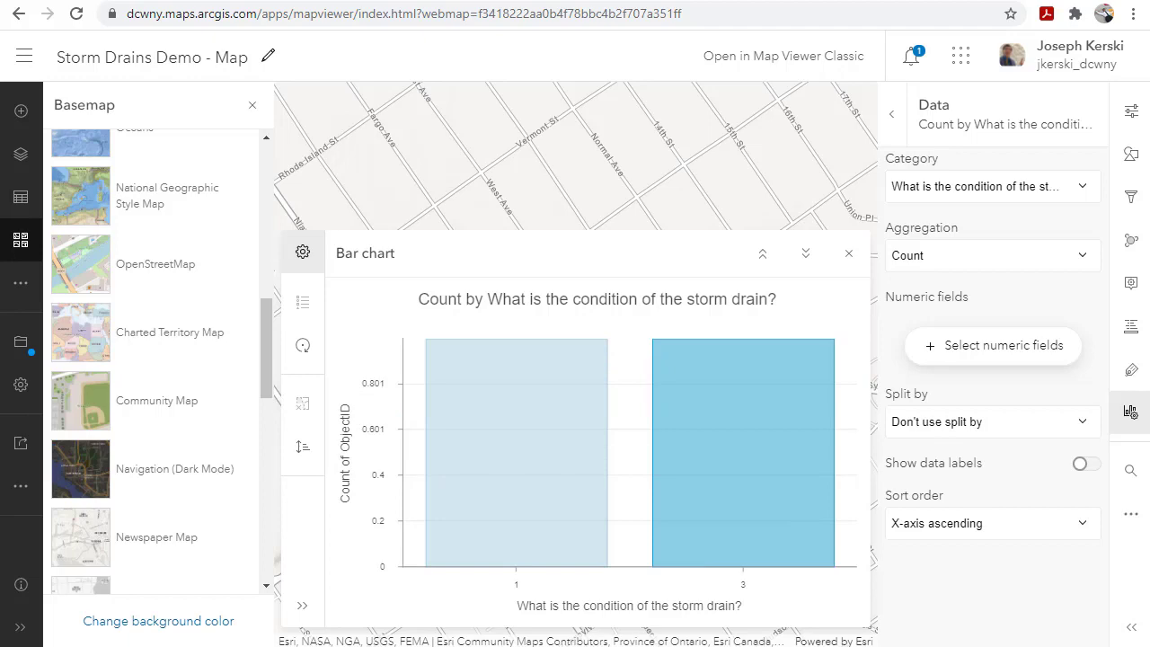
click(848, 253)
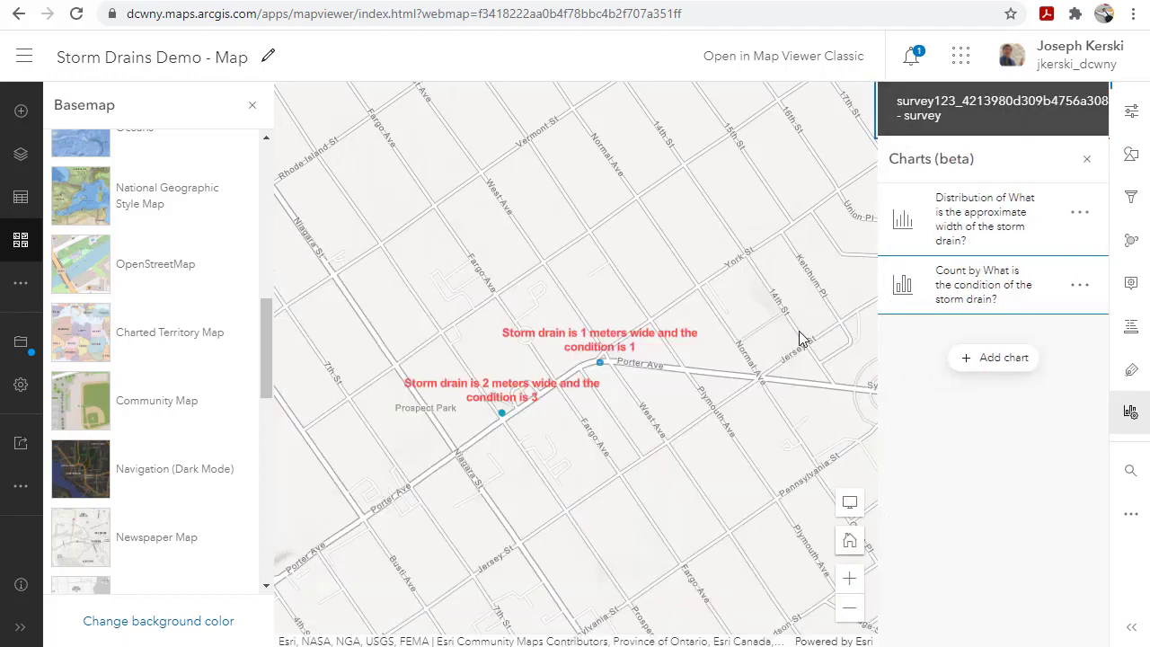
scroll(798, 336, down, 1)
scroll(788, 321, up, 1)
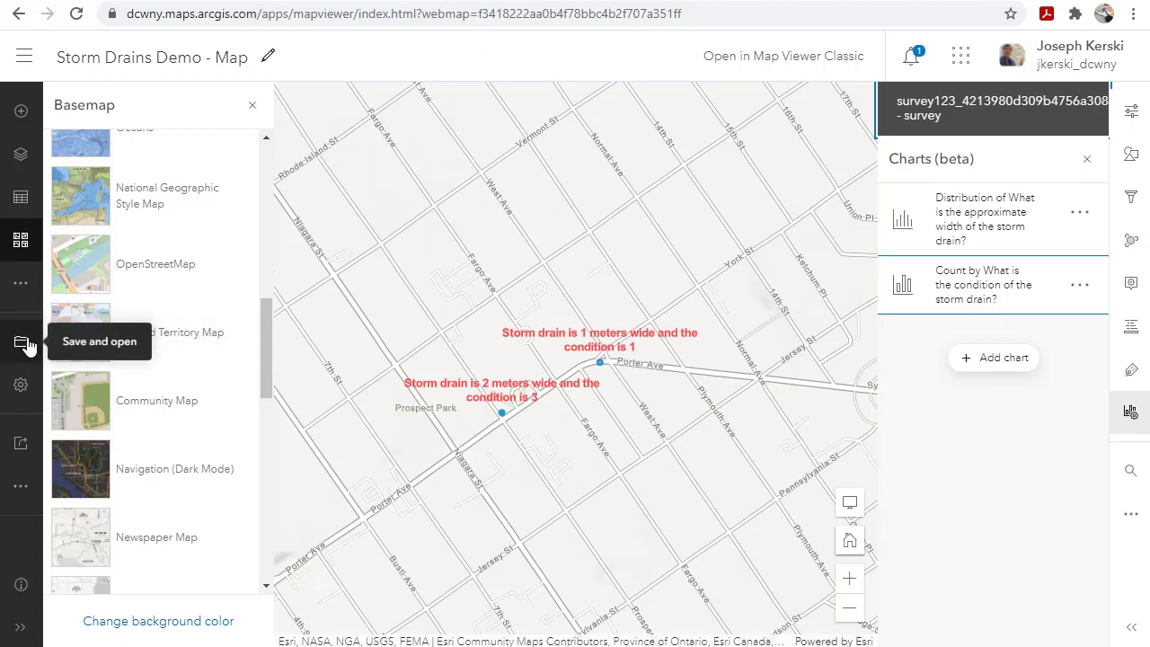
Step: Save a copy of the map titled "Storm Drains Demo - Map 2" in the Survey-Storm Drains Demo folder
click(28, 347)
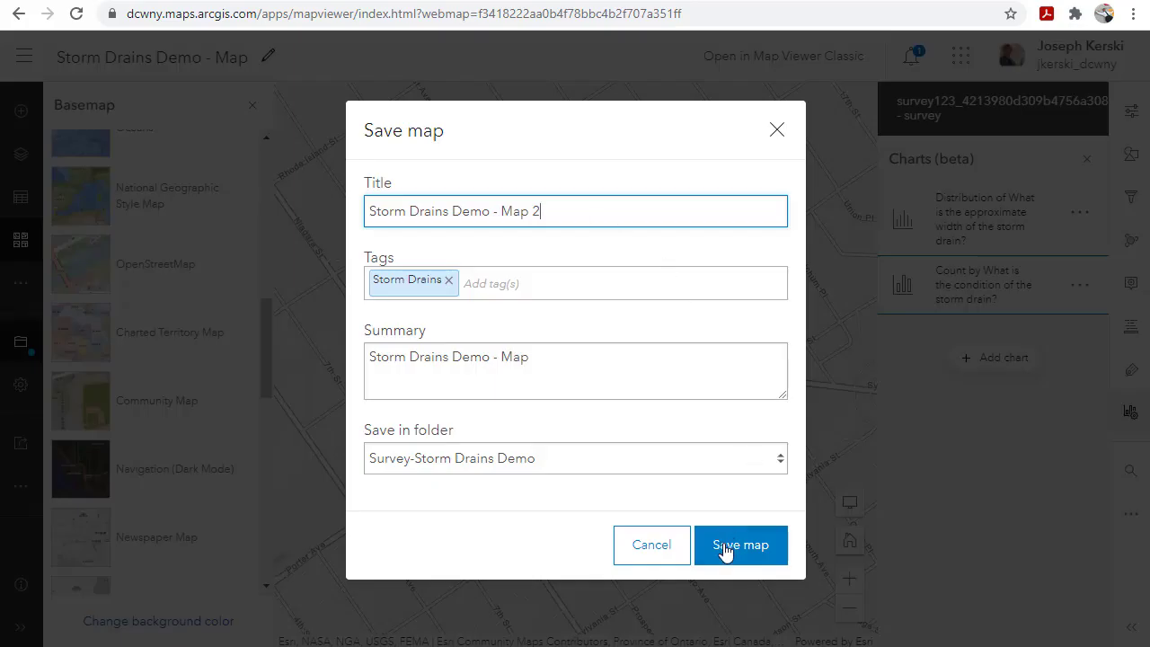
click(725, 548)
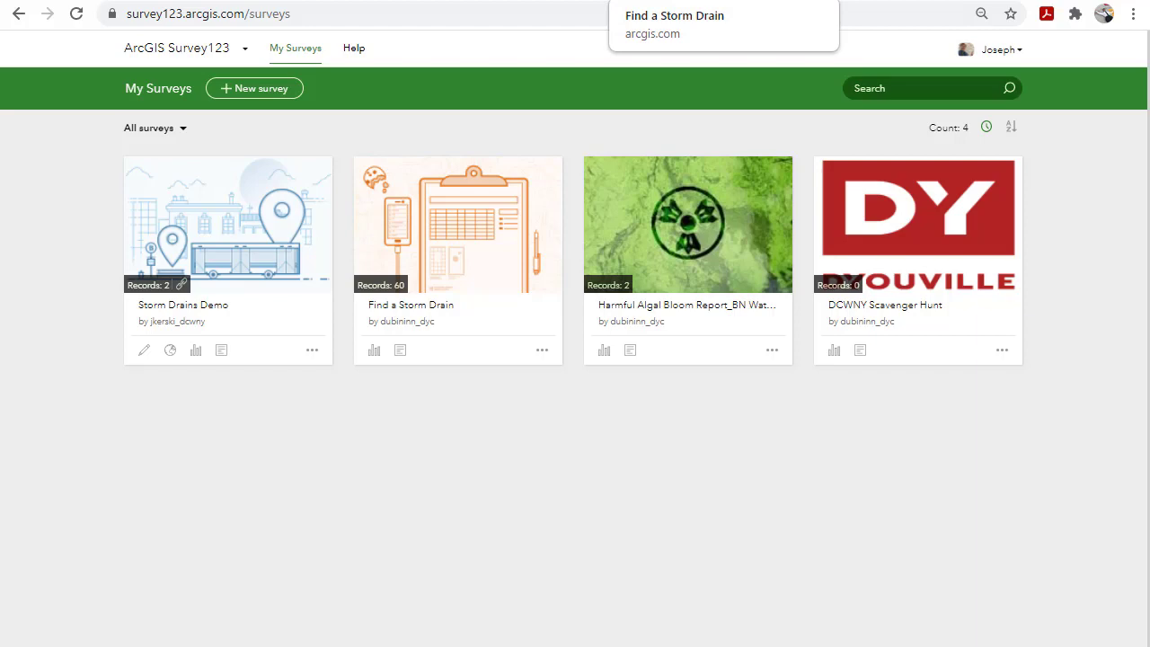
Step: Open the web map "Find a Storm Drain JK New Map Viewer" from the account's home content folder
click(665, 1)
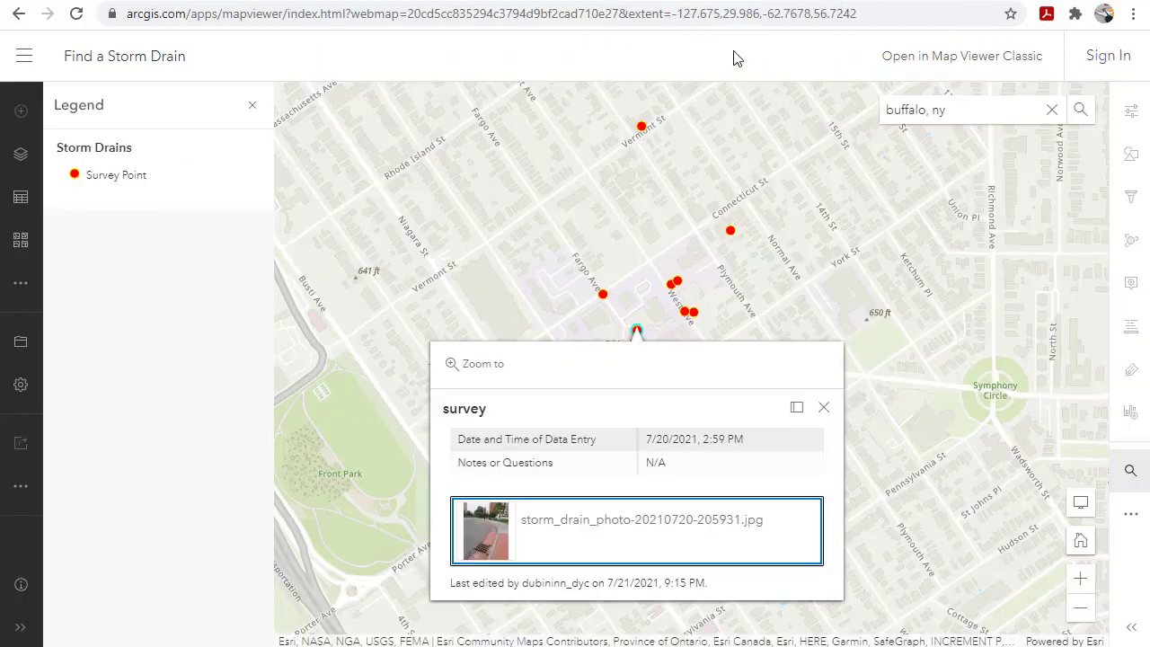
click(528, 2)
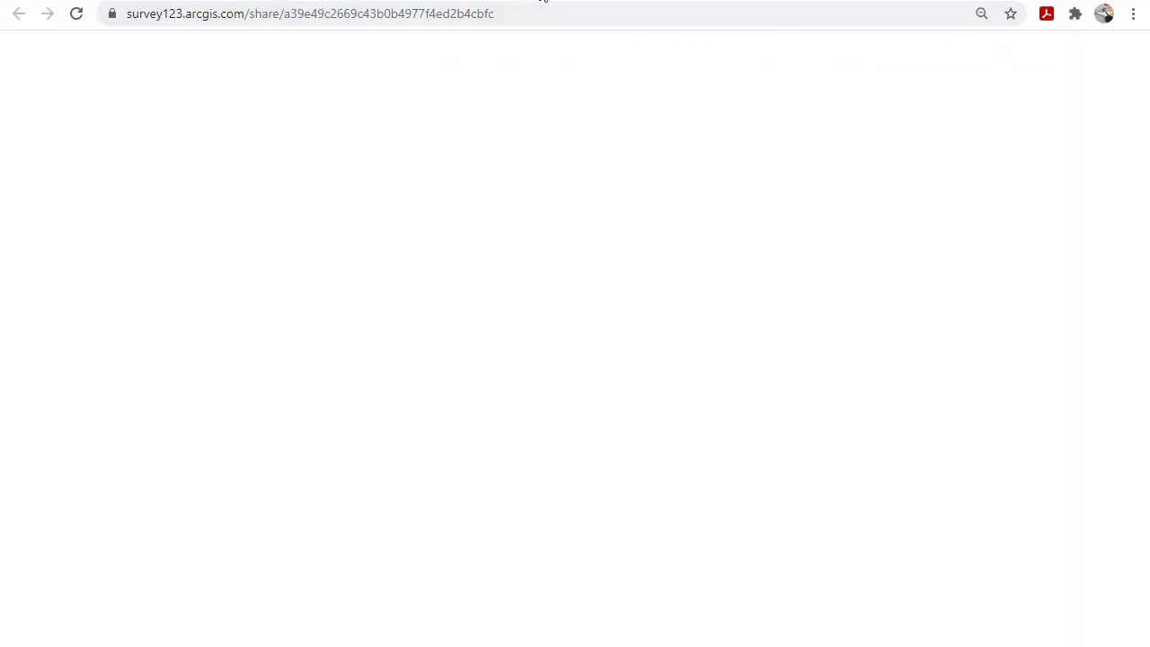
click(921, 2)
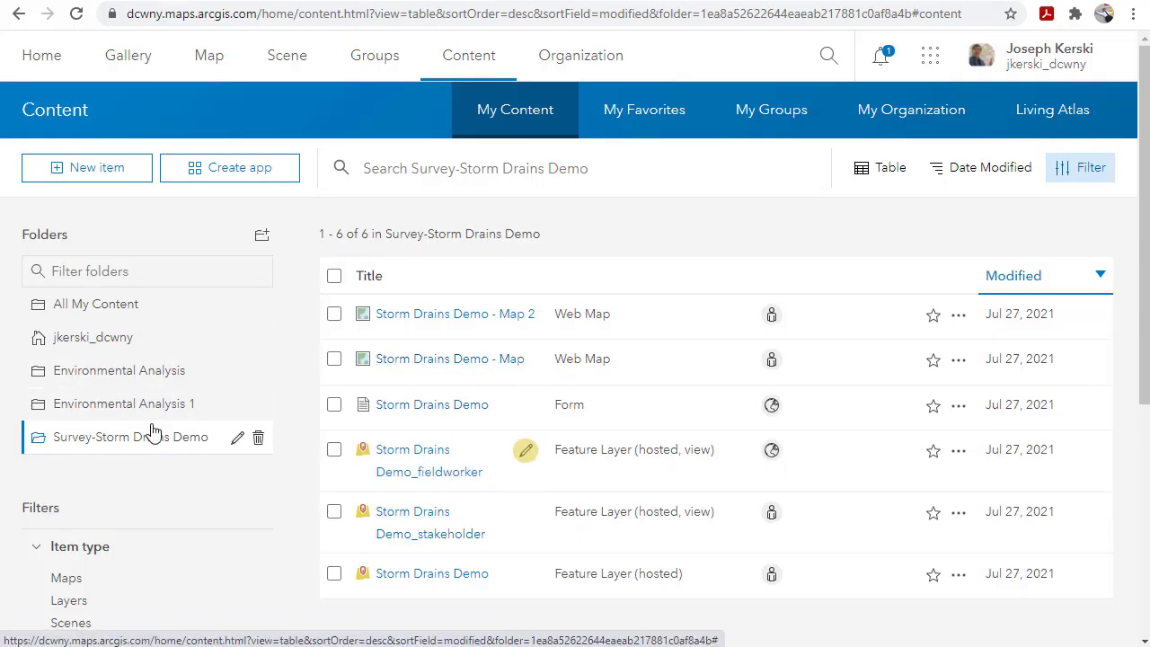
click(113, 381)
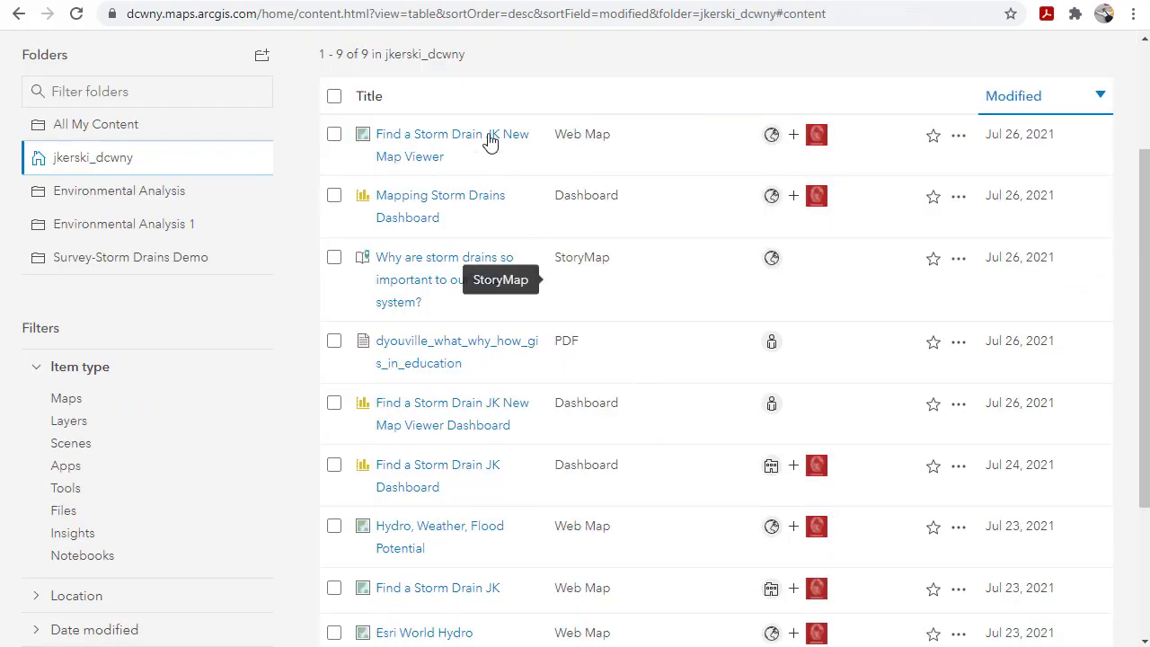
click(490, 141)
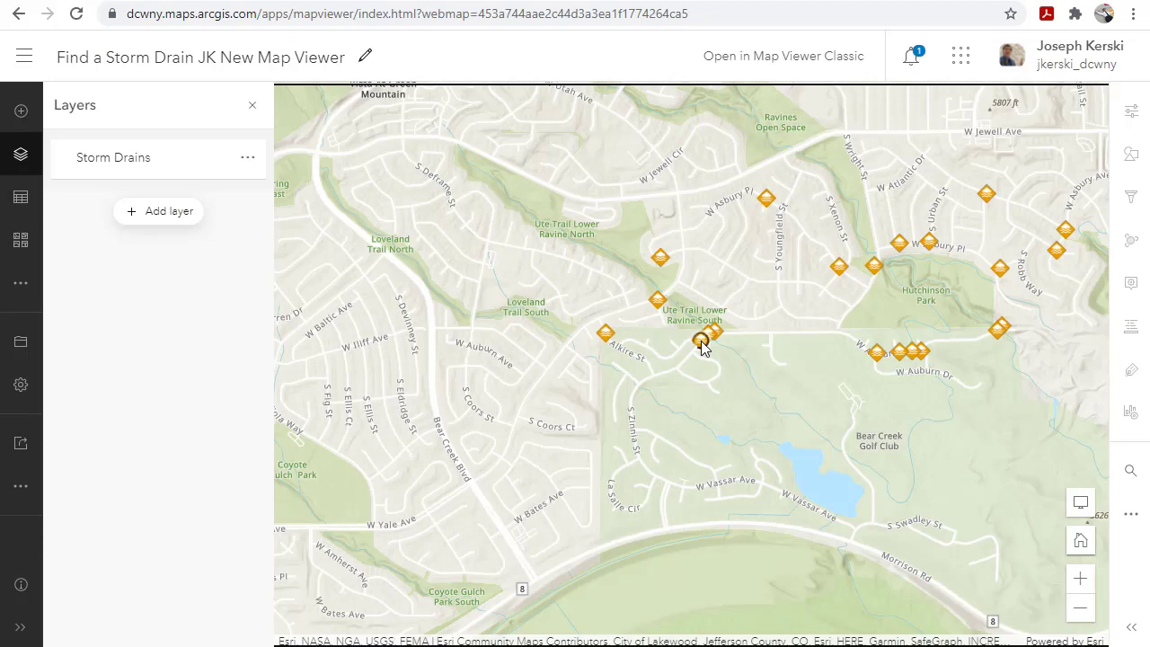
Step: Examine the pop-ups and photos of storm drain points north of Bear Creek Golf Club, docking the pop-up away from its point
click(701, 343)
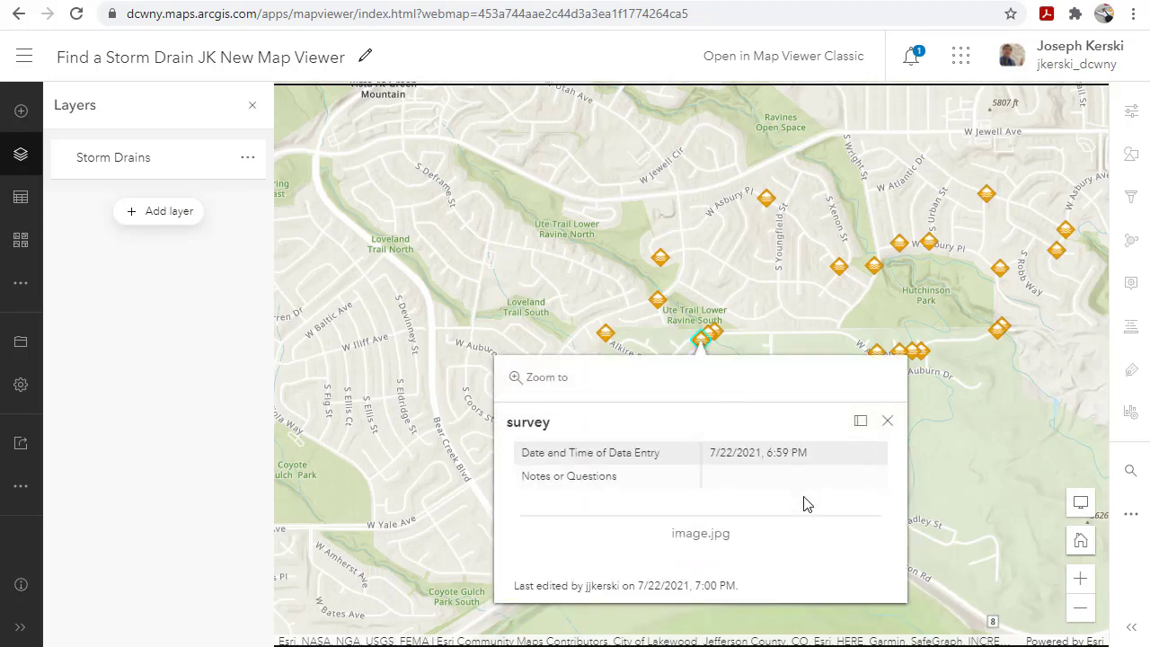
scroll(805, 503, down, 3)
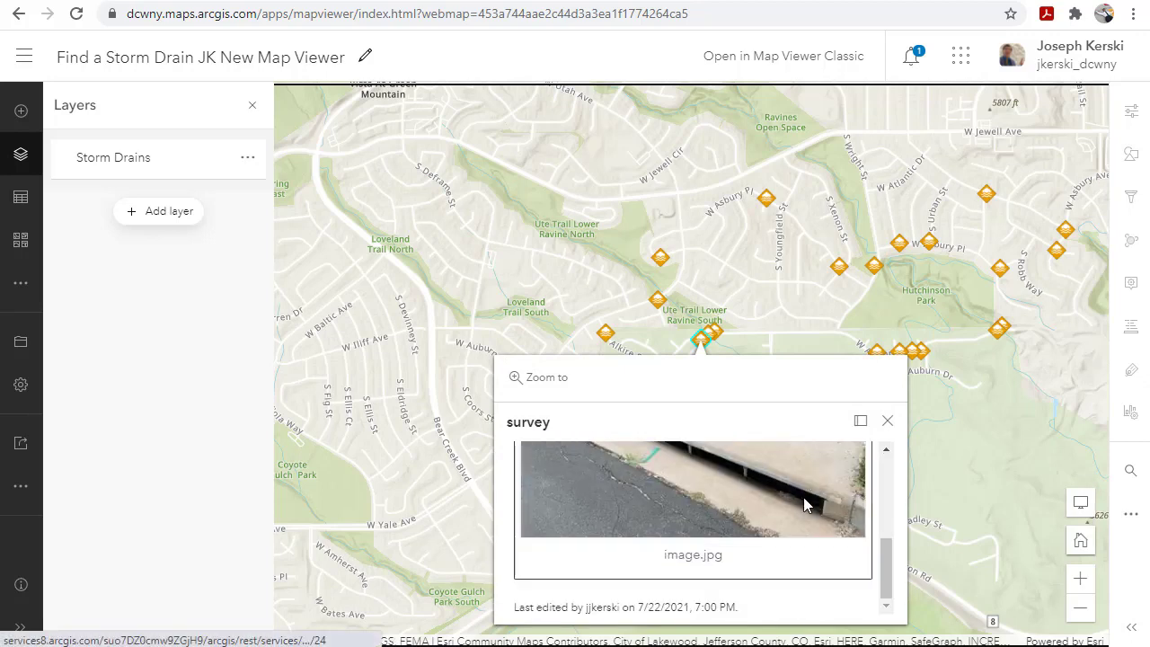
scroll(805, 505, up, 3)
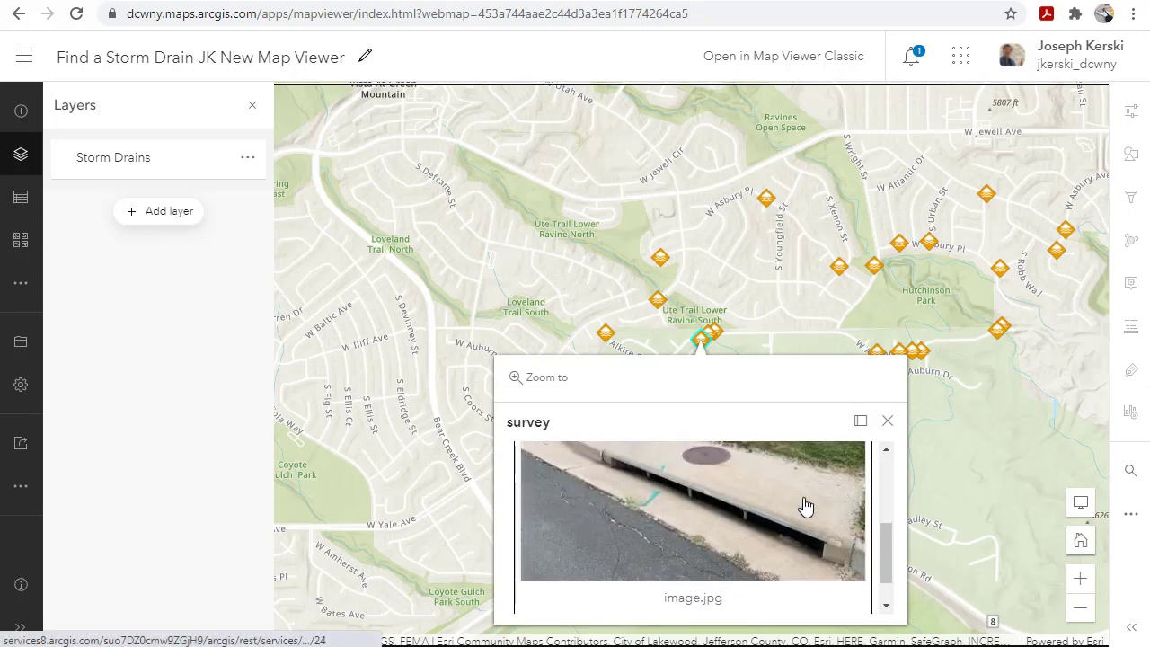
click(862, 429)
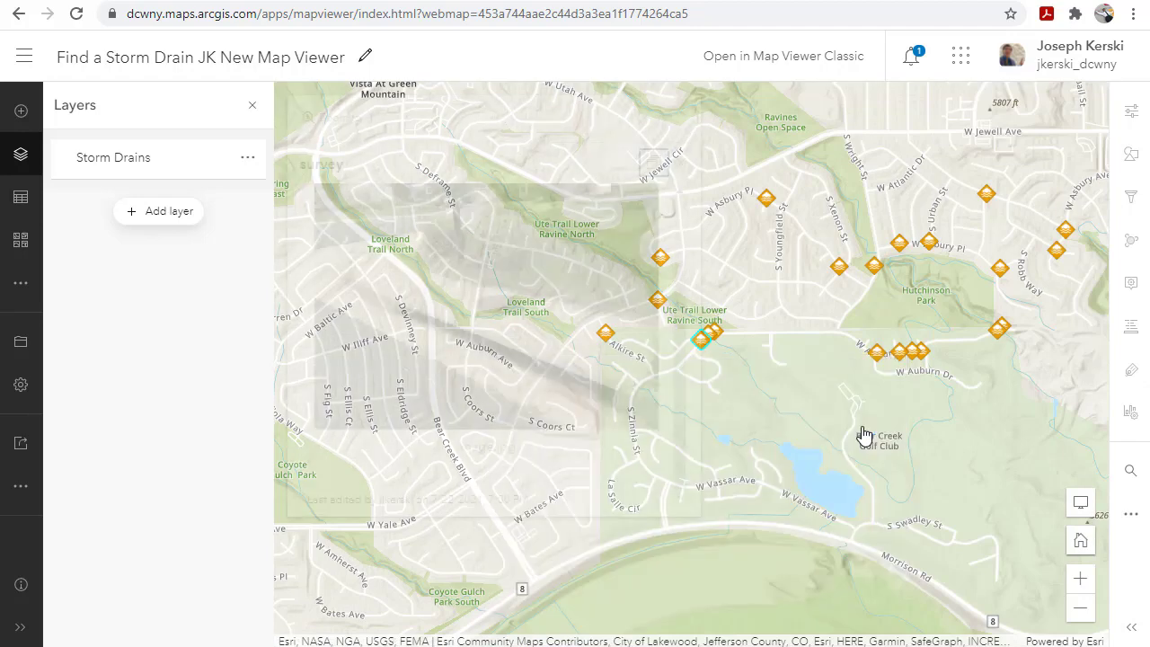
click(719, 334)
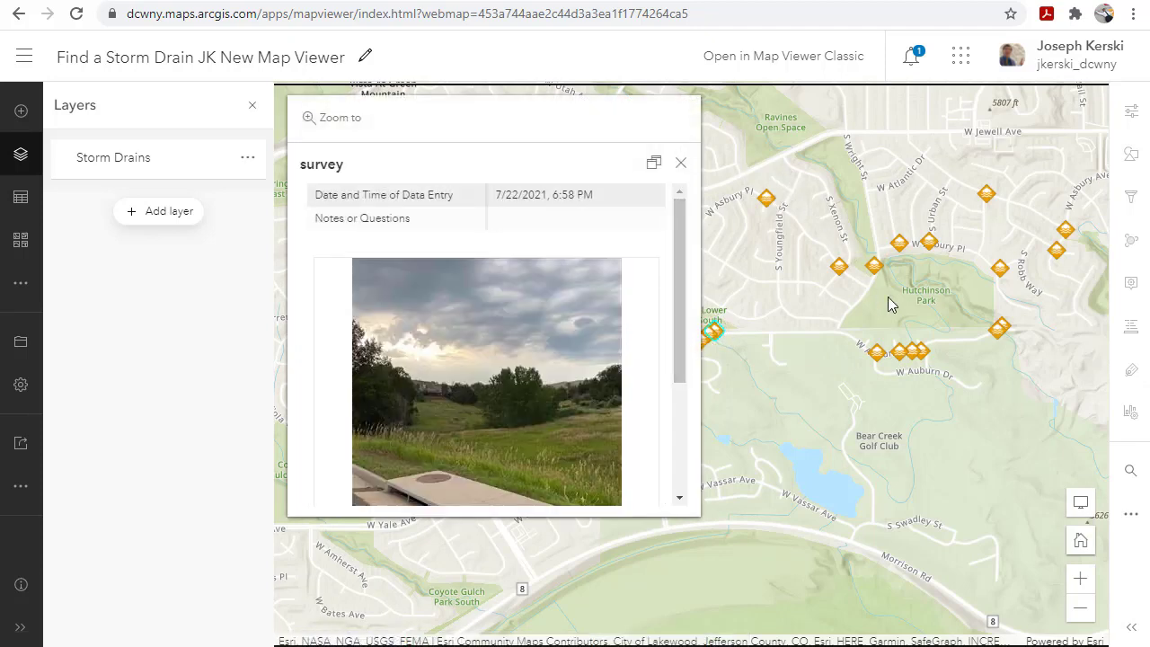
click(999, 333)
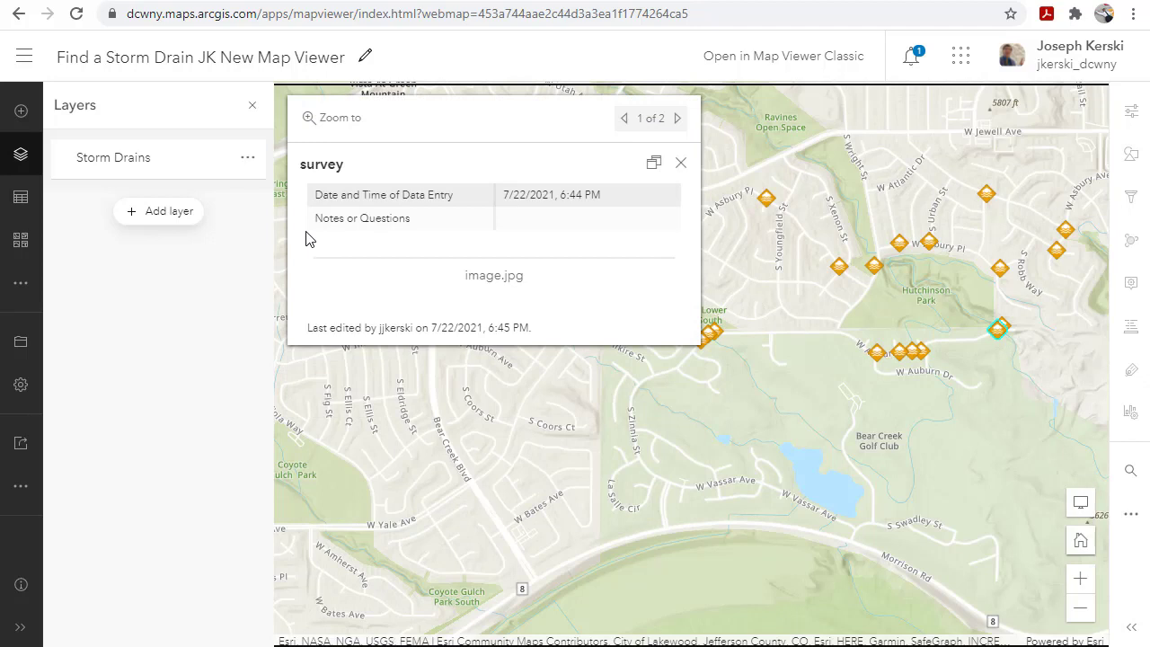
click(1006, 331)
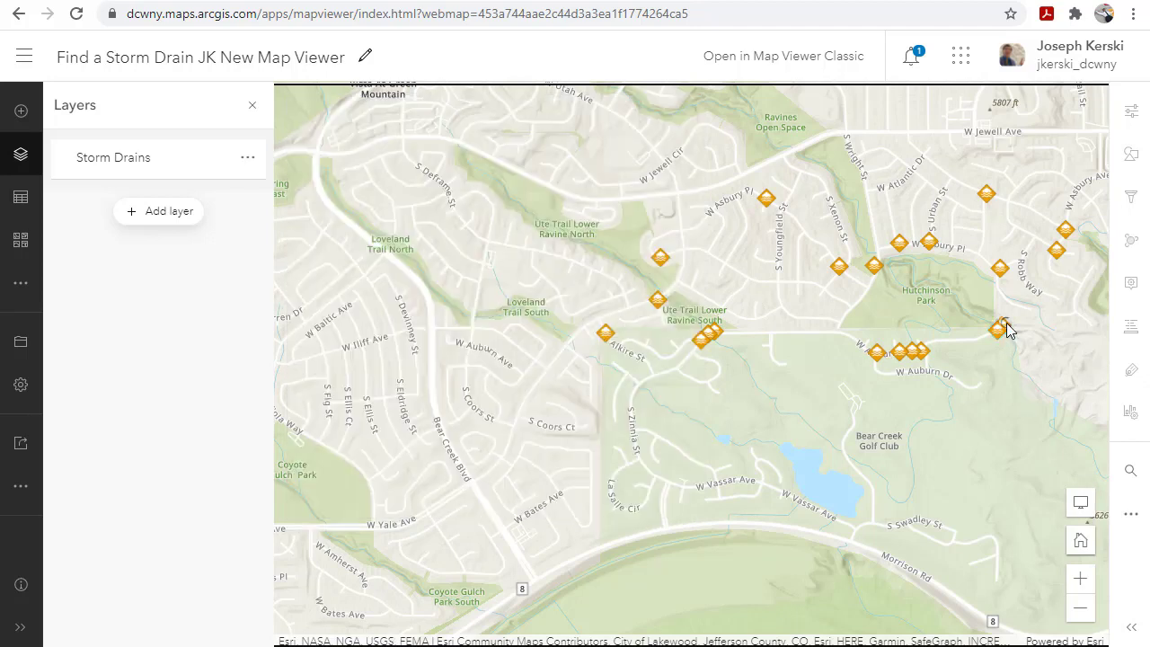
click(1006, 330)
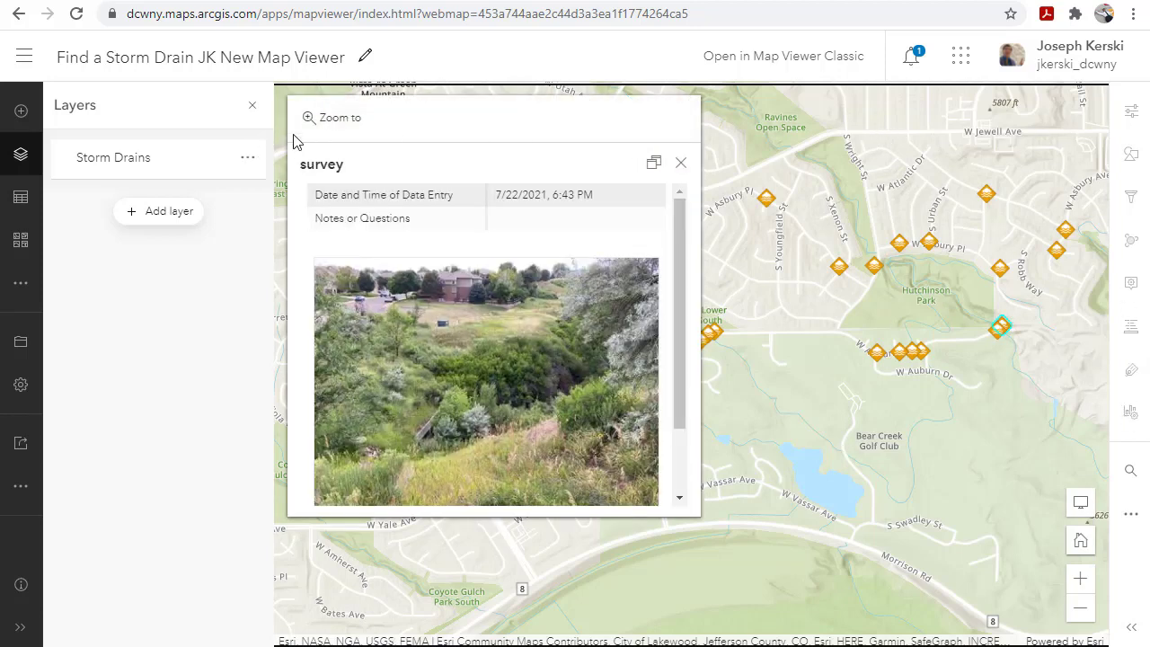
Step: Search the map for "buffalo, ny" and focus on the storm drain cluster there
click(1082, 469)
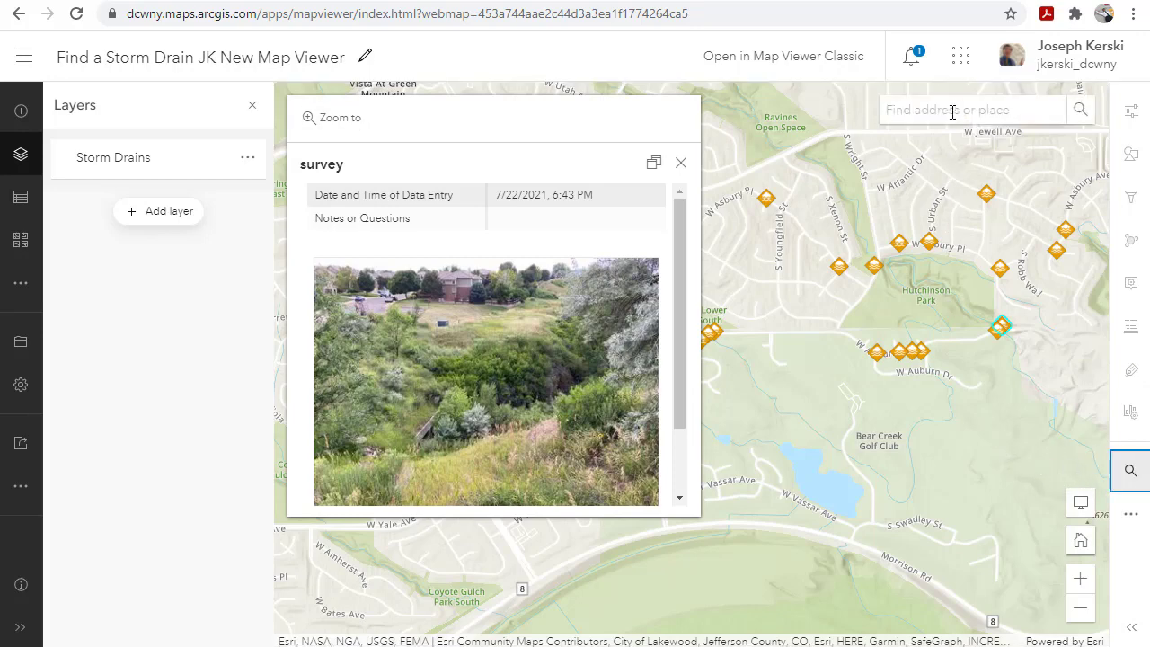
click(952, 111)
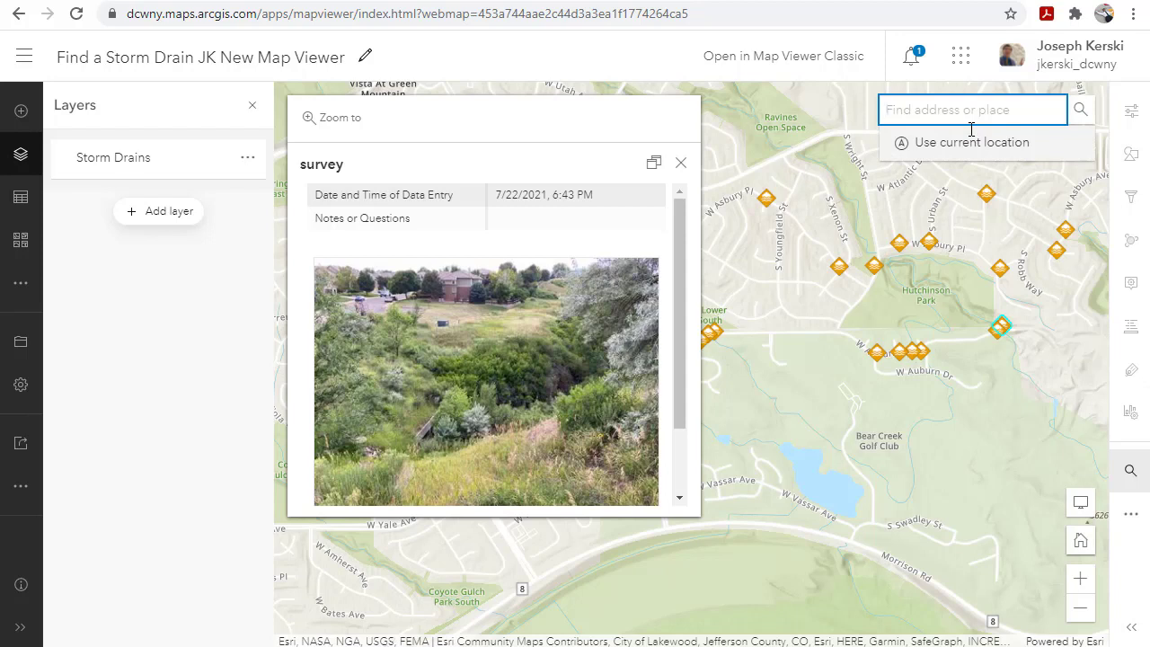
text(bu)
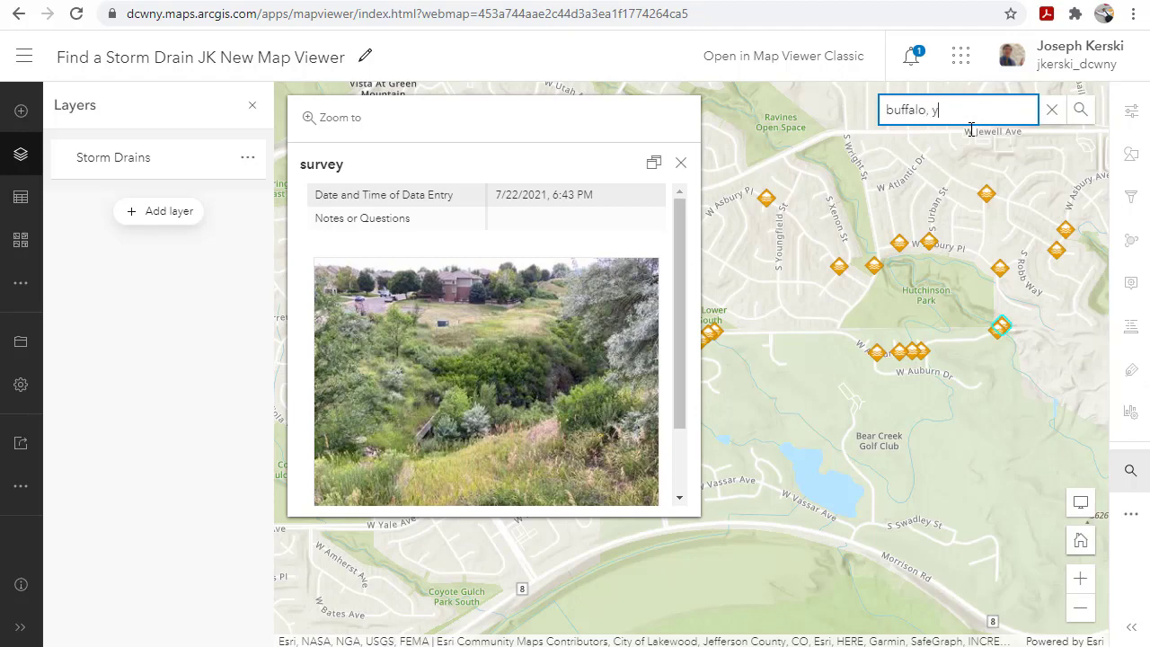
text(ffalo, ny)
key(Return)
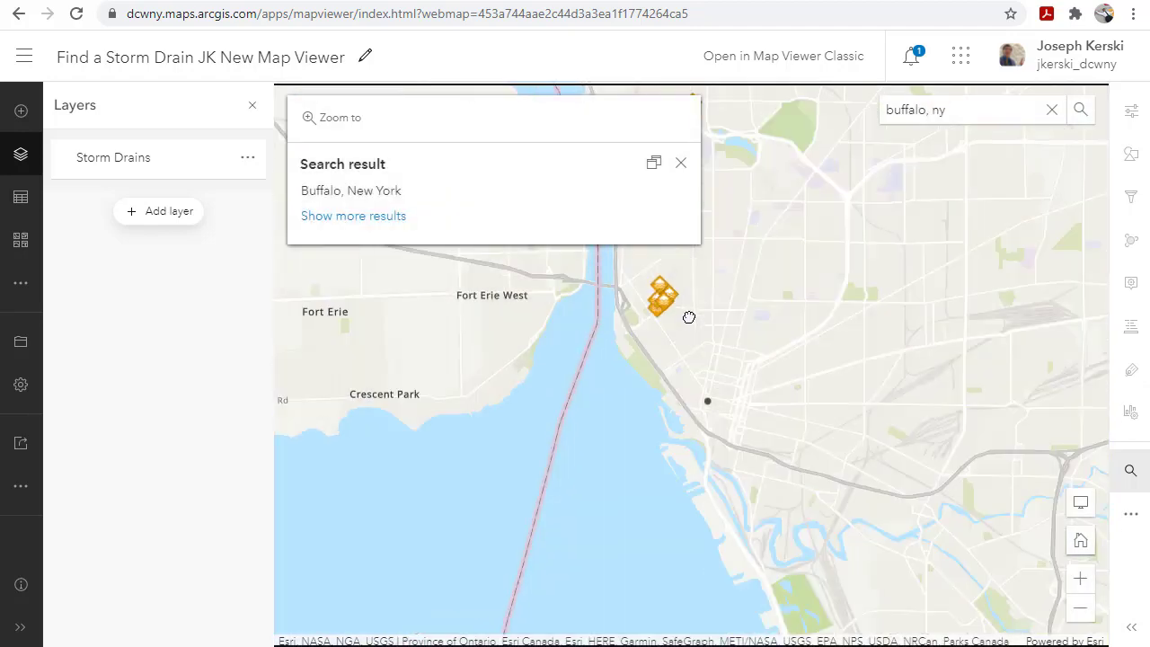
scroll(699, 272, up, 2)
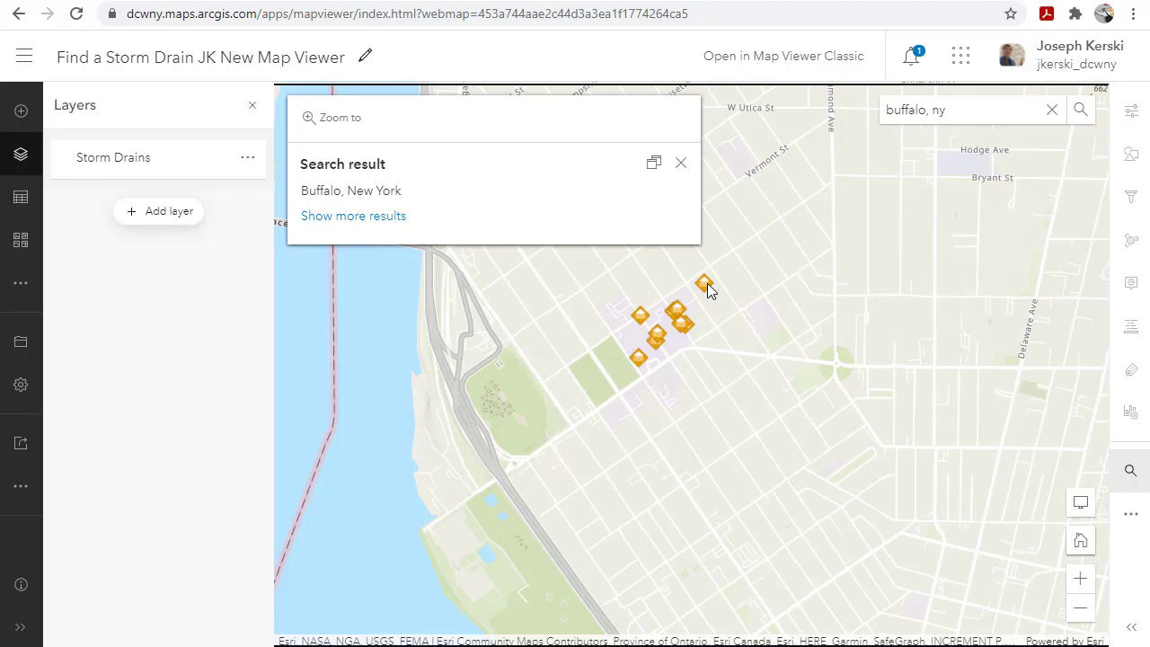
Step: Examine the notes and photos of two Buffalo storm drain points, closing each pop-up after viewing
click(706, 284)
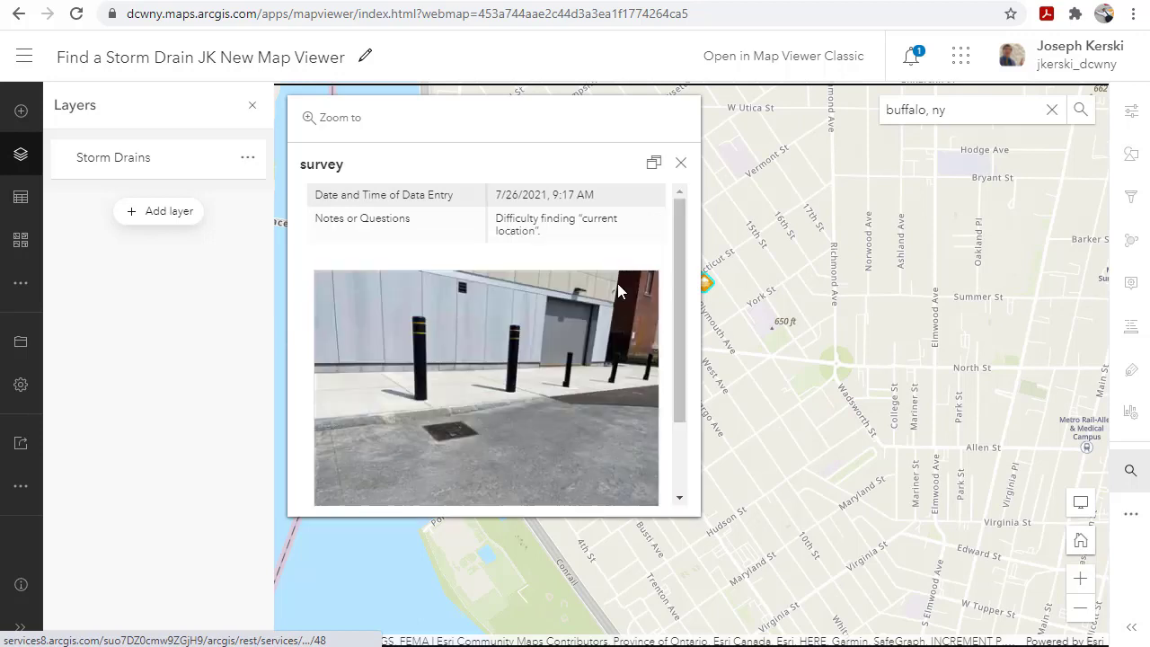
click(679, 165)
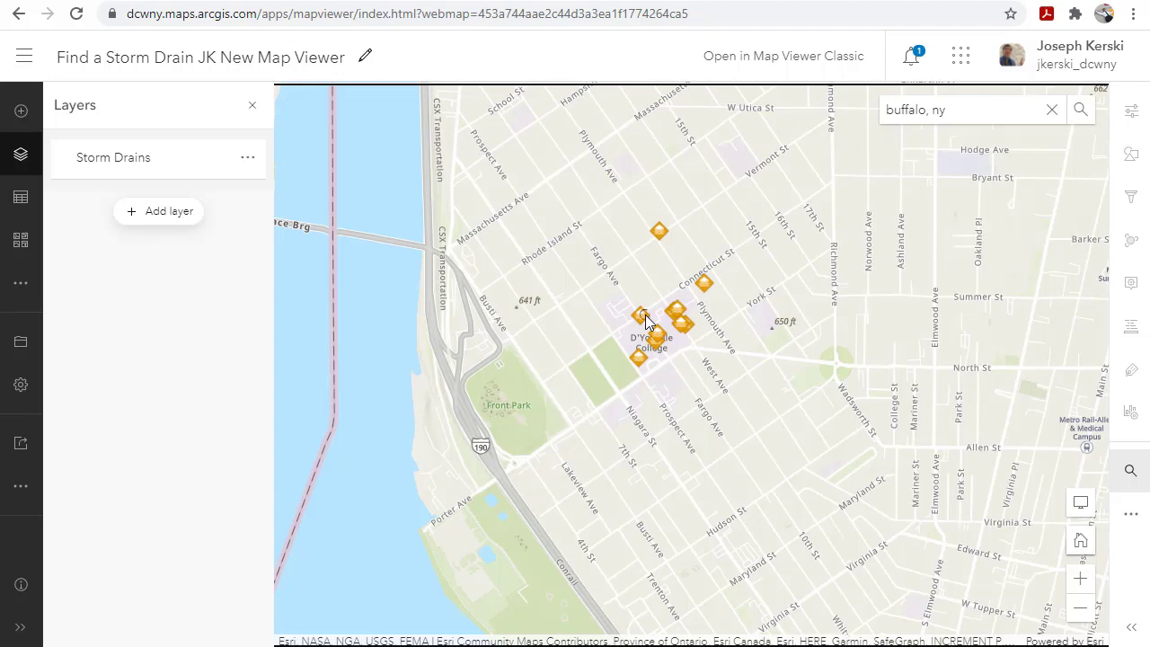
click(645, 320)
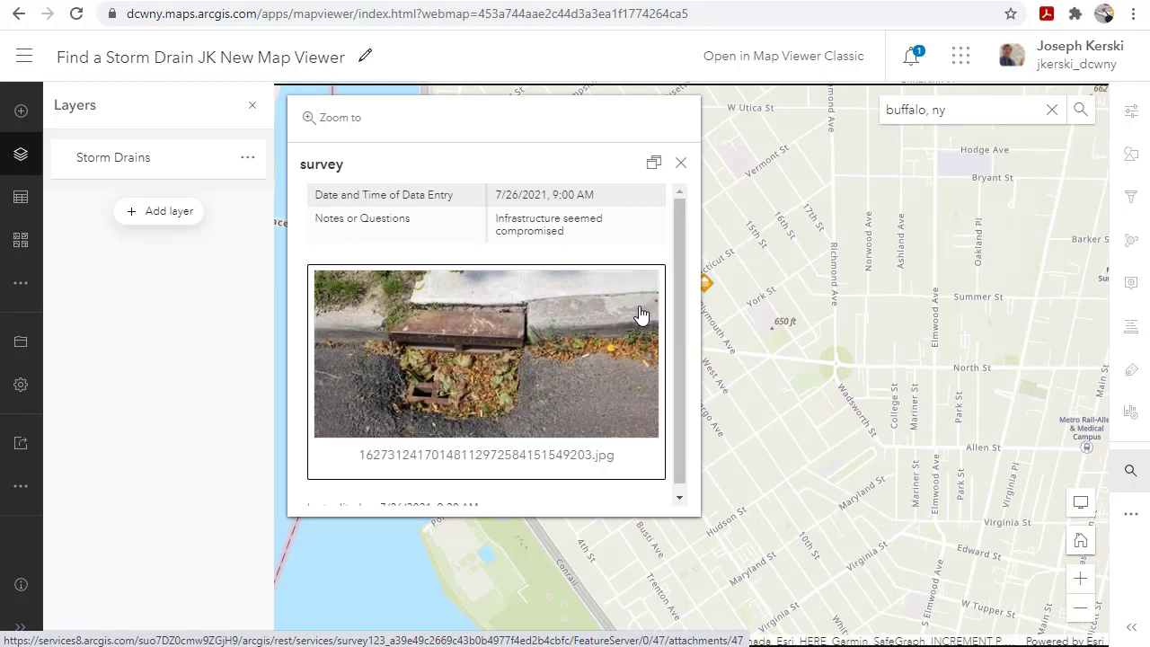
click(680, 162)
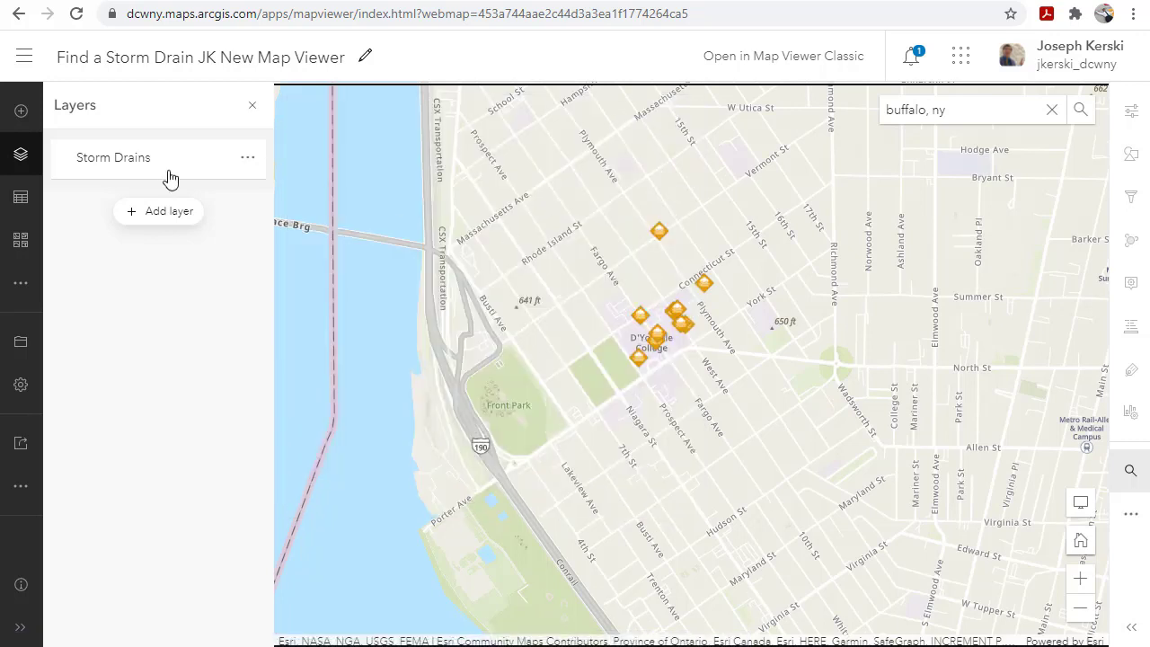
Step: Show the Storm Drains layer's properties and attribute table, and check the table's record count against the mapped points
click(247, 159)
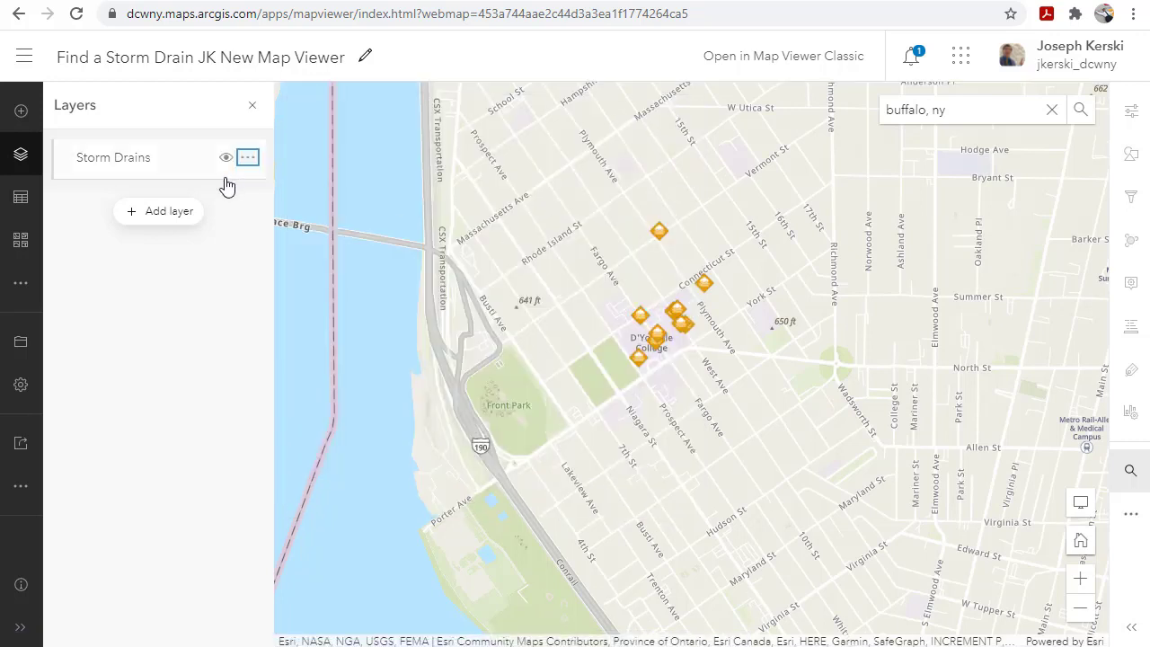
click(167, 282)
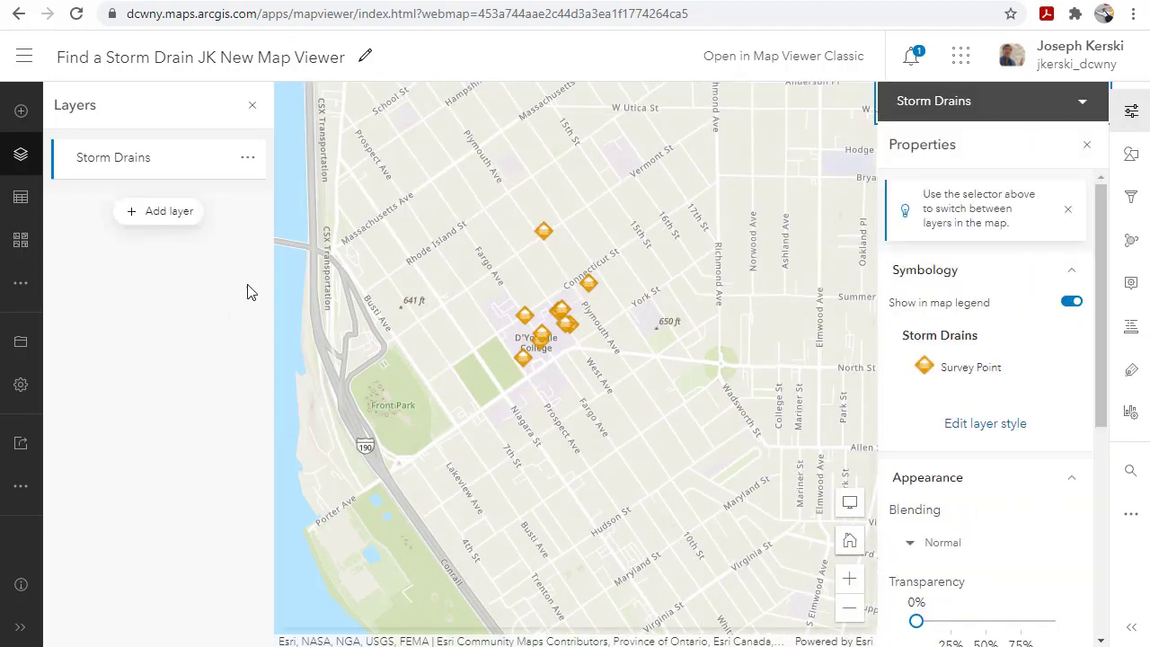
click(248, 159)
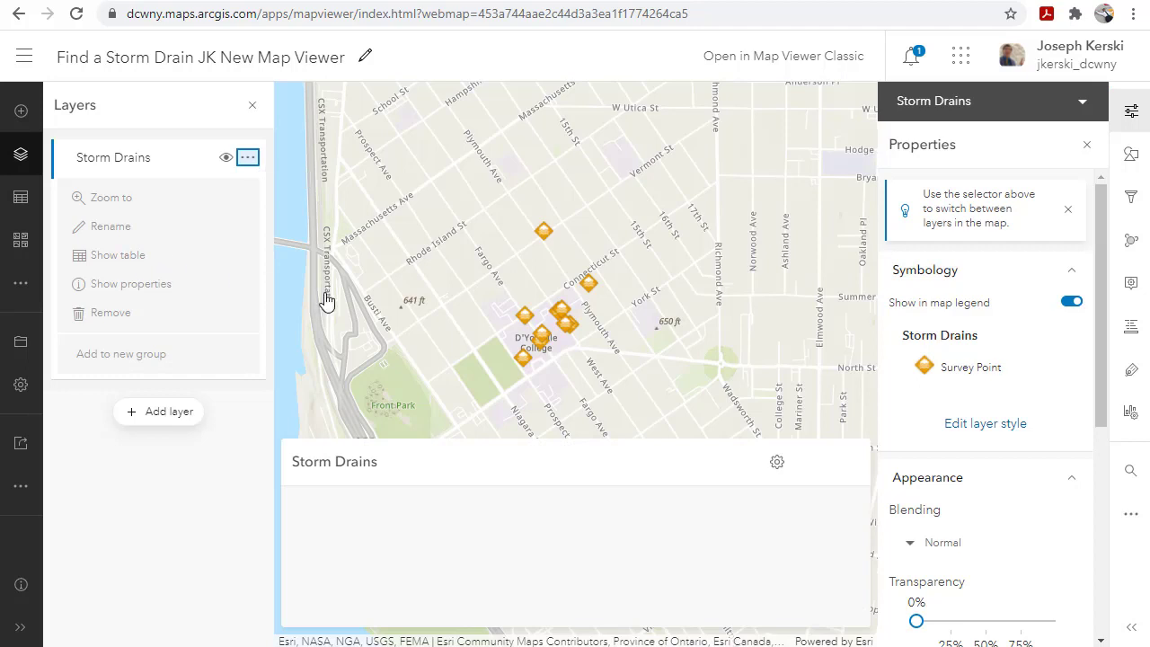
click(759, 547)
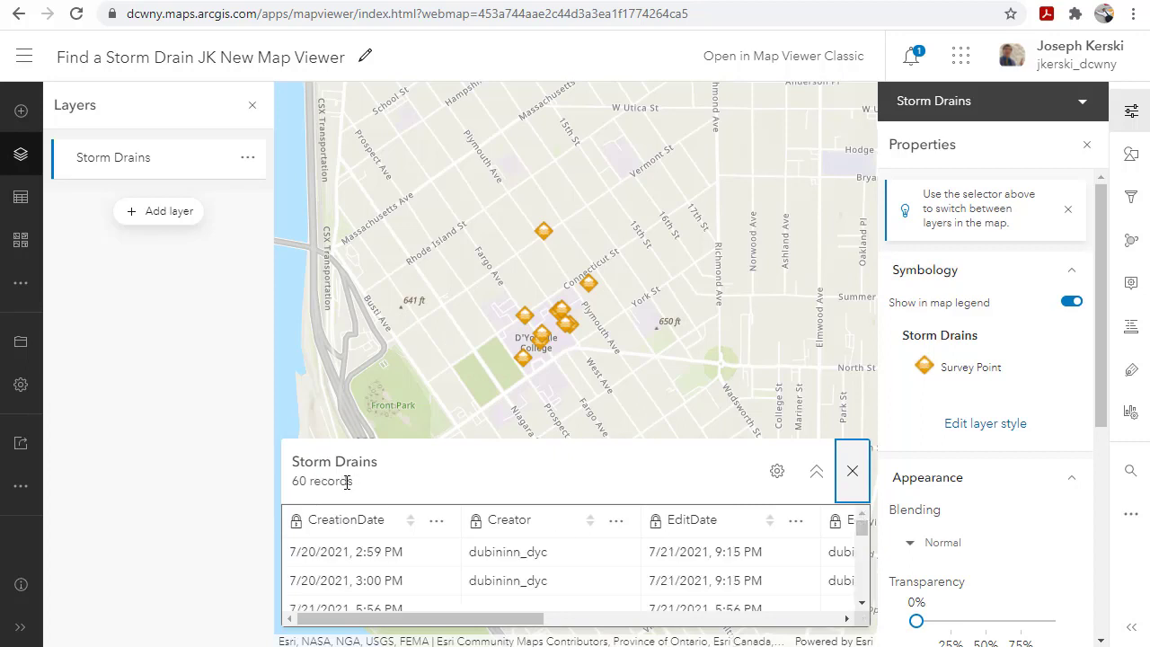
drag(351, 482, 293, 482)
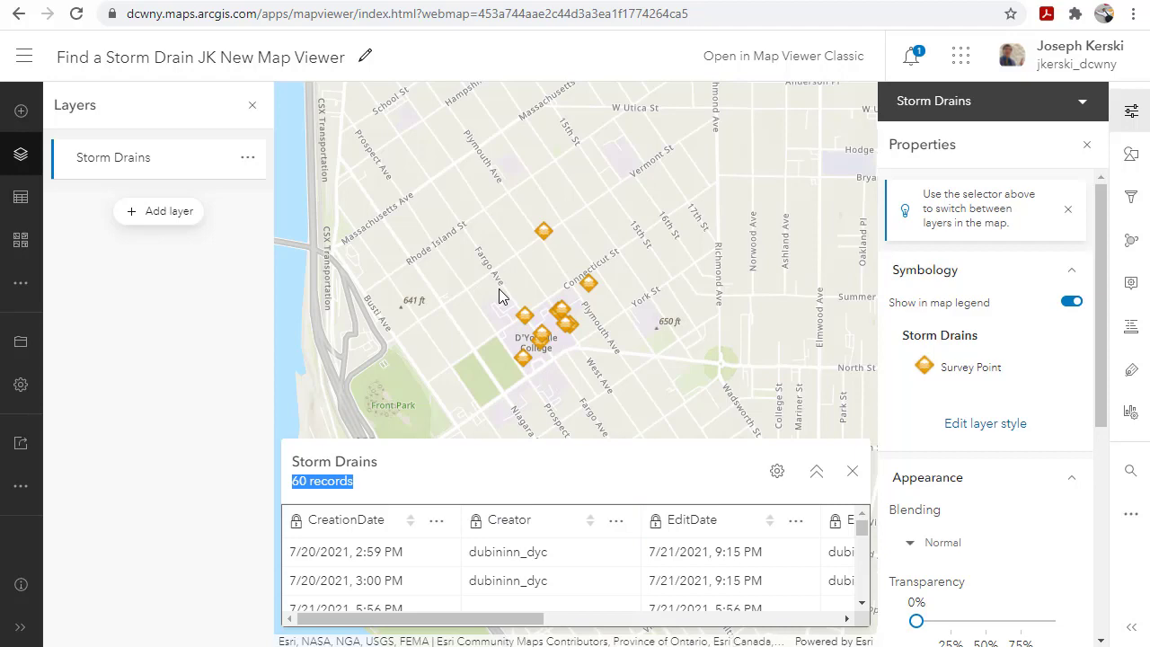
scroll(499, 288, down, 3)
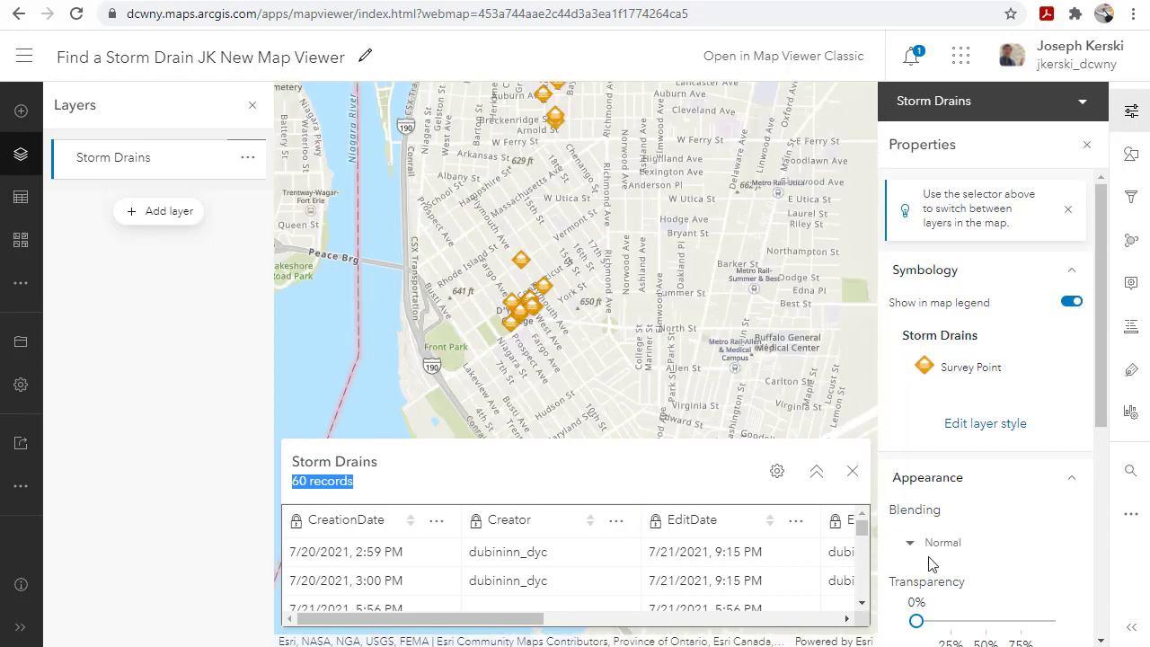